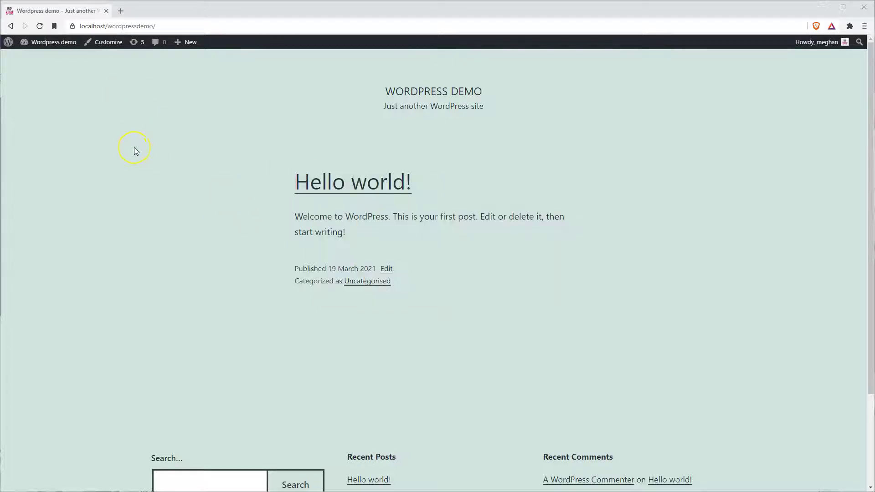
Update WordPress core from 5.6.2 to 5.7, then return to the Updates list
click(48, 42)
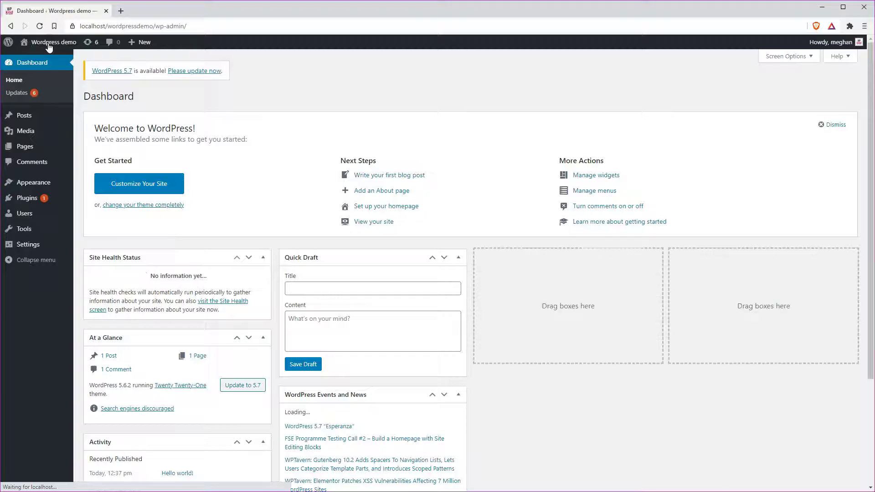
click(18, 93)
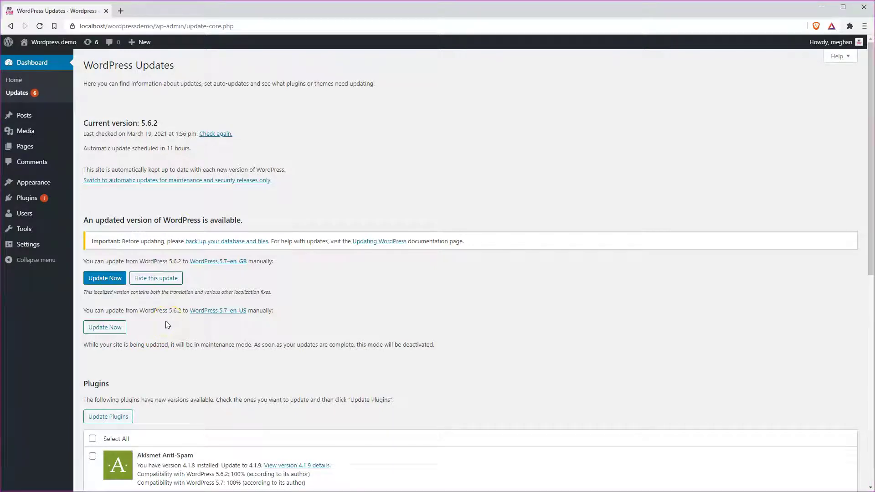
click(108, 281)
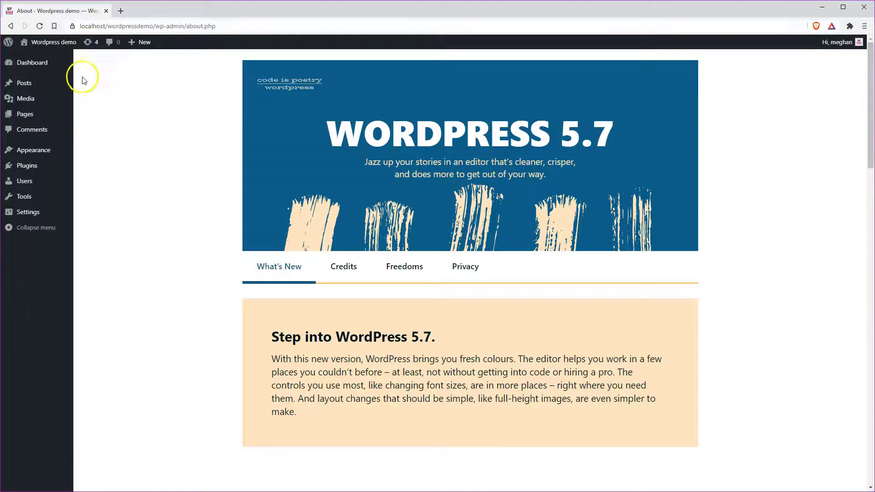
click(89, 45)
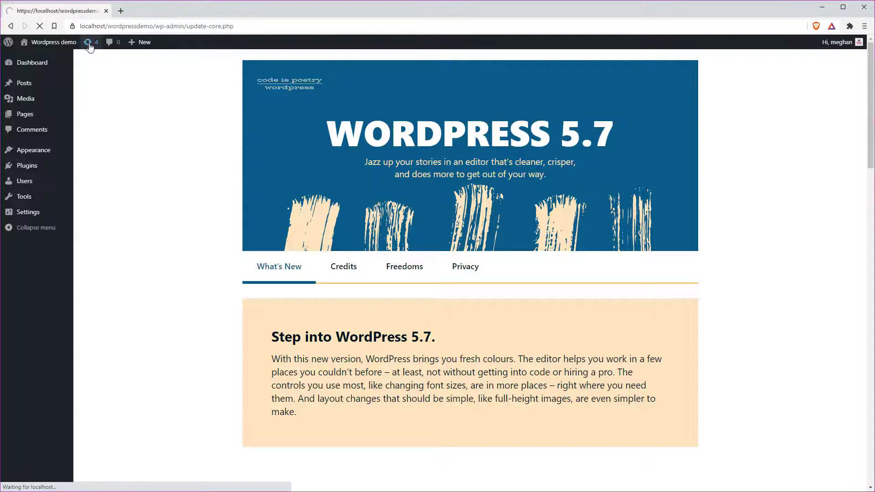
scroll(197, 250, down, 4)
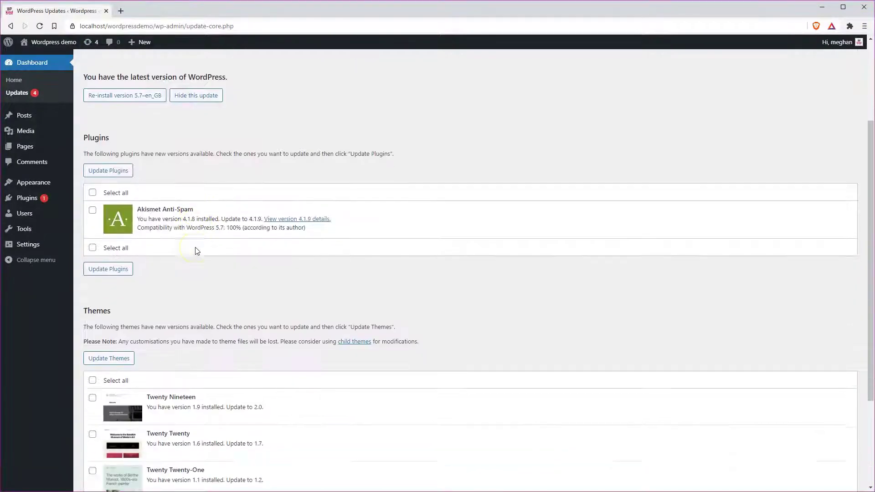
scroll(198, 250, up, 3)
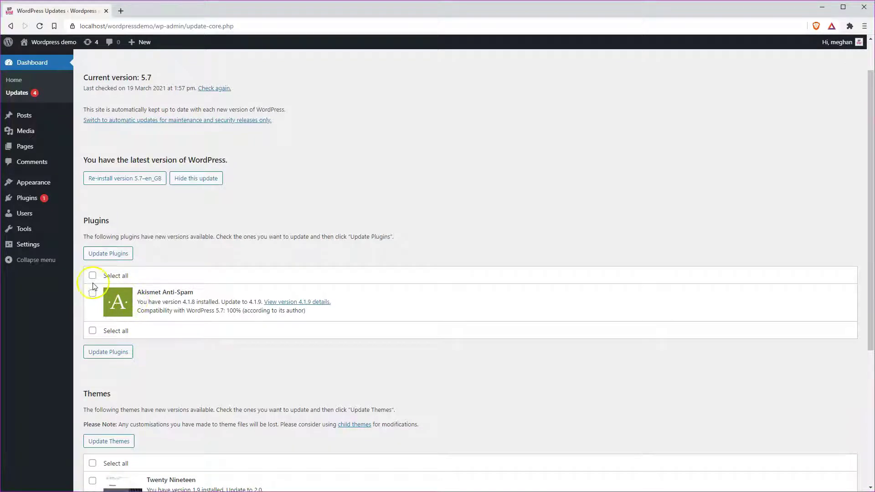
Update the Akismet Anti-Spam plugin and all three themes, then go back to the Updates overview
click(93, 293)
click(102, 255)
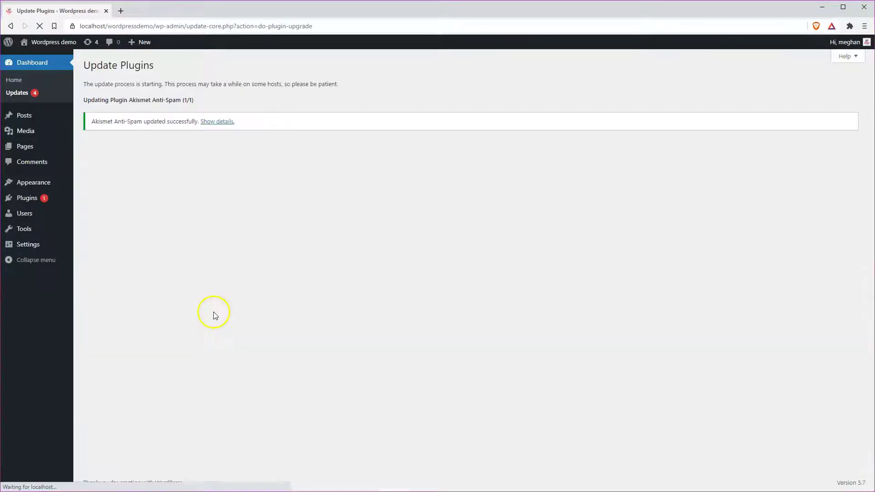
scroll(214, 250, down, 3)
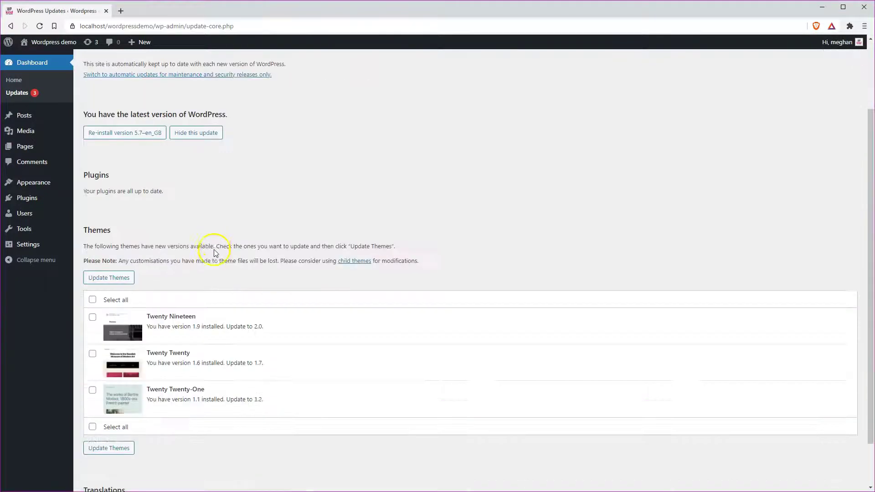
click(92, 254)
click(121, 234)
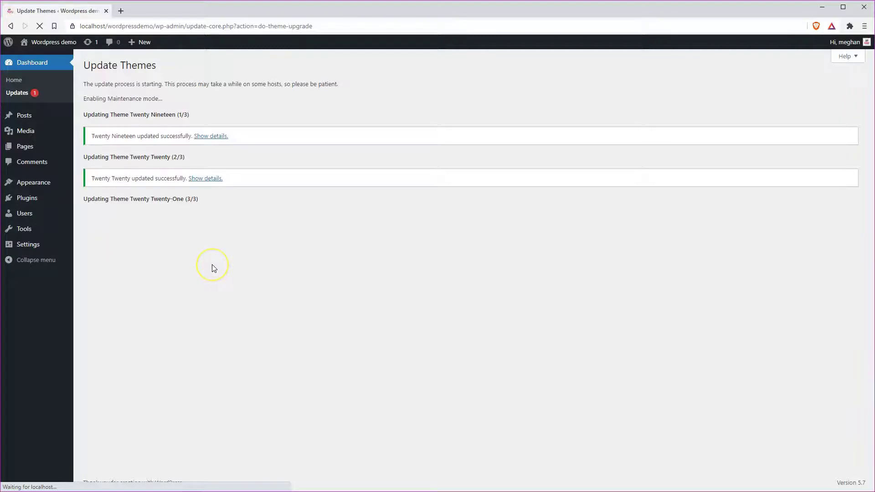
click(194, 317)
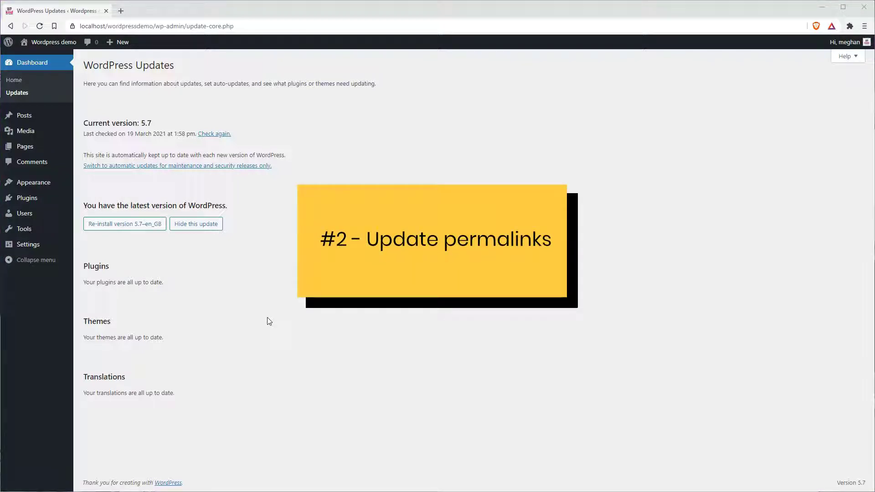
Change the permalink structure from Plain to Post name and save it
mouse_move(29, 250)
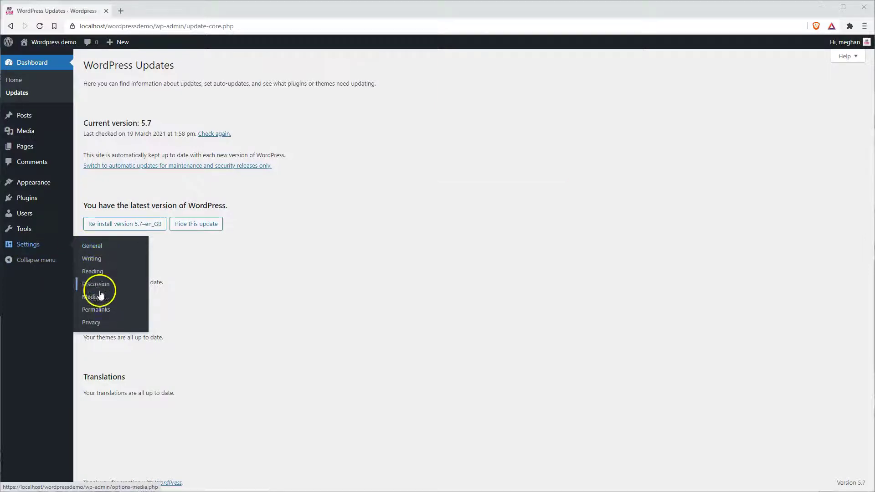
click(97, 309)
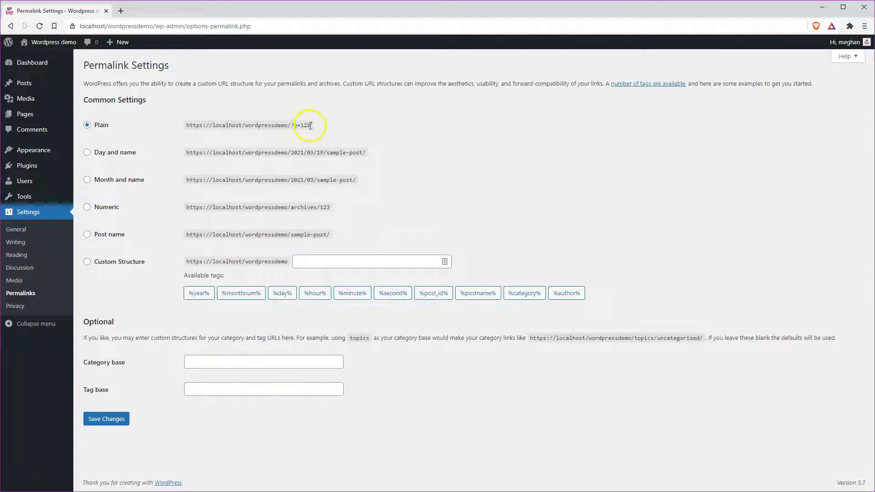
drag(307, 125, 166, 124)
click(296, 122)
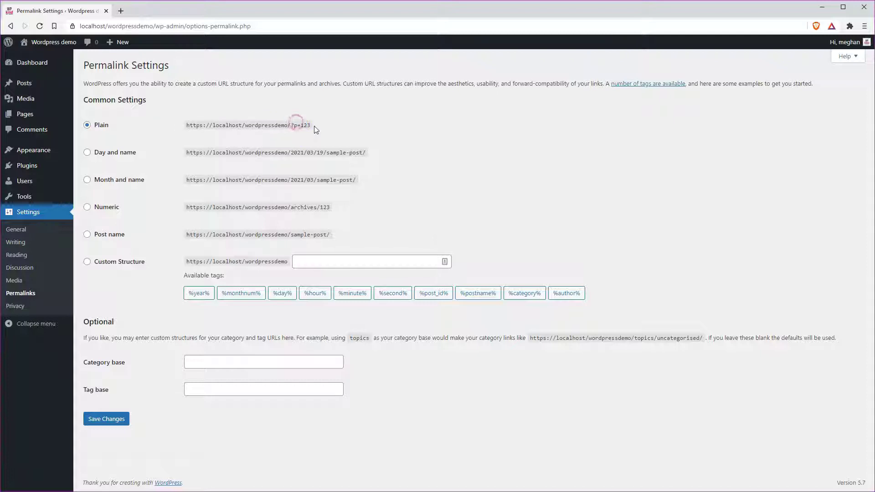
drag(312, 125, 190, 133)
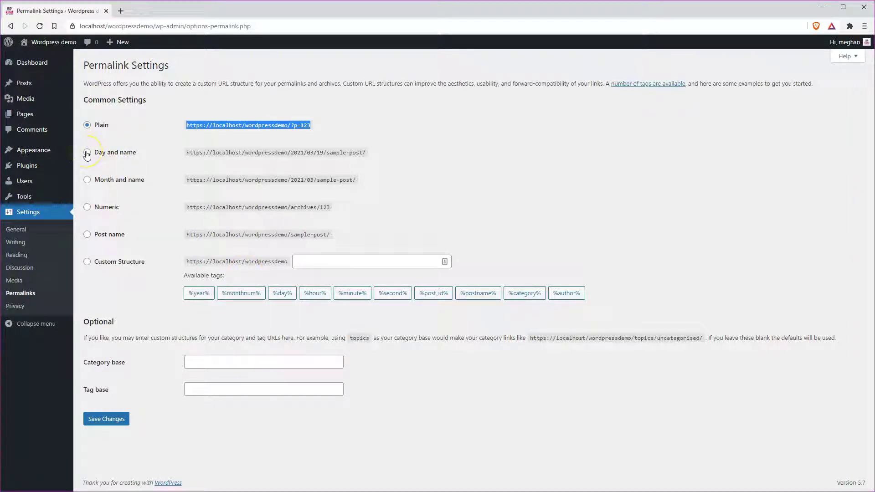
click(88, 235)
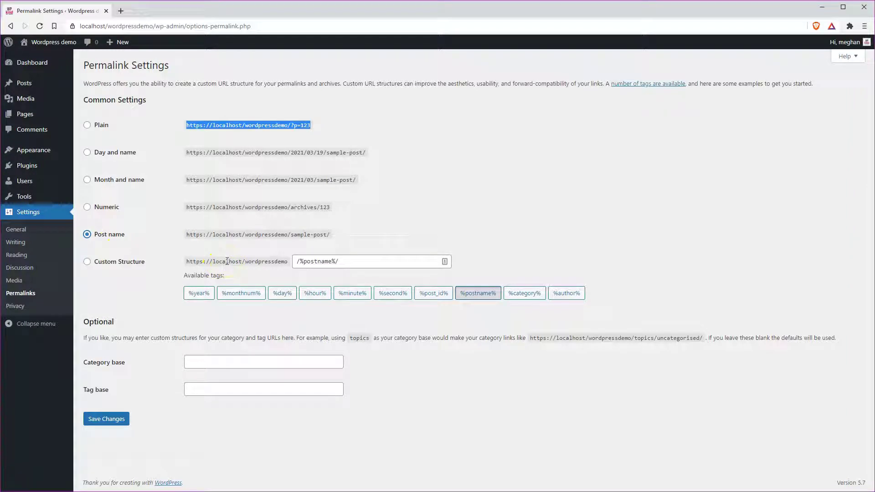
click(107, 421)
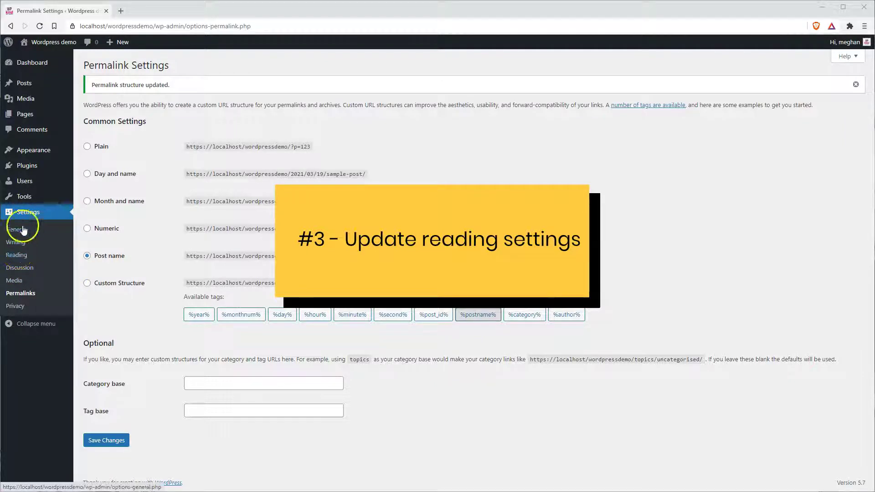
Untick 'Discourage search engines from indexing this site' and save the Reading settings
click(19, 255)
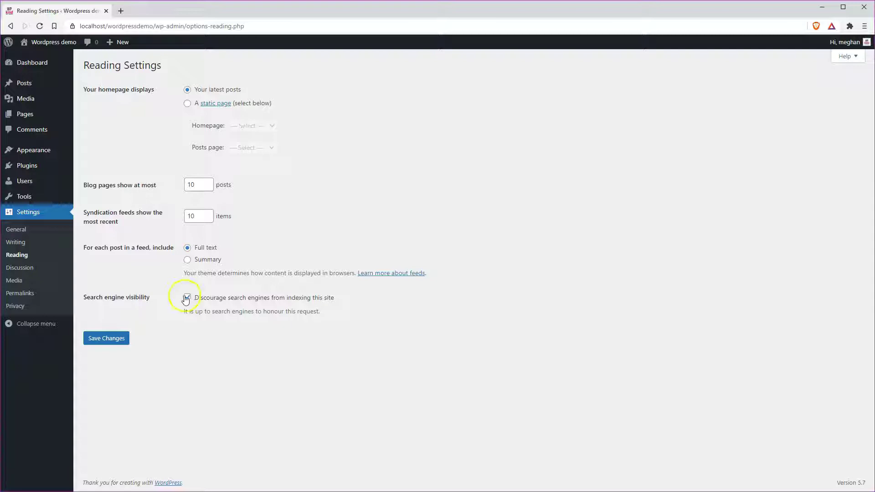
click(188, 298)
click(114, 338)
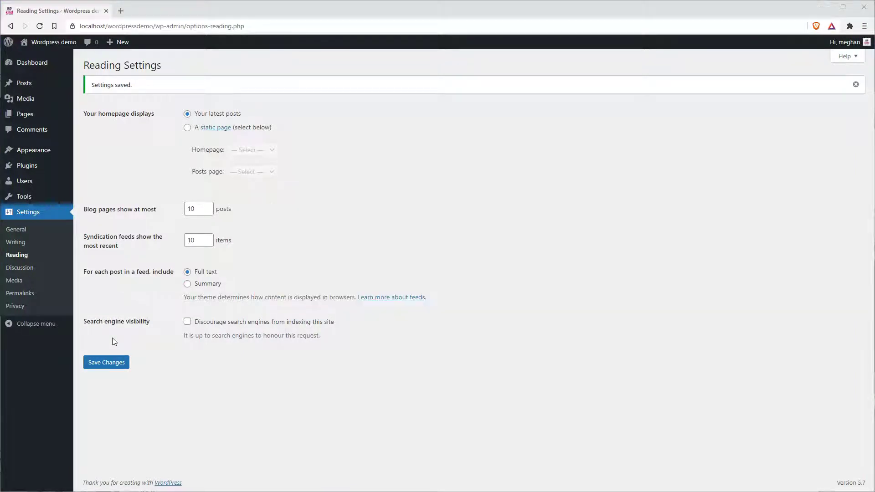
click(22, 229)
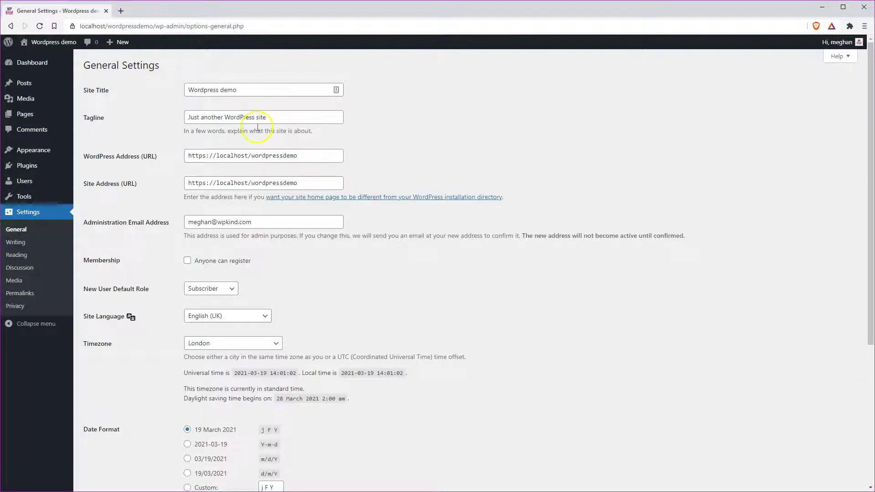
Look over the Site Title and Tagline fields in General Settings without editing them
click(248, 88)
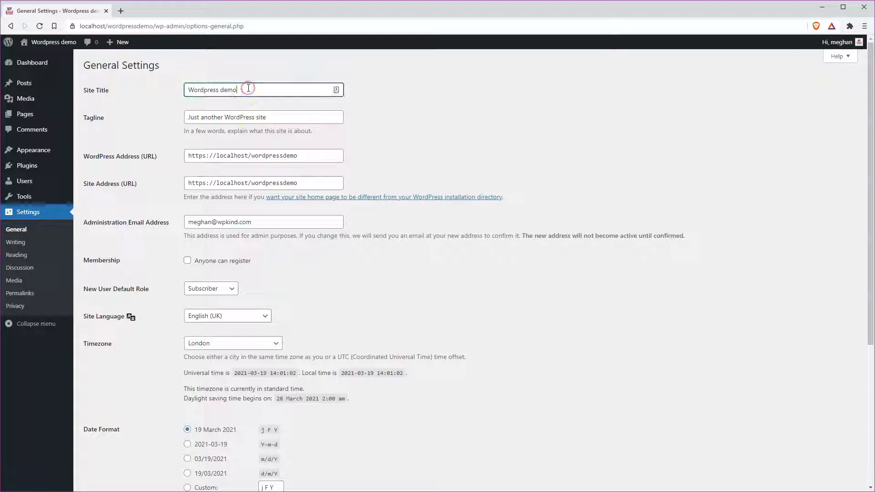
click(290, 115)
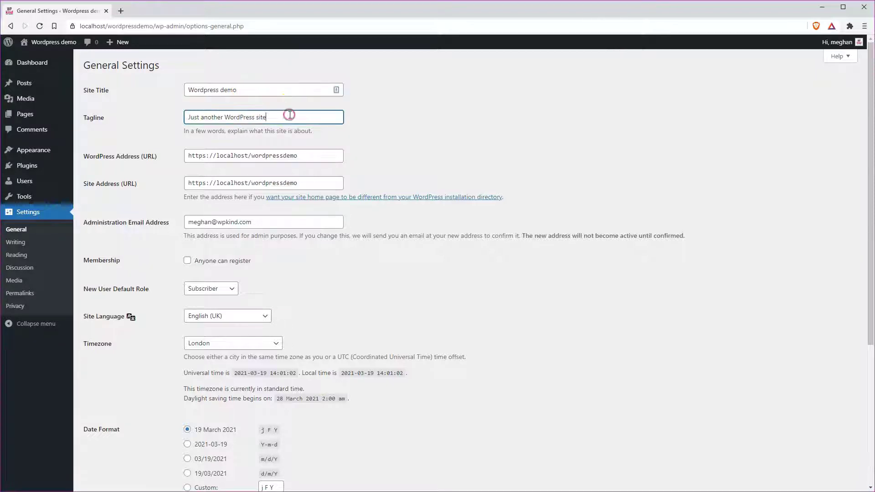
click(264, 87)
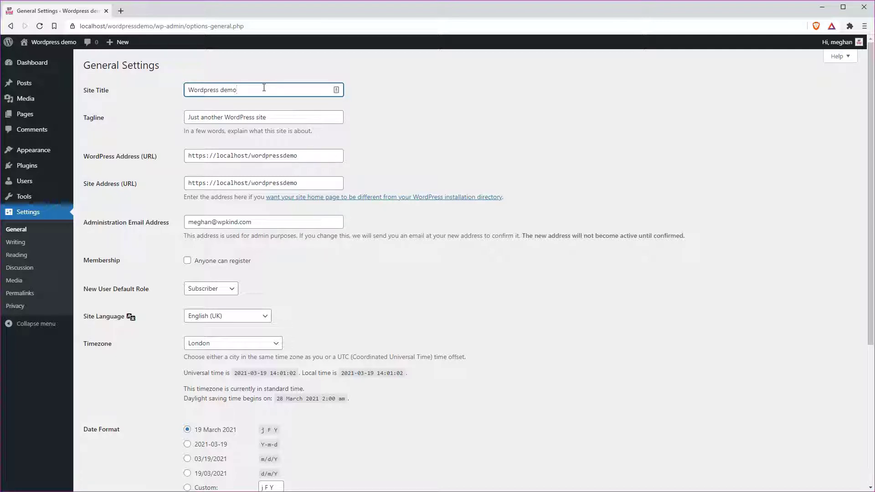
click(263, 87)
click(281, 116)
drag(296, 117, 175, 117)
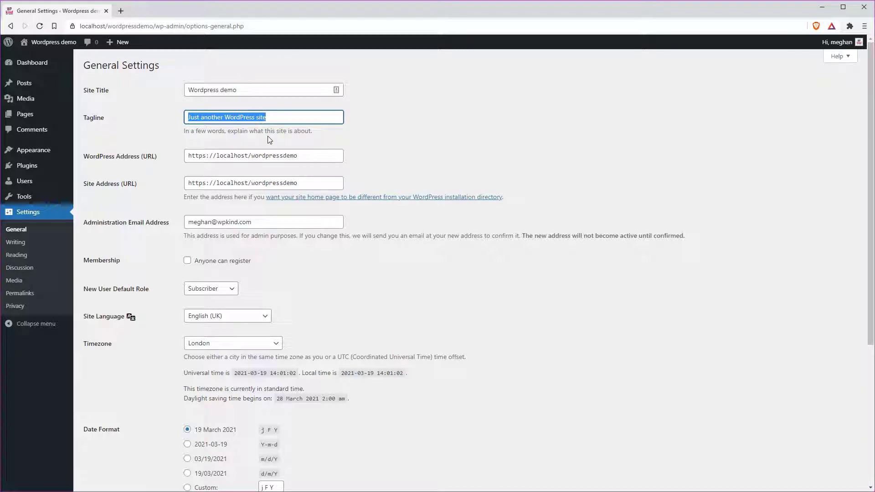
click(218, 119)
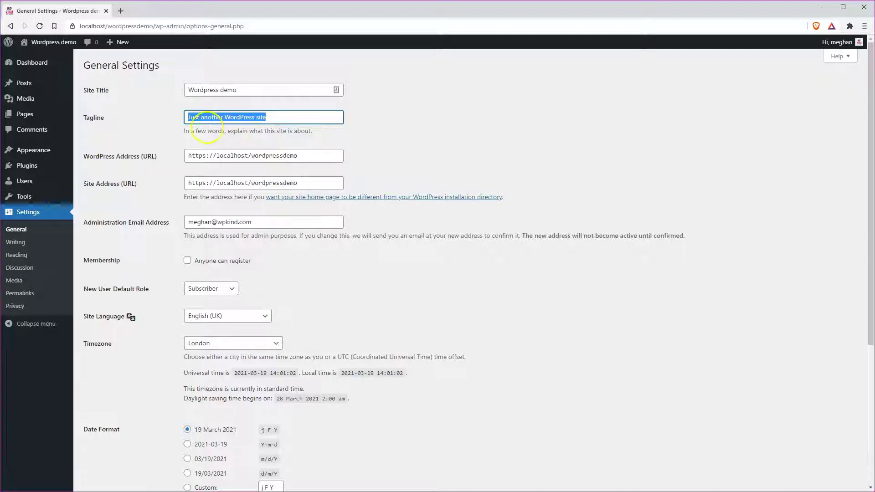
click(254, 139)
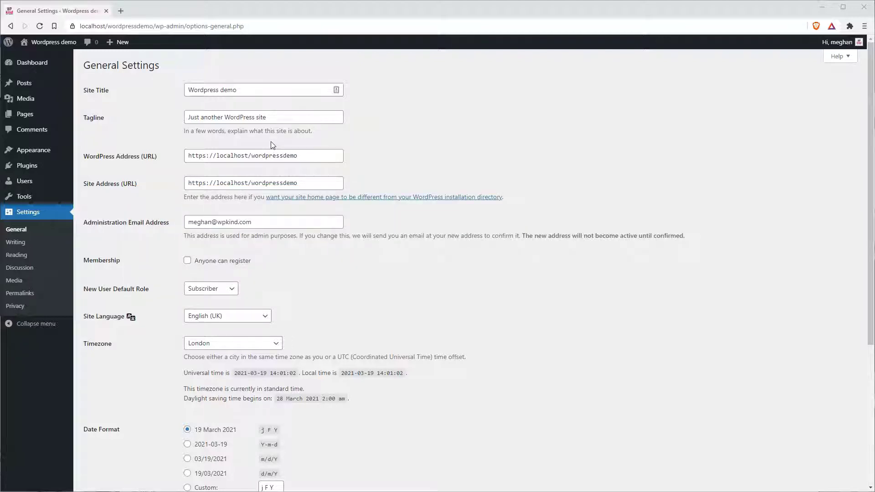
Confirm the timezone stays on London, then go to the All Users list
scroll(348, 246, down, 1)
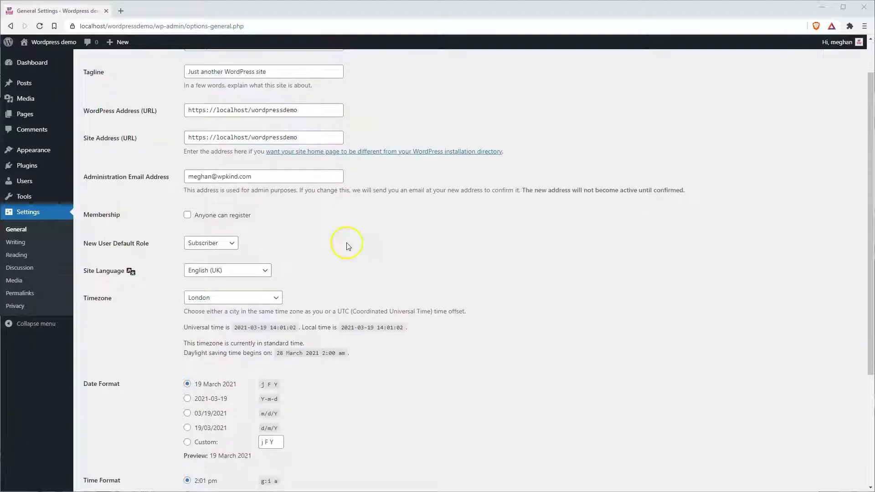
scroll(348, 246, down, 3)
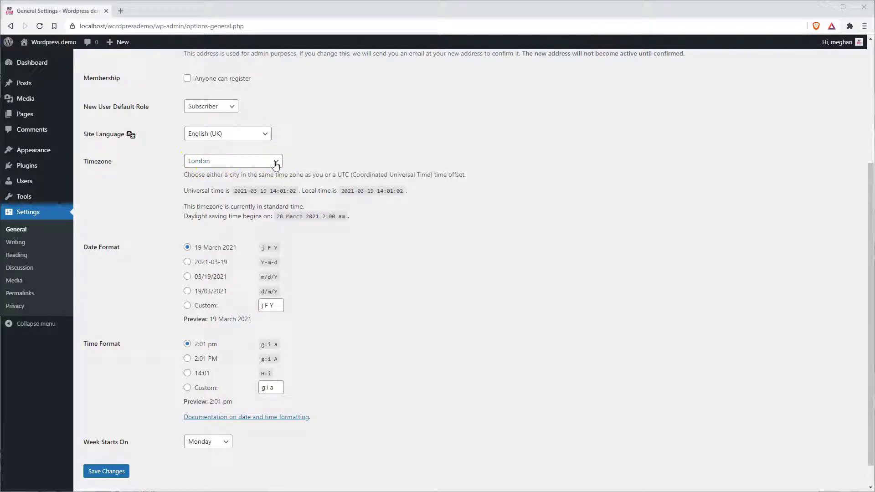
click(276, 163)
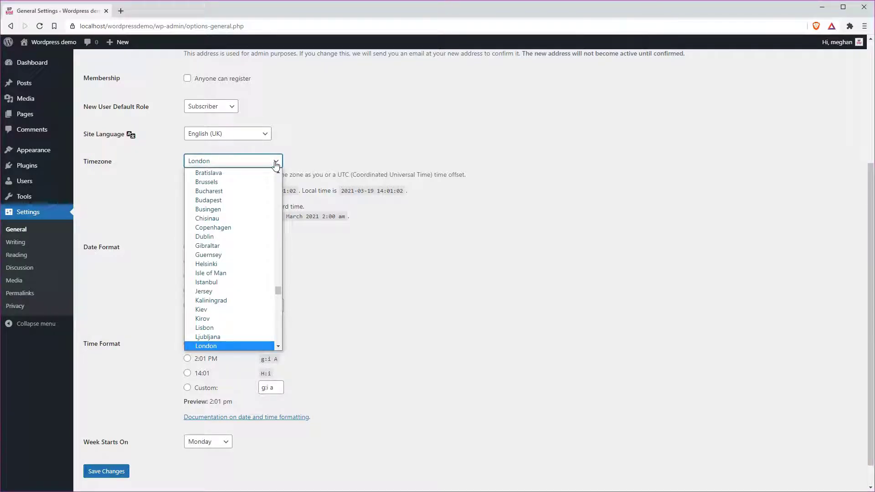
click(276, 163)
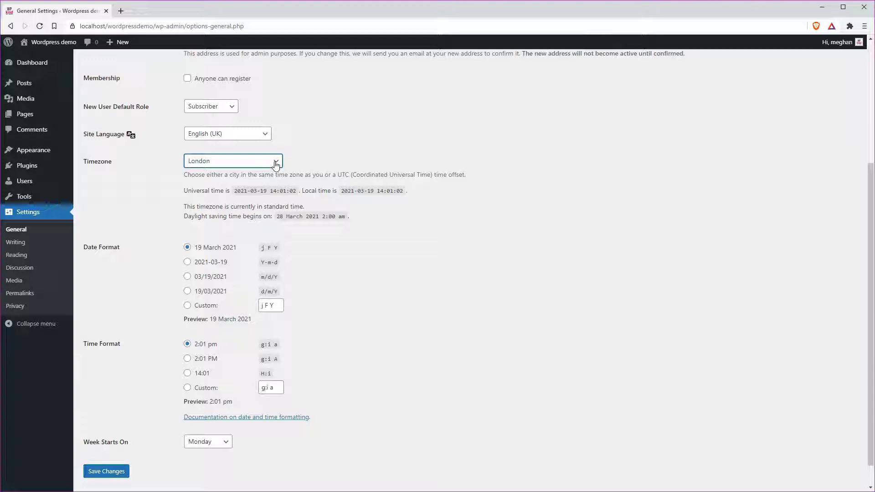
click(233, 172)
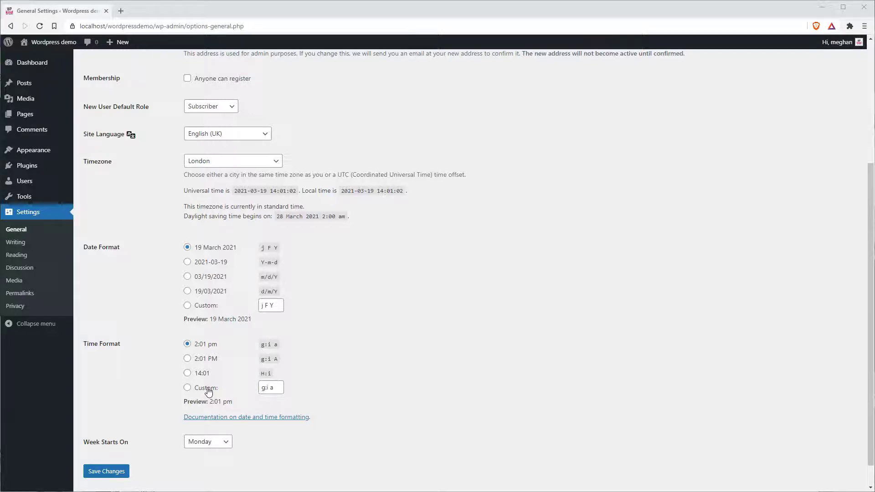
click(25, 181)
mouse_move(135, 150)
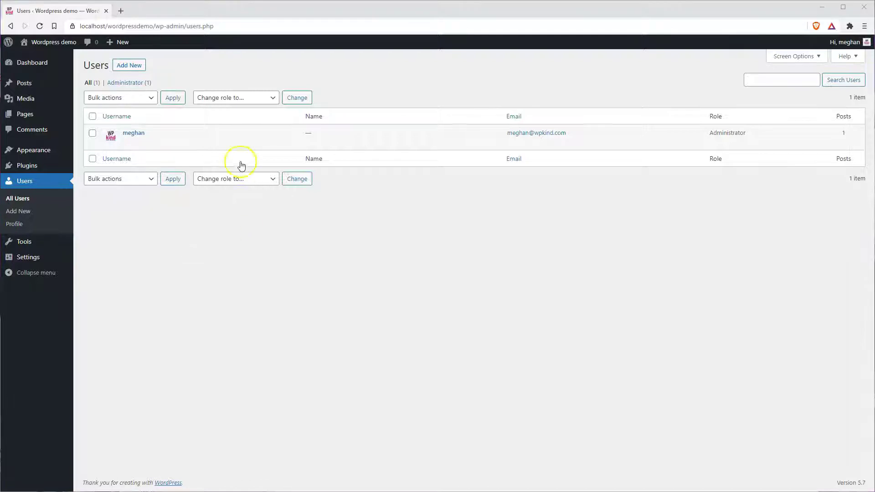
View the administrator's profile, then open the Add New User form
click(126, 143)
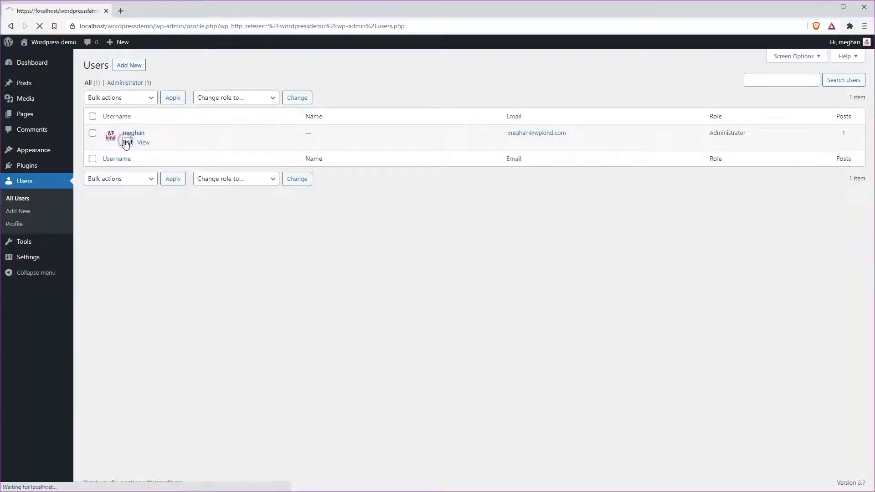
scroll(202, 304, down, 2)
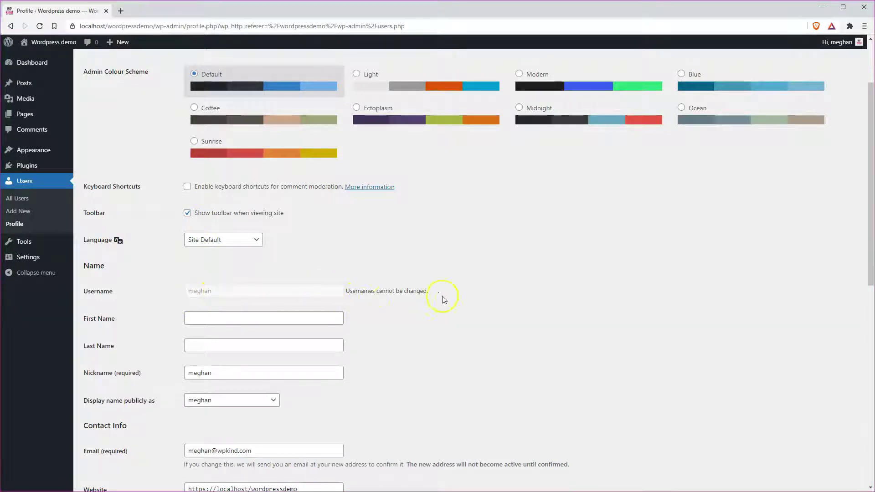
scroll(279, 318, up, 2)
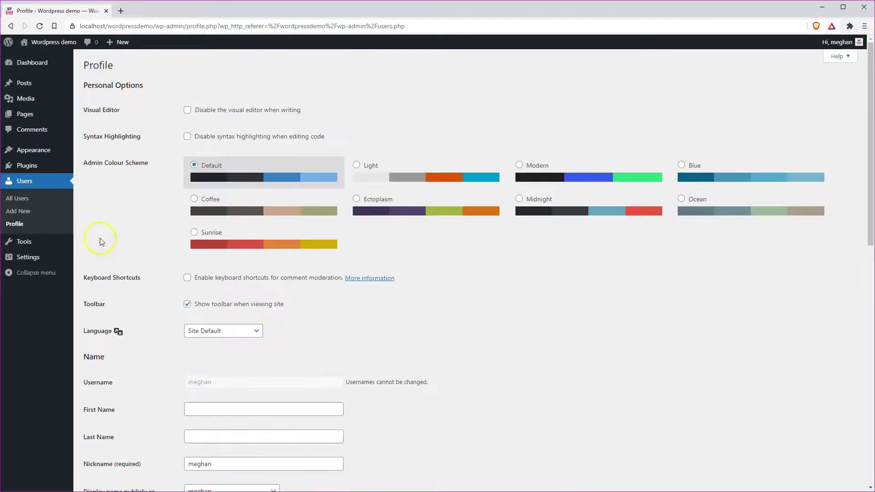
click(26, 186)
click(129, 66)
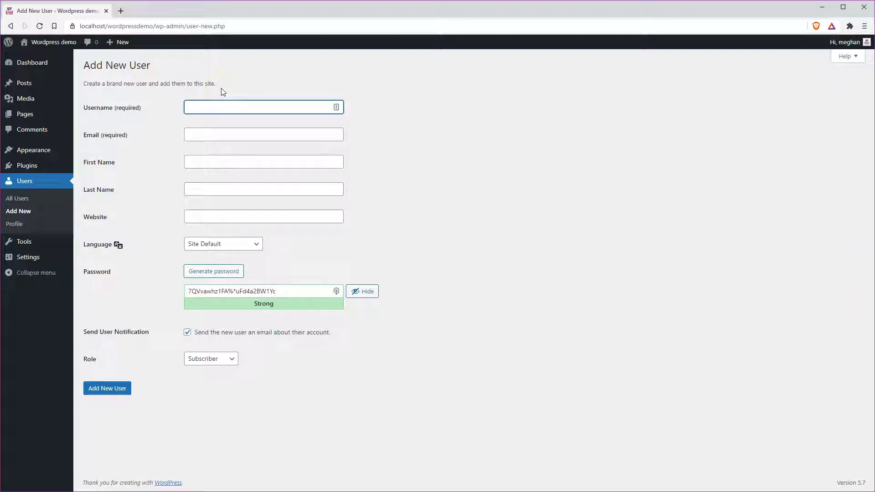
Enter the new user's username and email address
text(joebloggs)
key(Tab)
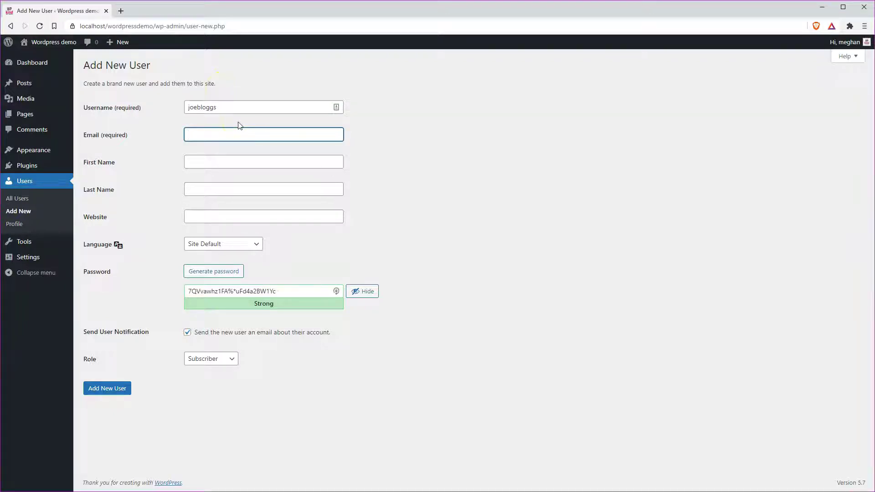
key(Tab)
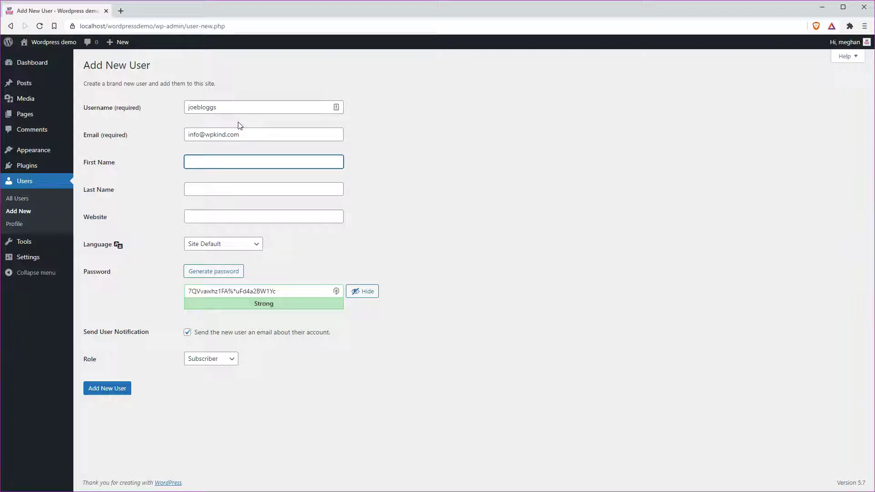
Copy the generated password, set the role to Administrator, skip the notification email, and add the user
click(291, 291)
drag(292, 291, 177, 292)
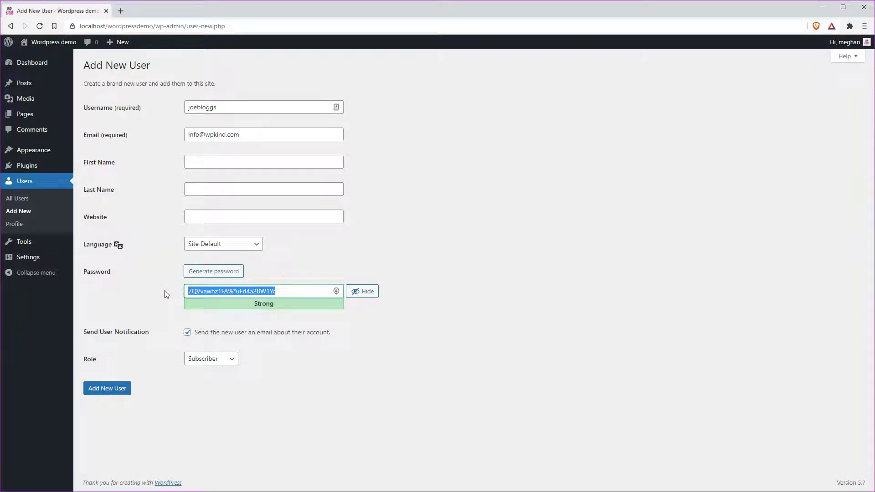
click(216, 358)
click(215, 407)
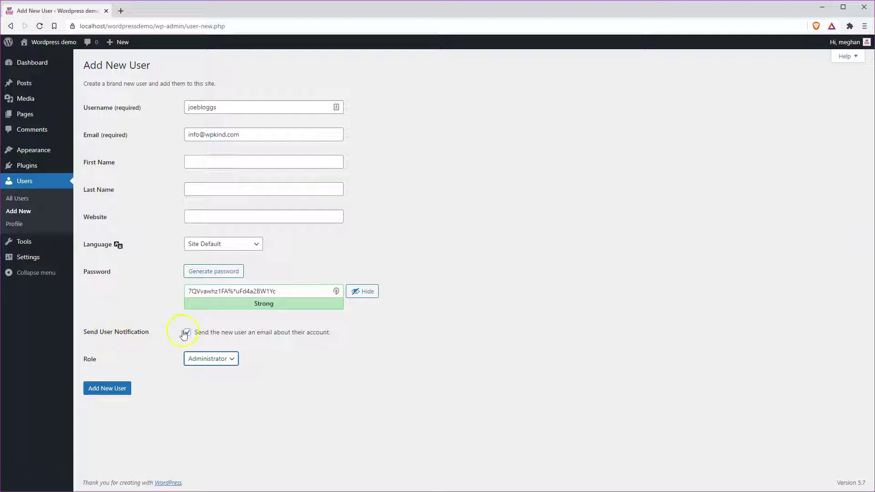
click(187, 333)
click(107, 389)
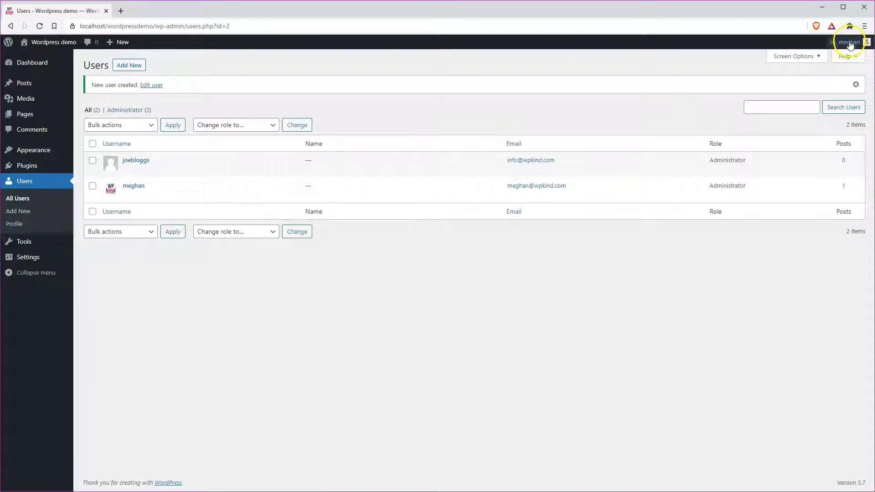
Log out and sign back in with the new administrator's email and password
mouse_move(848, 42)
click(809, 89)
drag(423, 216, 356, 215)
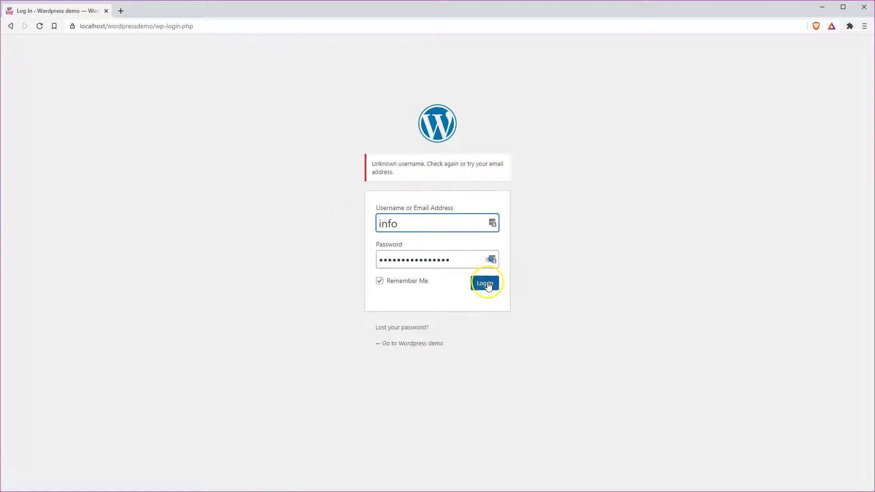
text(@wpkind.com)
key(Tab)
click(486, 284)
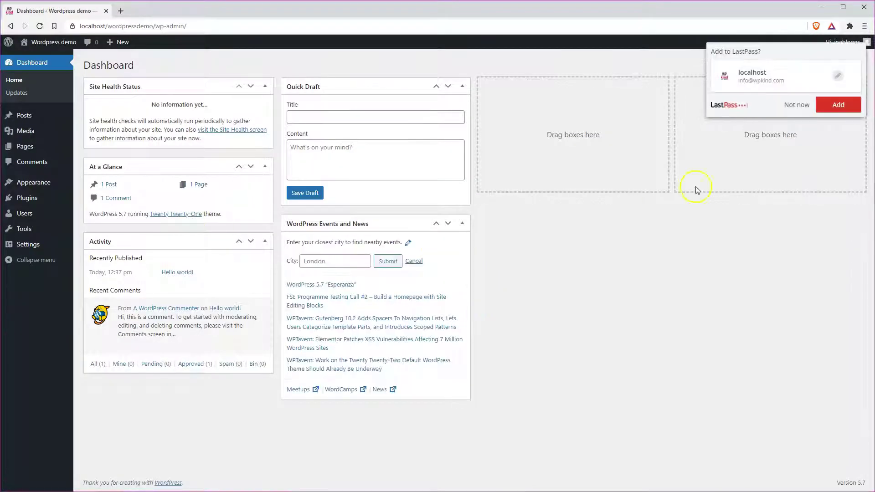
Save the login in LastPass, then delete the old administrator, attributing its content to the new account
click(834, 105)
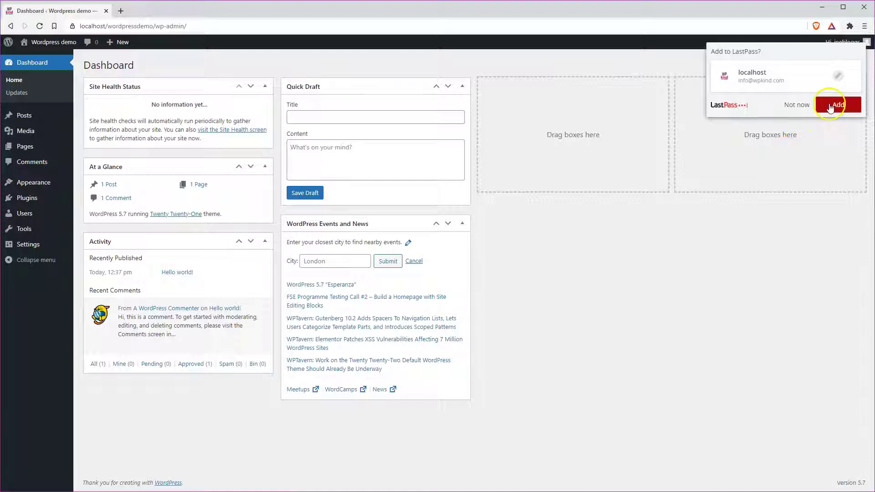
click(28, 215)
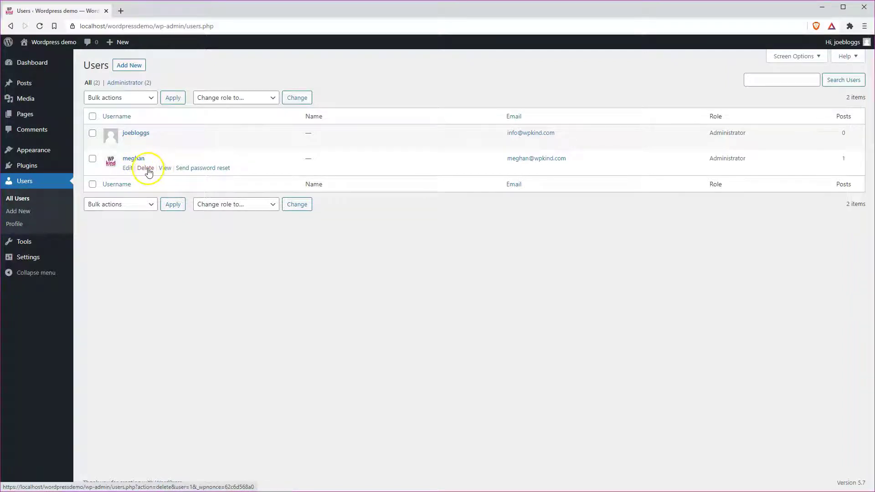
click(146, 168)
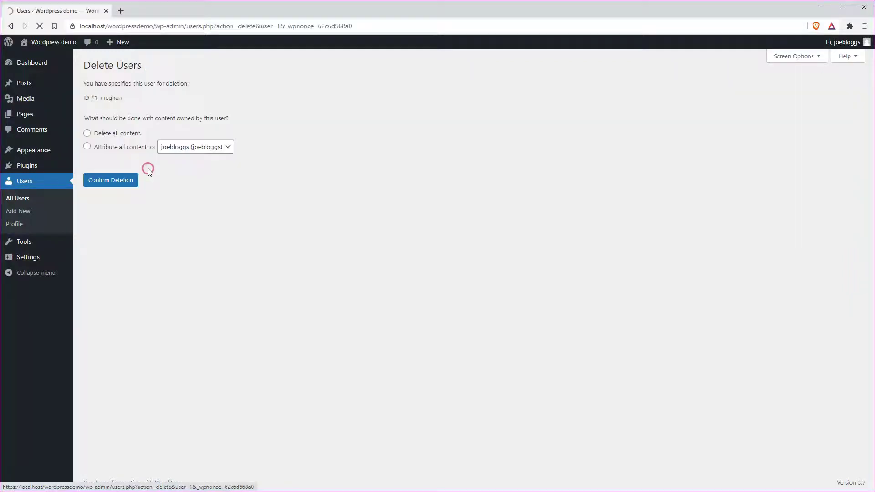
click(105, 149)
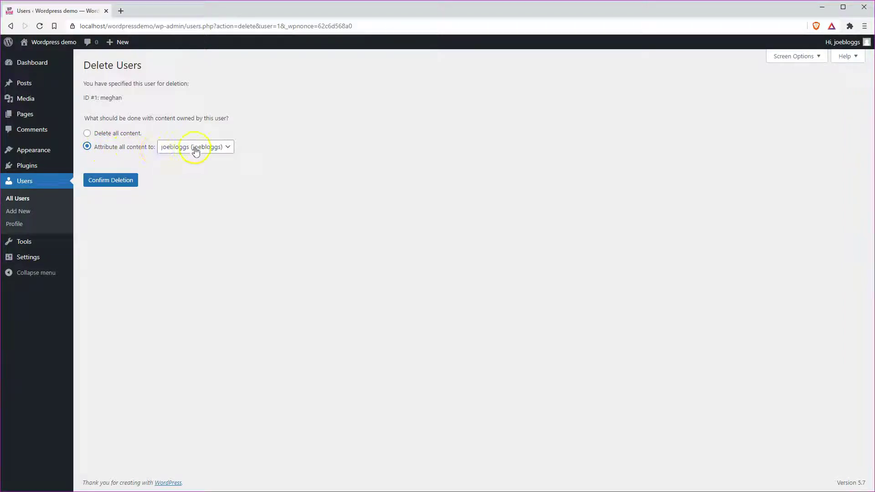
click(120, 183)
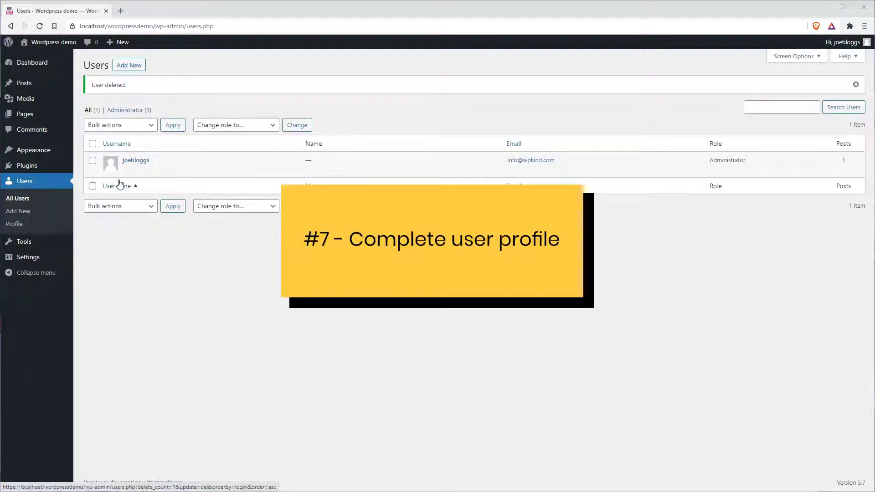
Bring up the remaining user's profile for editing from the Users list
click(122, 189)
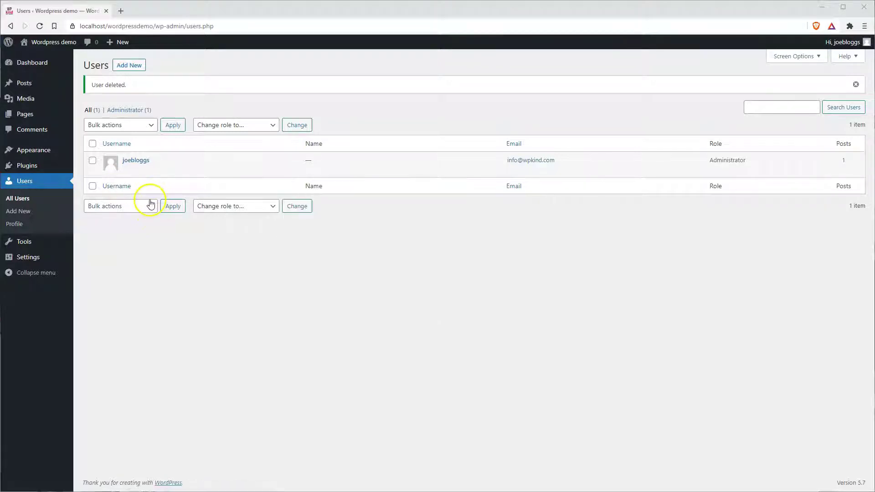
mouse_move(839, 44)
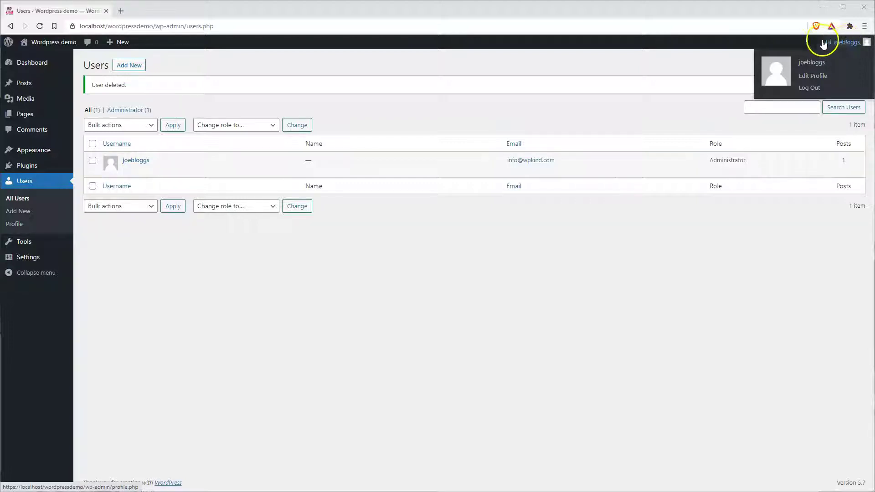
click(817, 81)
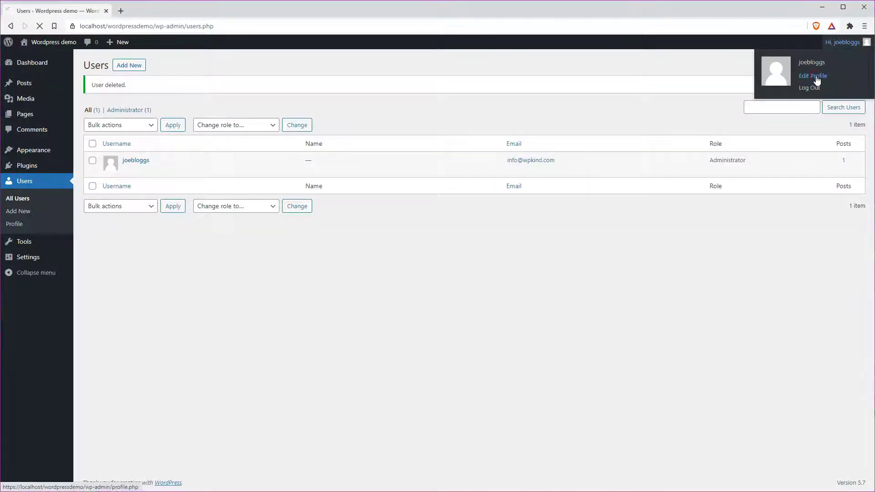
click(22, 183)
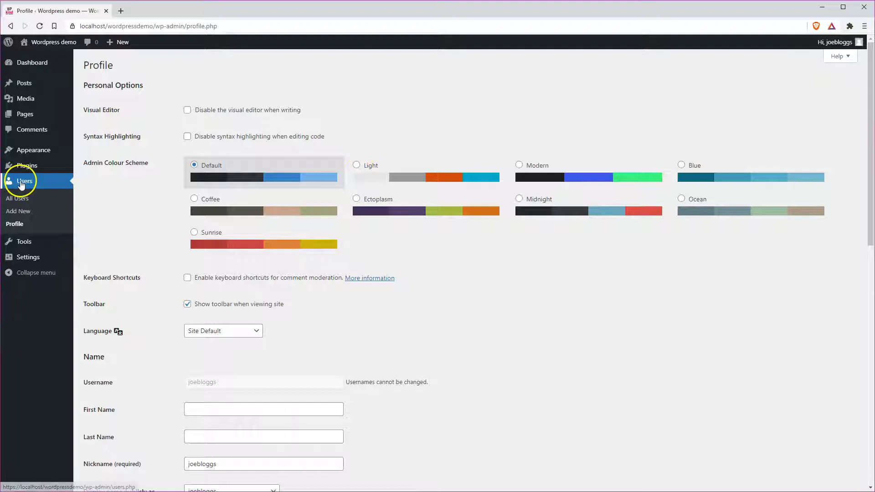
click(129, 141)
Replace the nickname with the user's short first name, display it publicly, and save the profile
scroll(376, 256, down, 4)
scroll(376, 256, down, 2)
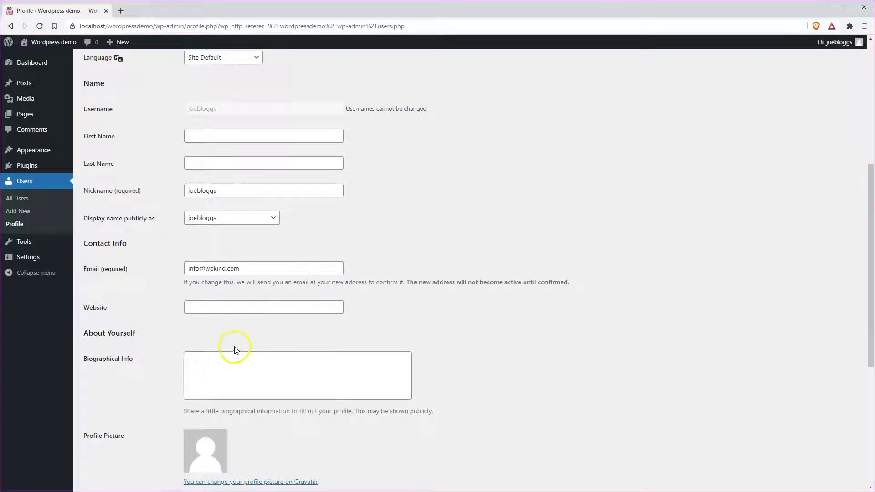
scroll(269, 380, down, 1)
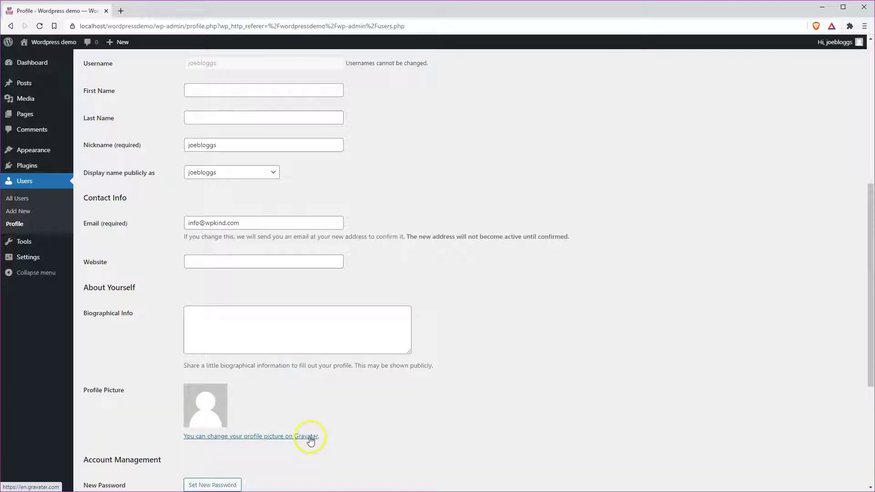
scroll(209, 316, up, 2)
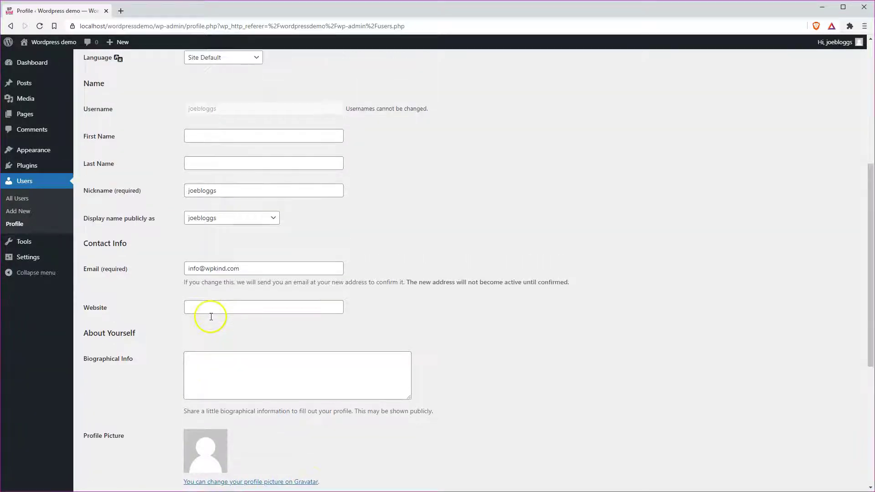
drag(221, 235, 181, 246)
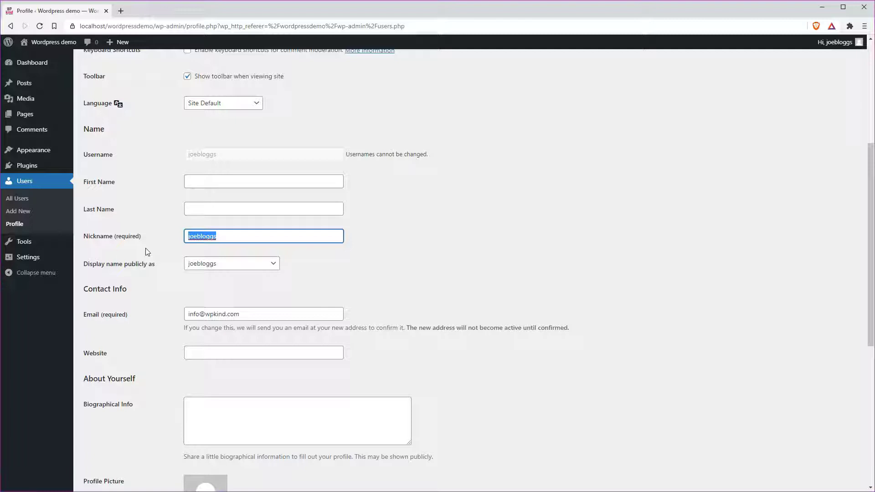
text(Joe)
click(234, 263)
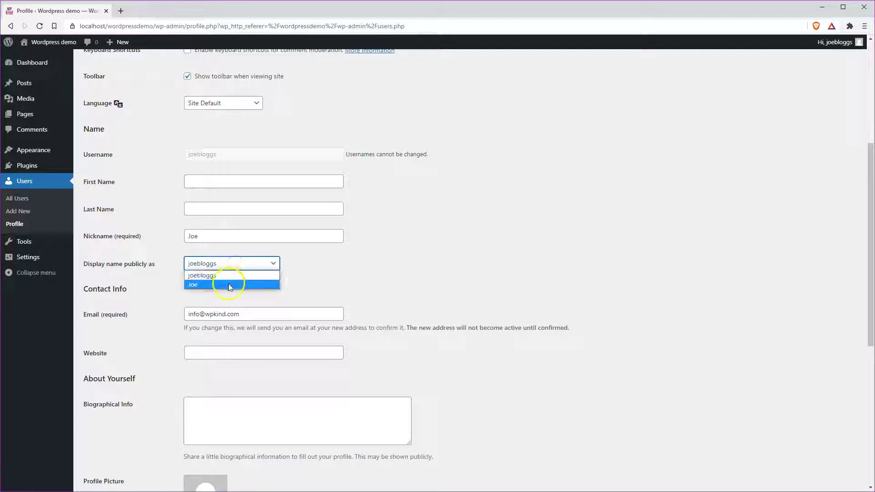
click(230, 286)
scroll(228, 303, down, 7)
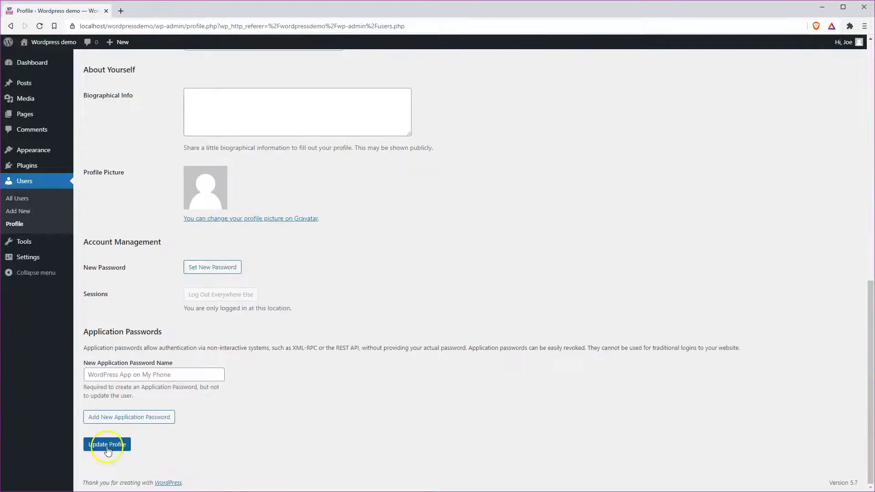
click(107, 445)
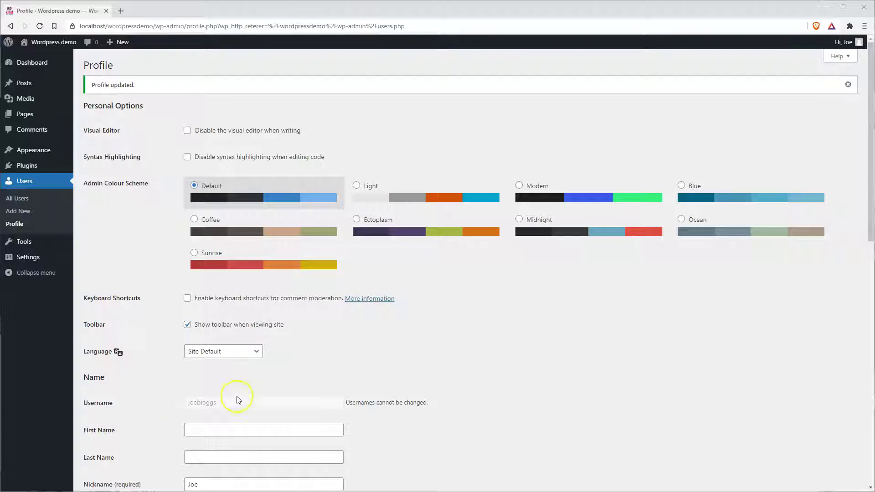
Bin the Hello world! post and empty the posts bin, then go to the Pages list
click(21, 80)
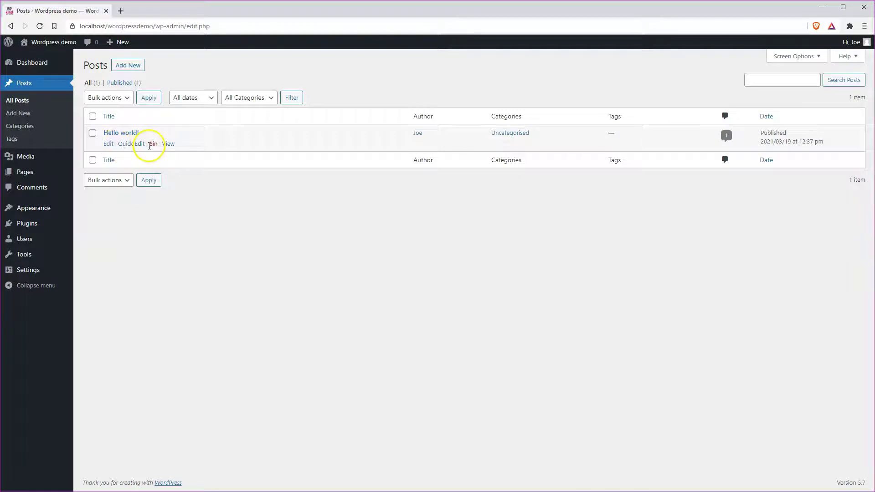
click(153, 144)
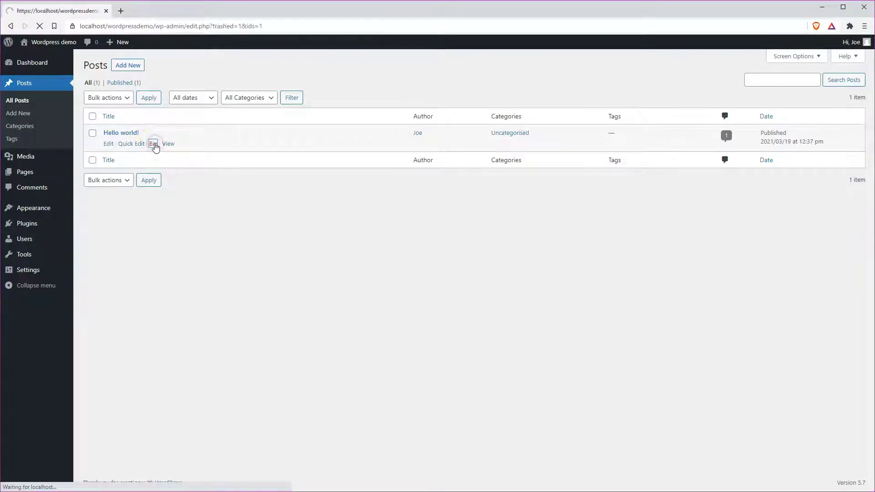
click(113, 109)
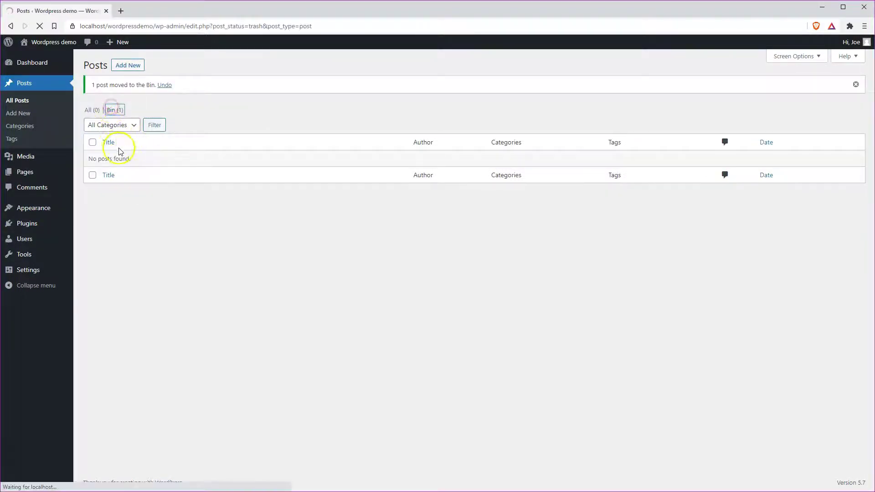
click(343, 99)
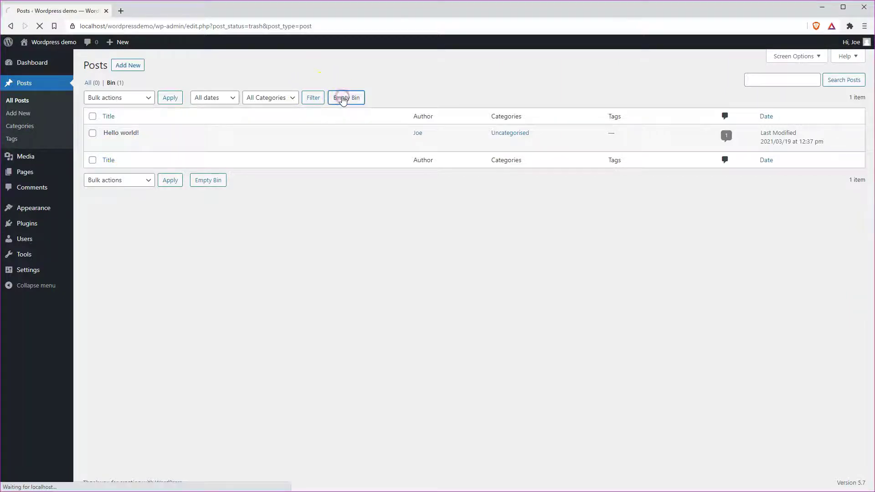
click(29, 176)
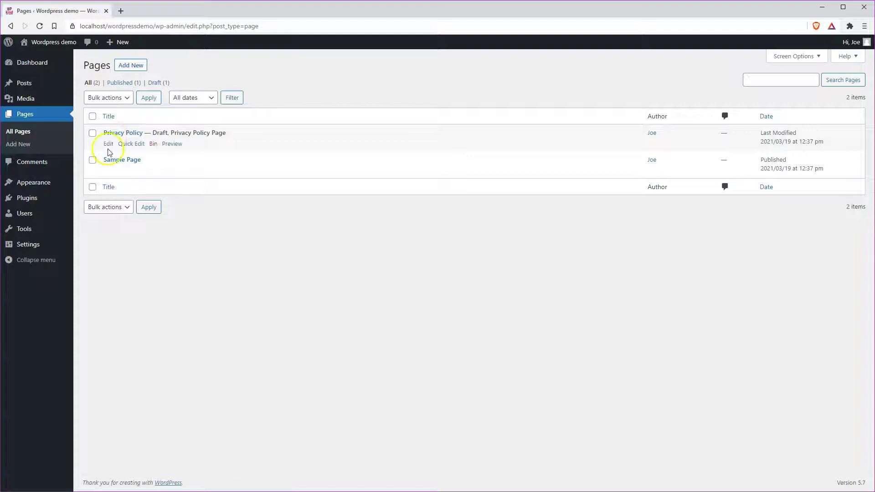
Move the Sample Page to the bin and empty the page bin, leaving only the Privacy Policy draft
click(137, 134)
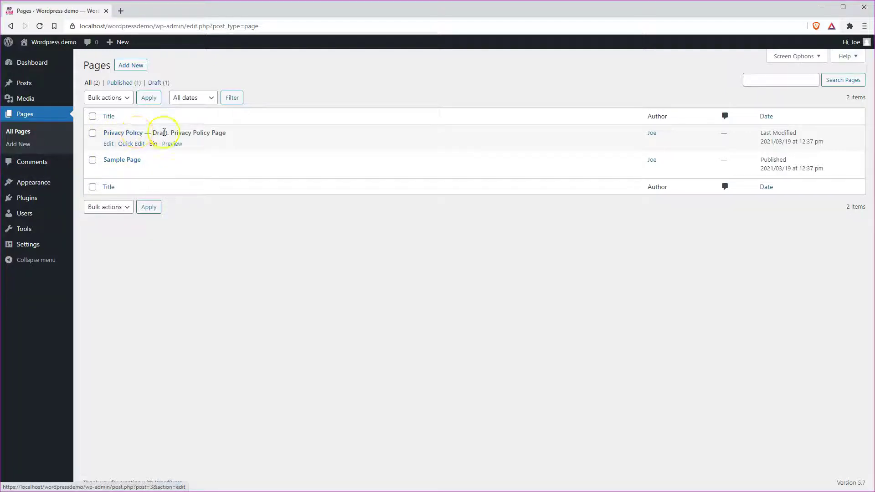
click(93, 160)
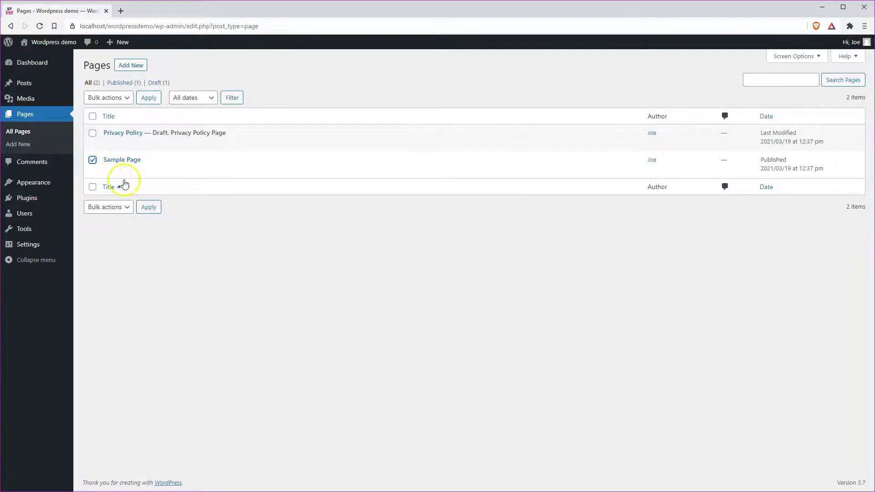
click(105, 97)
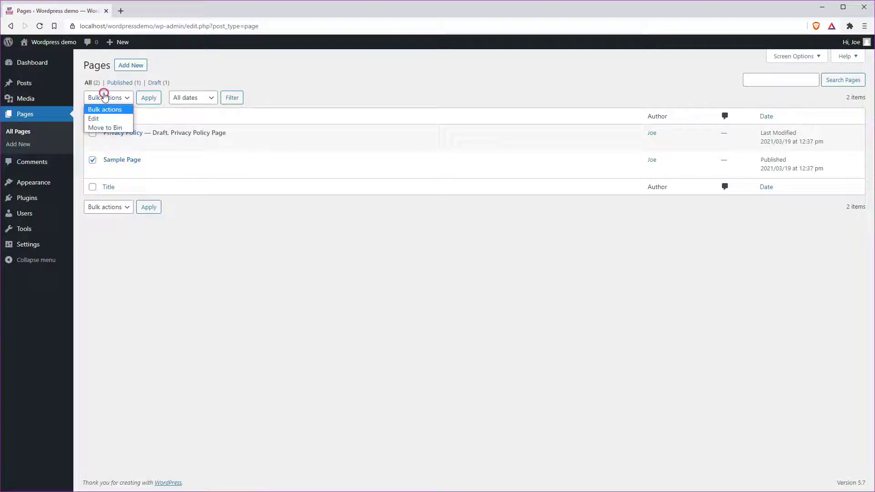
click(182, 232)
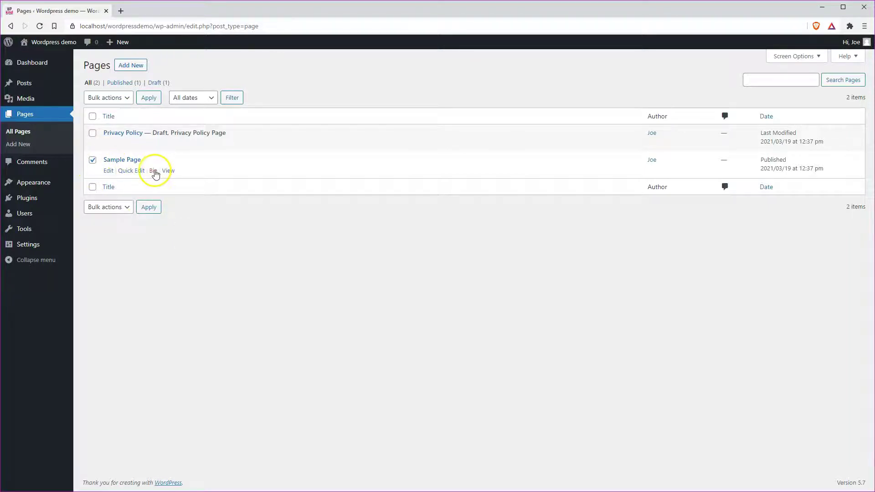
click(154, 171)
click(143, 110)
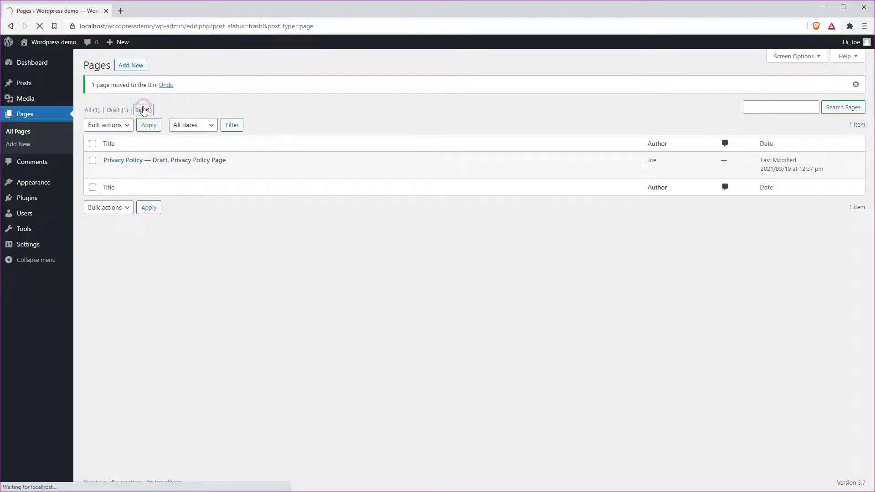
click(293, 94)
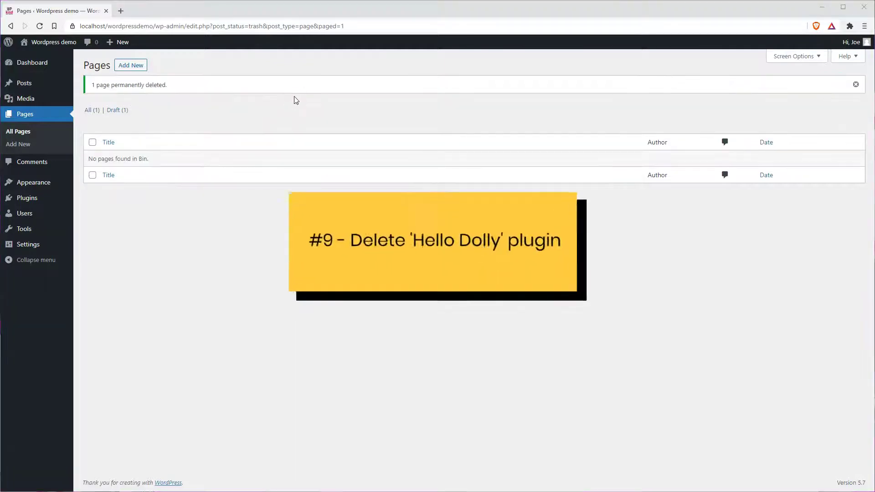
click(293, 101)
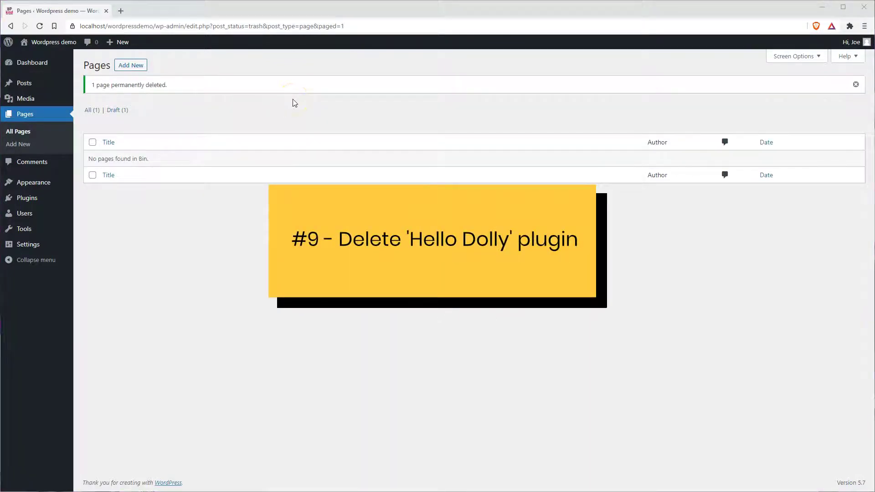
Delete the Hello Dolly plugin from Installed Plugins and confirm the deletion
click(26, 198)
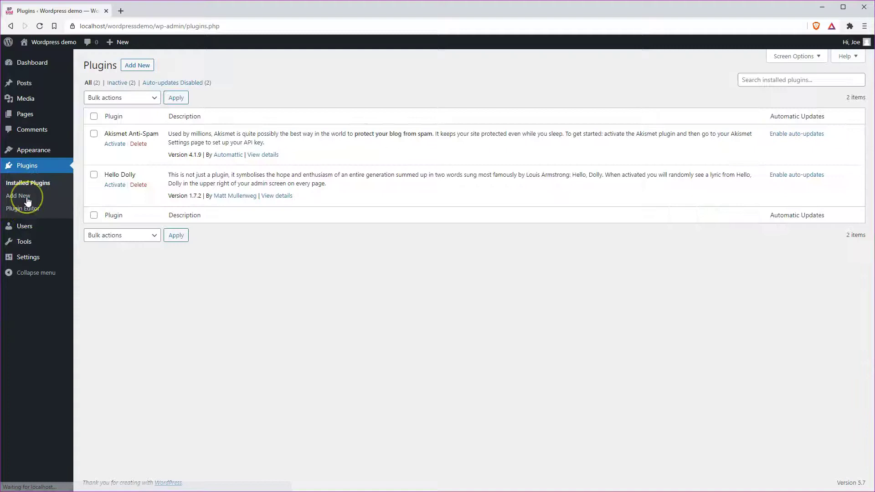
click(245, 261)
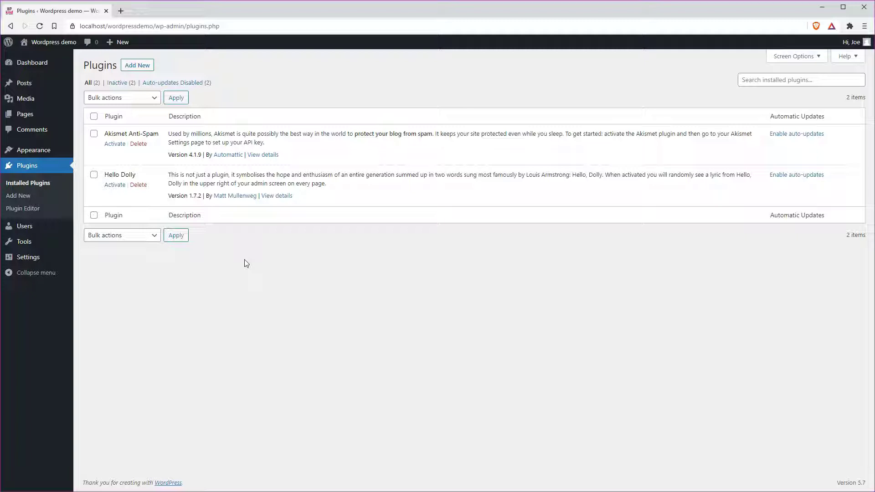
click(133, 188)
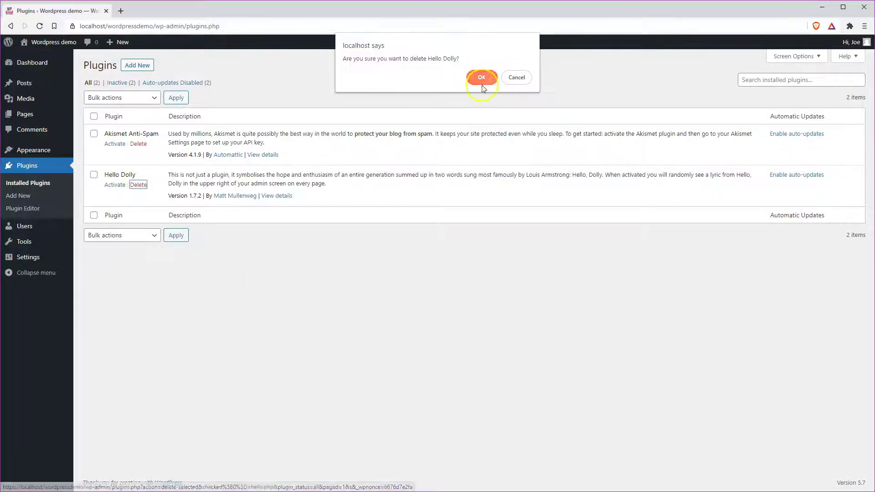
click(482, 84)
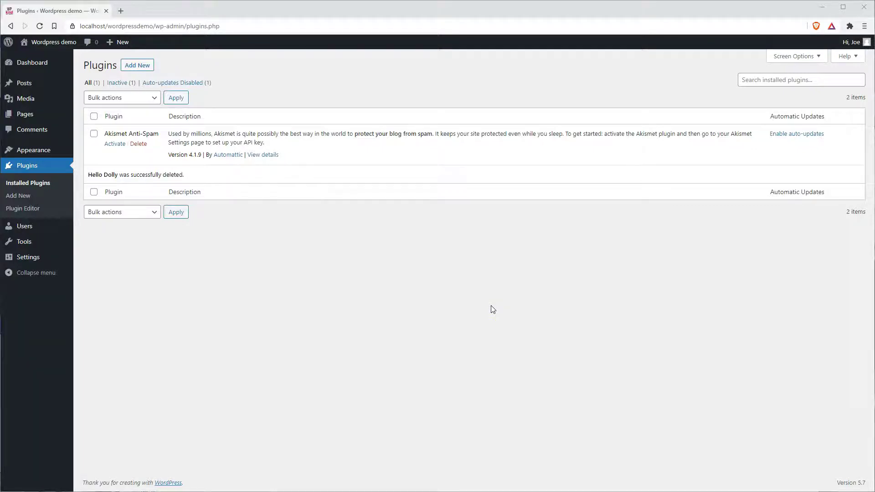
key(alt+Left)
Search new themes for 'generatepress', then install and activate GeneratePress
mouse_move(59, 146)
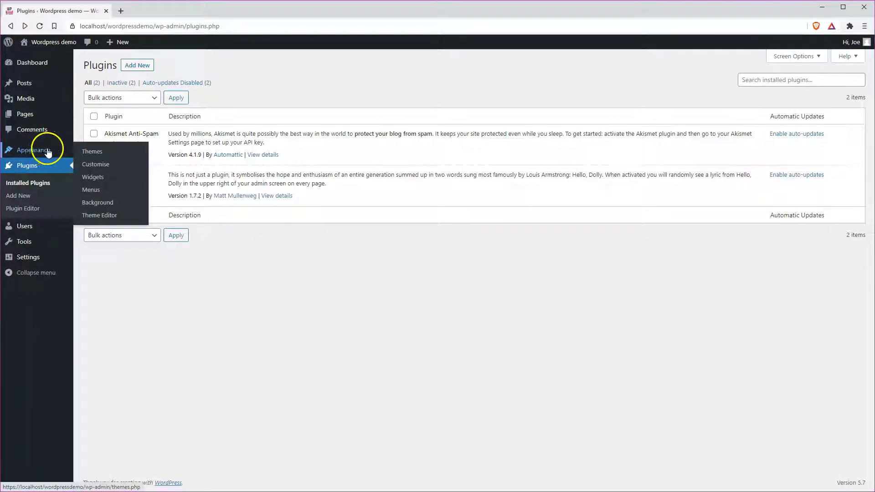
click(100, 156)
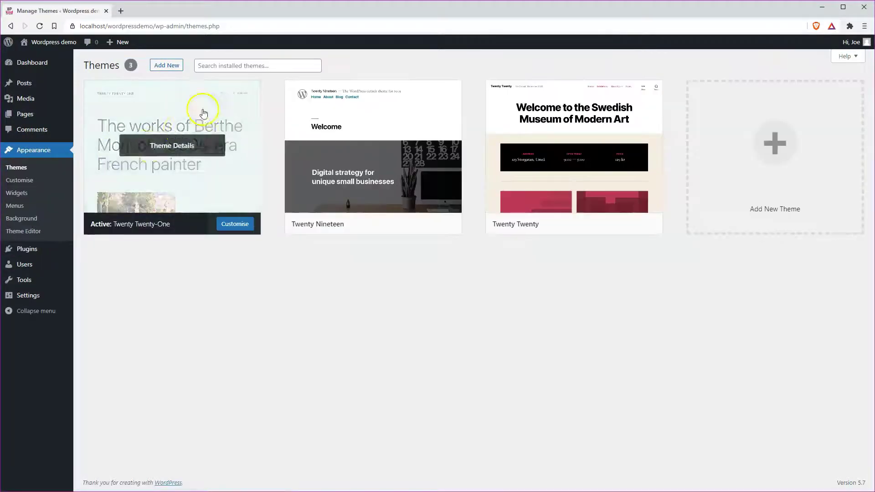
click(167, 66)
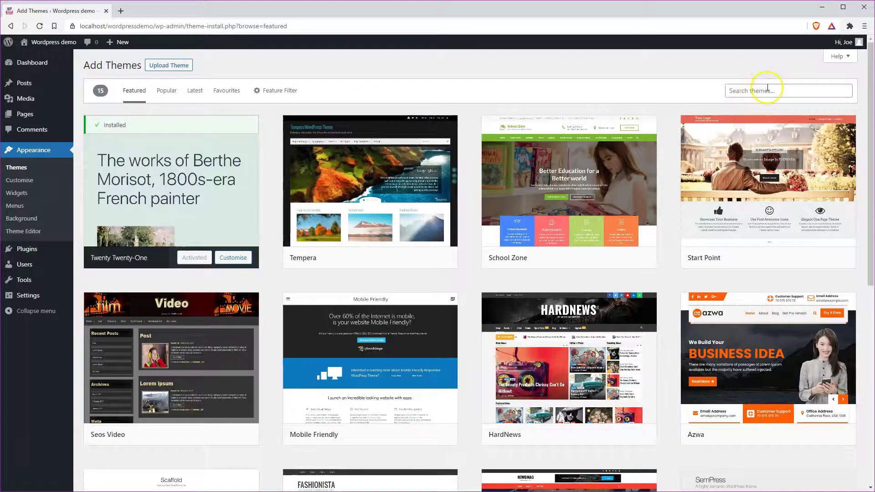
click(768, 88)
text(generatepr)
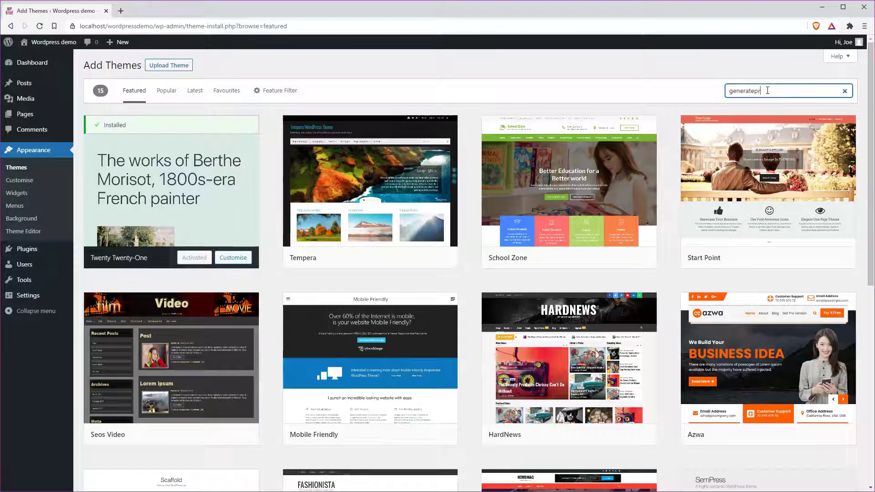
text(ess)
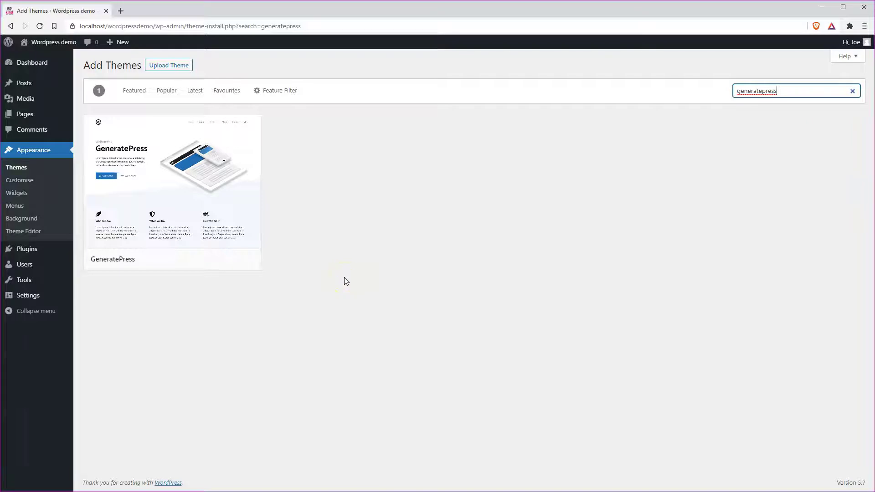
click(204, 259)
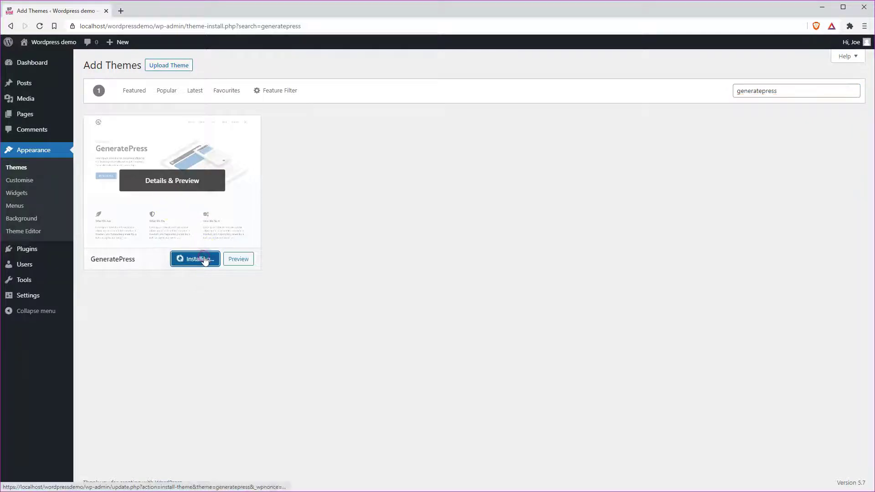
click(199, 263)
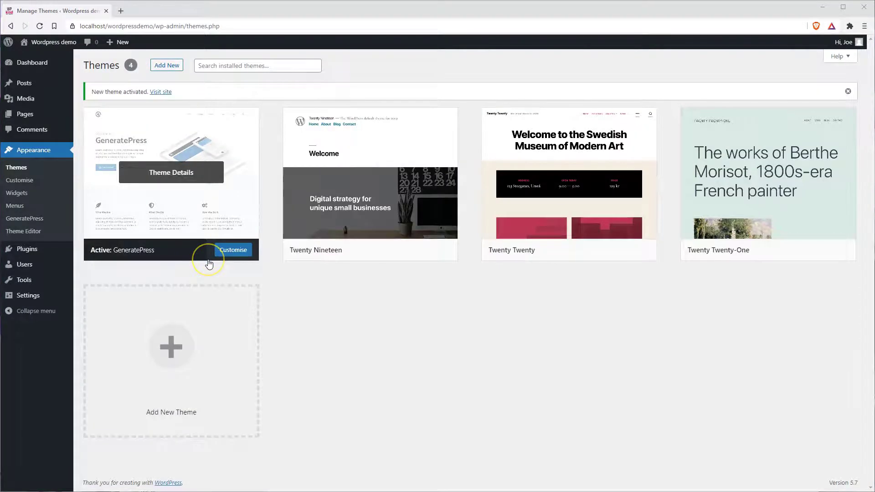
mouse_move(409, 238)
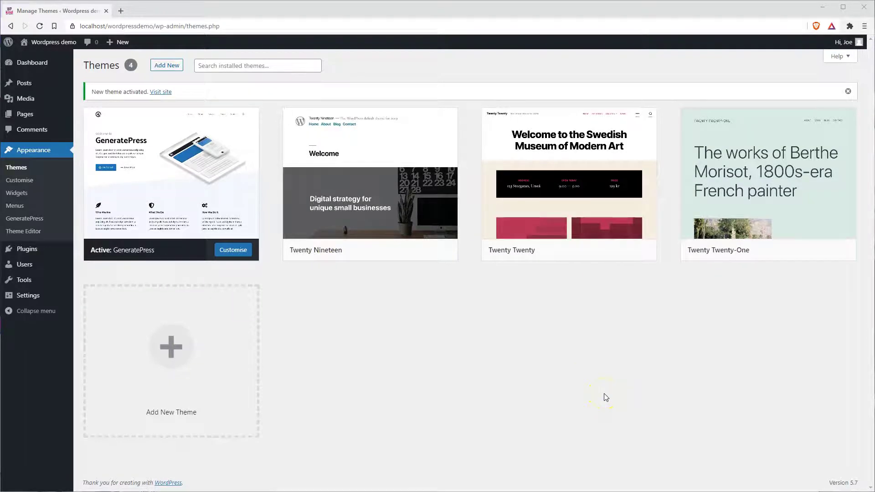
mouse_move(762, 232)
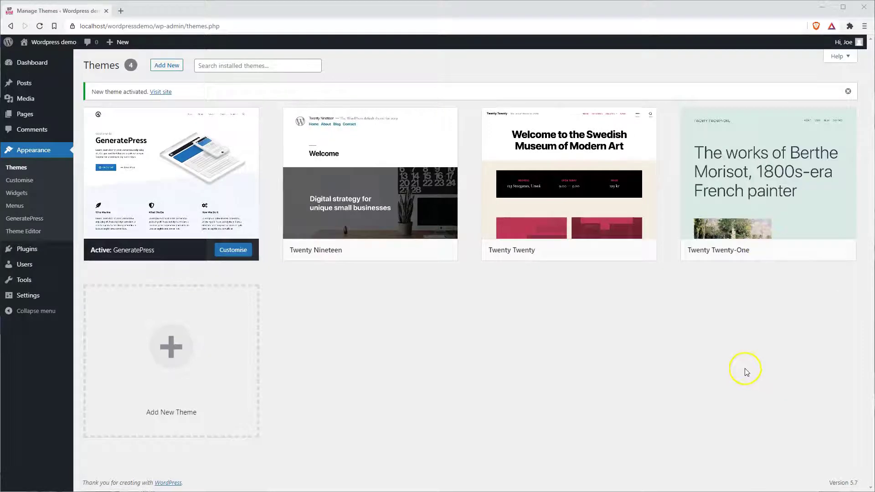
Delete the Twenty Twenty-One, Twenty Twenty and Twenty Nineteen themes, confirming each deletion
click(751, 214)
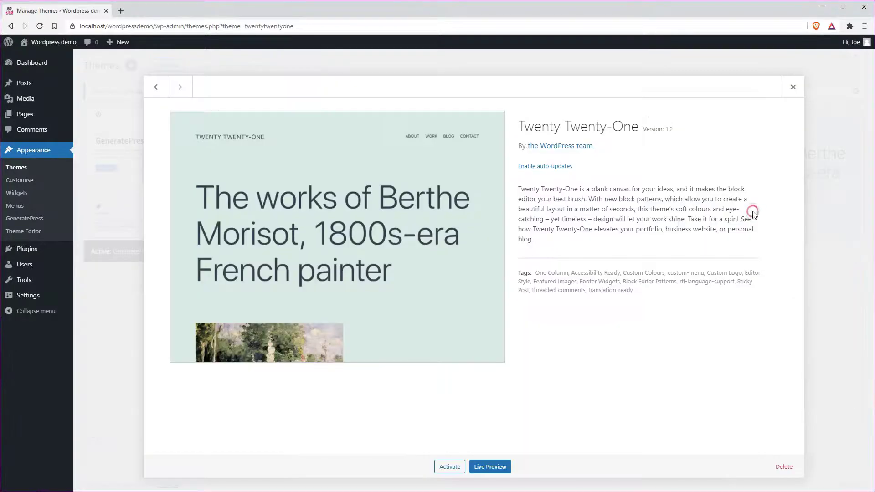
click(783, 467)
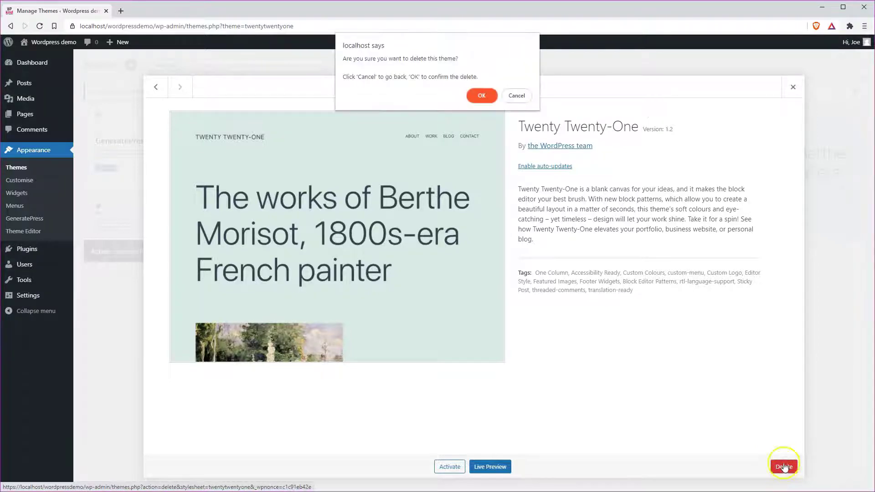
click(481, 96)
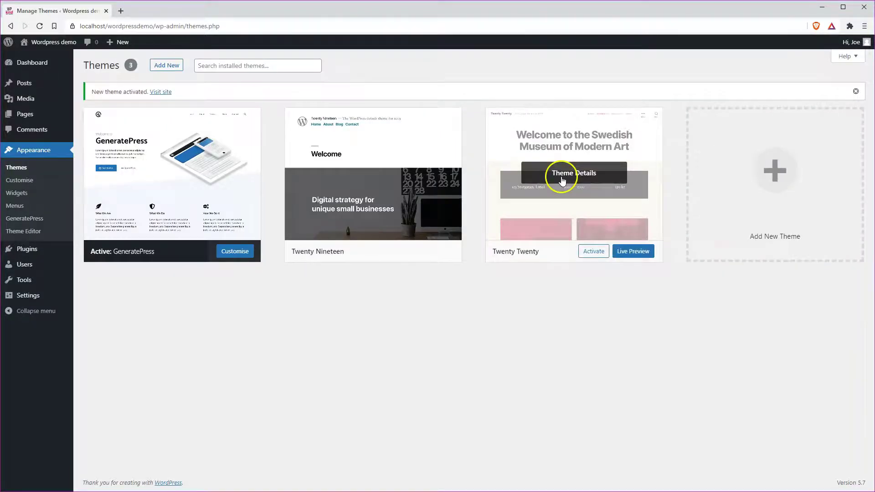
click(563, 179)
click(784, 467)
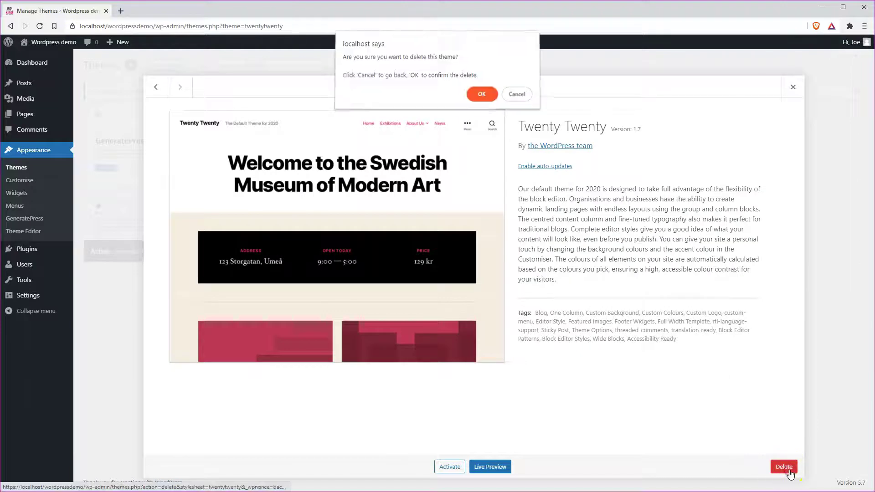
click(479, 94)
click(410, 152)
click(785, 472)
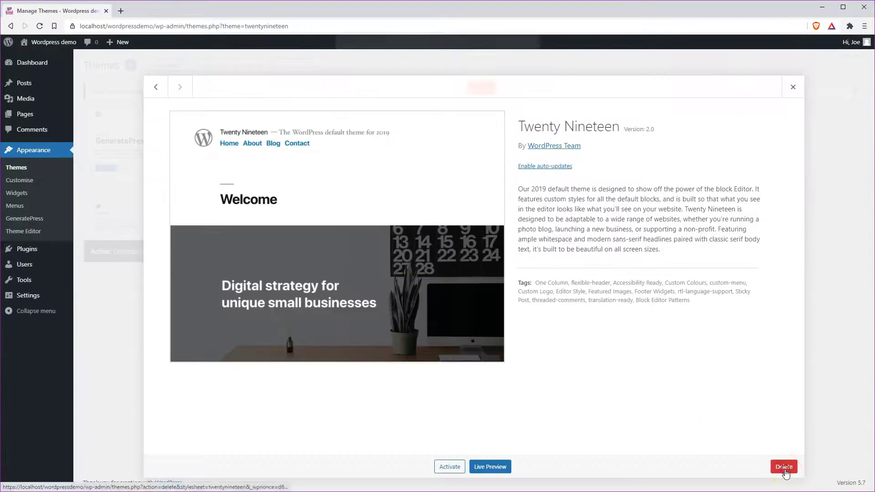
click(481, 94)
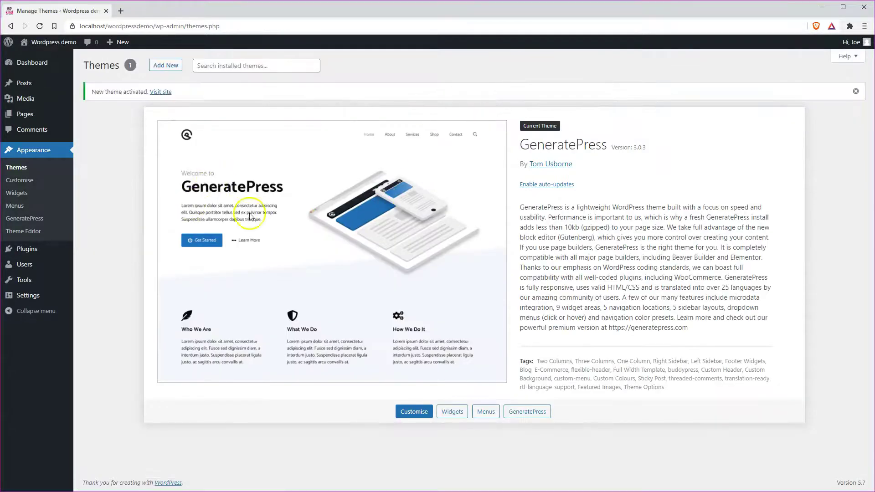
click(308, 307)
click(293, 282)
click(290, 278)
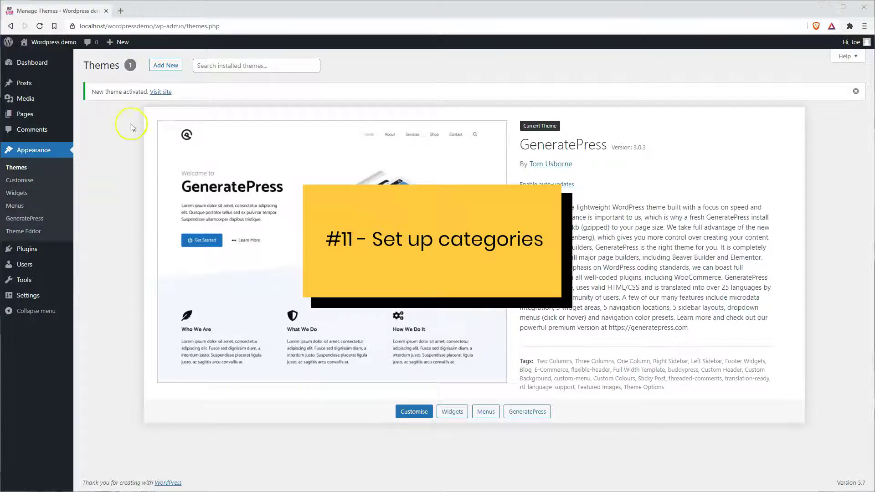
Add 'Cooking' and 'Health' as new post categories on the Categories page
mouse_move(21, 82)
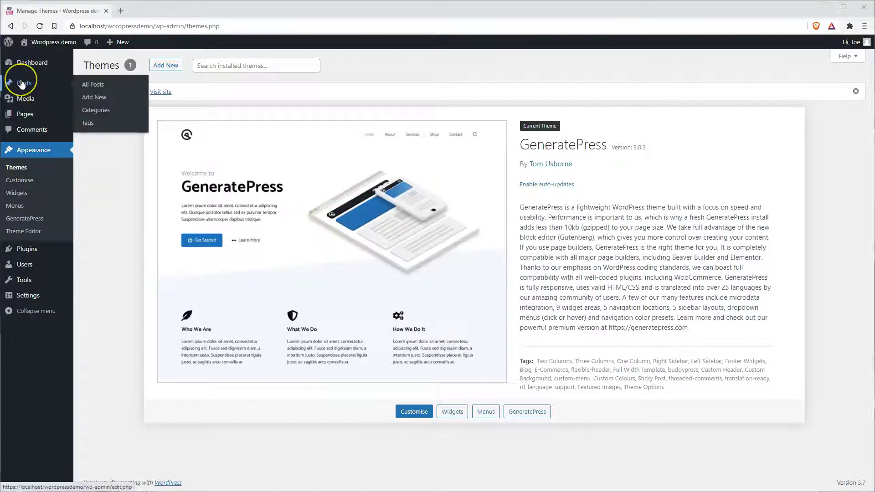
click(96, 110)
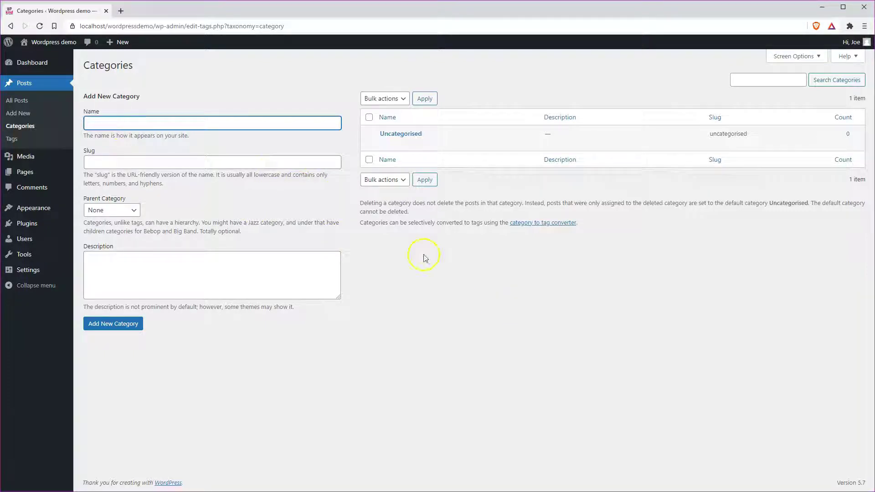
text(Cooking)
key(Return)
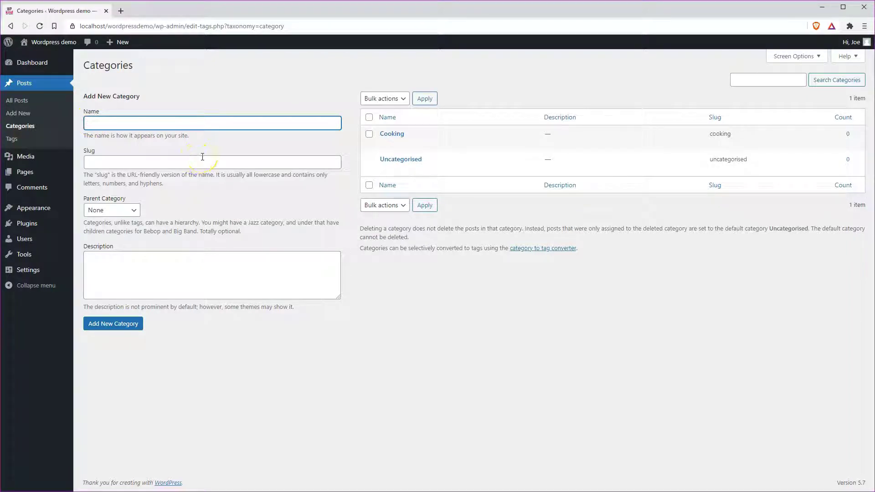
text(Health)
key(Return)
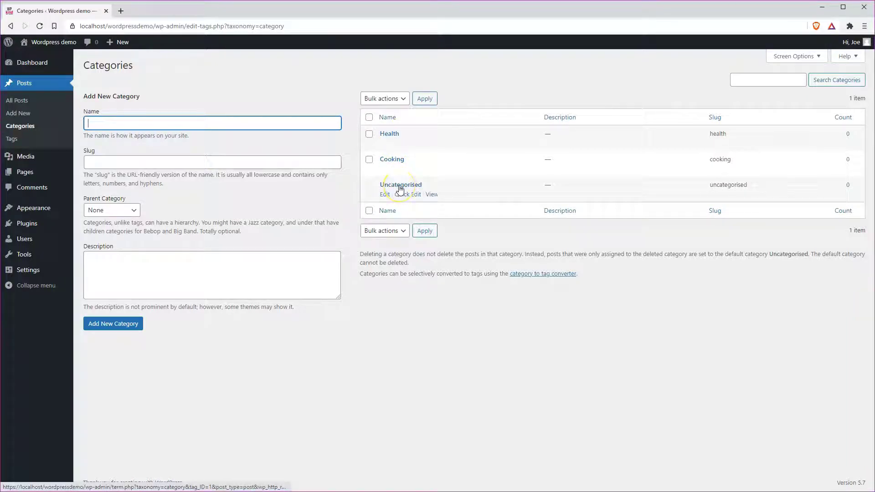
click(386, 195)
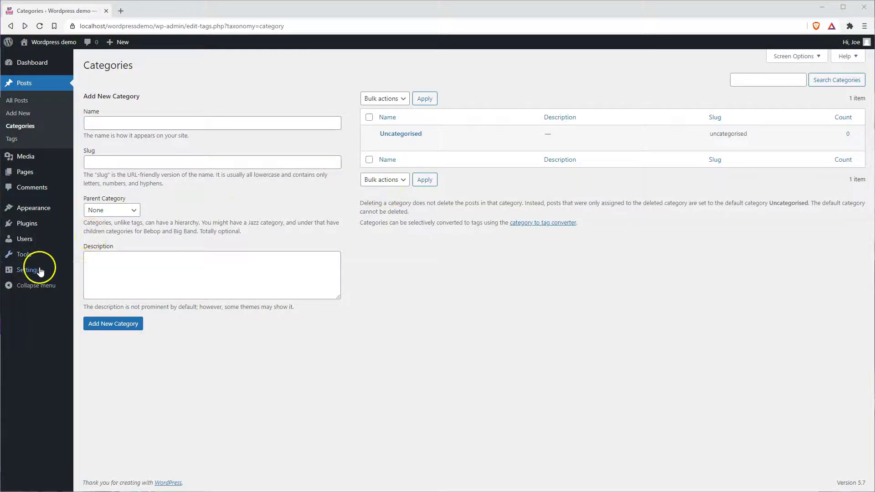
mouse_move(39, 269)
click(91, 285)
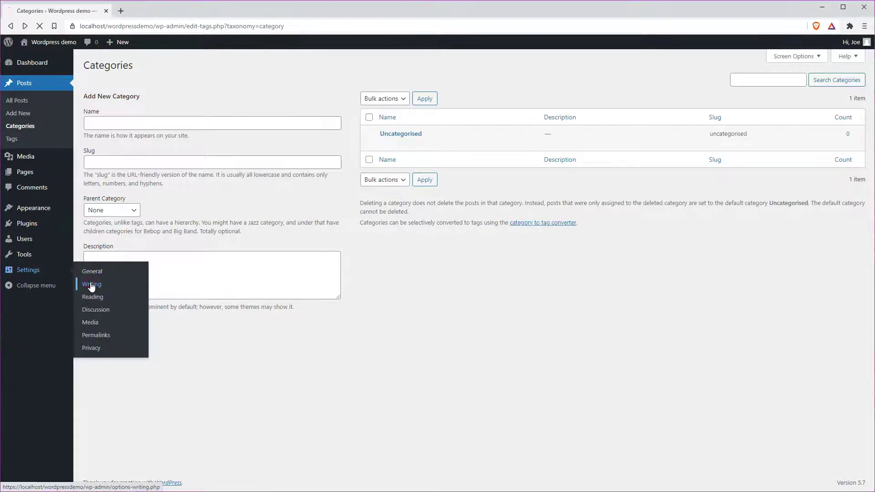
Set the Default Post Category to Cooking in Writing settings and save
click(223, 95)
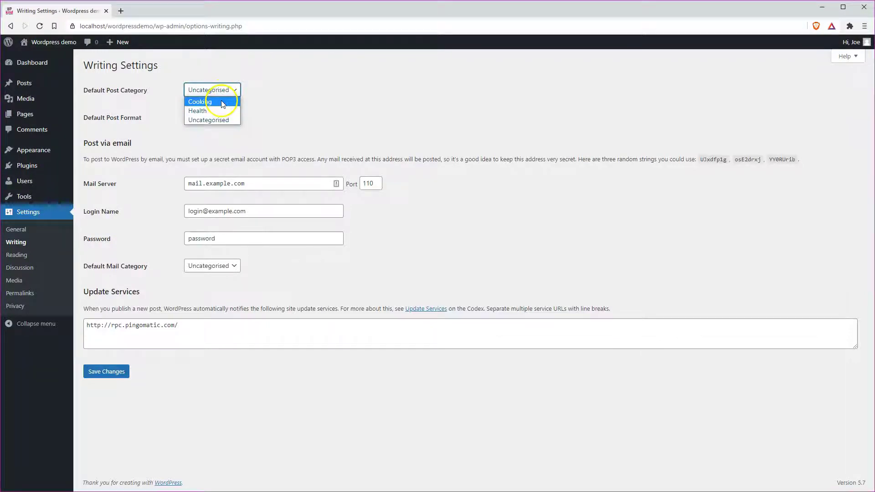
click(223, 104)
click(106, 371)
Delete the Uncategorised category from Posts > Categories and confirm
mouse_move(25, 83)
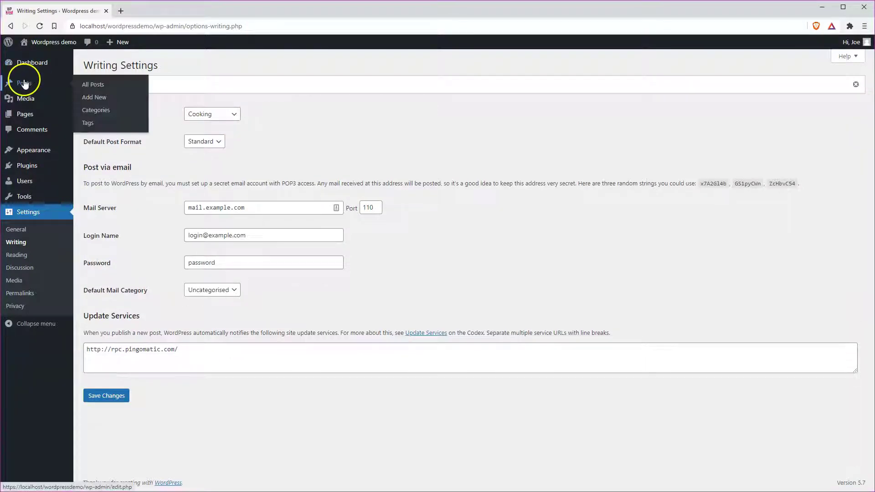
click(106, 110)
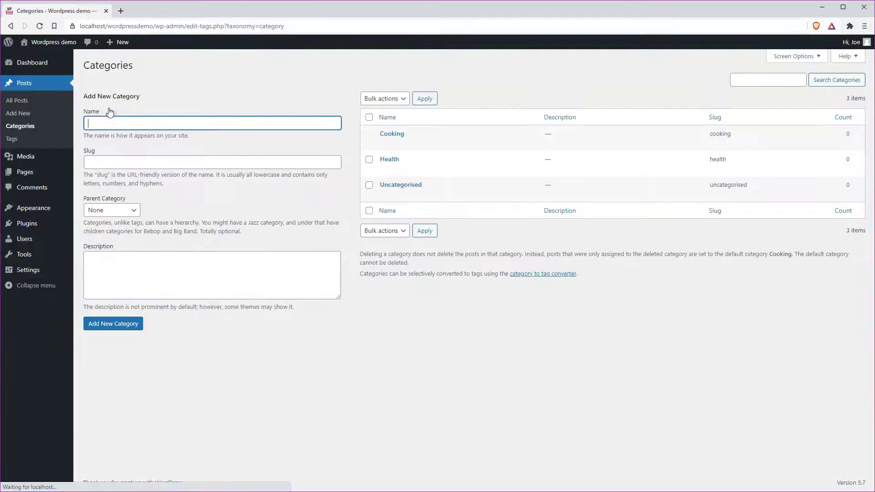
click(434, 195)
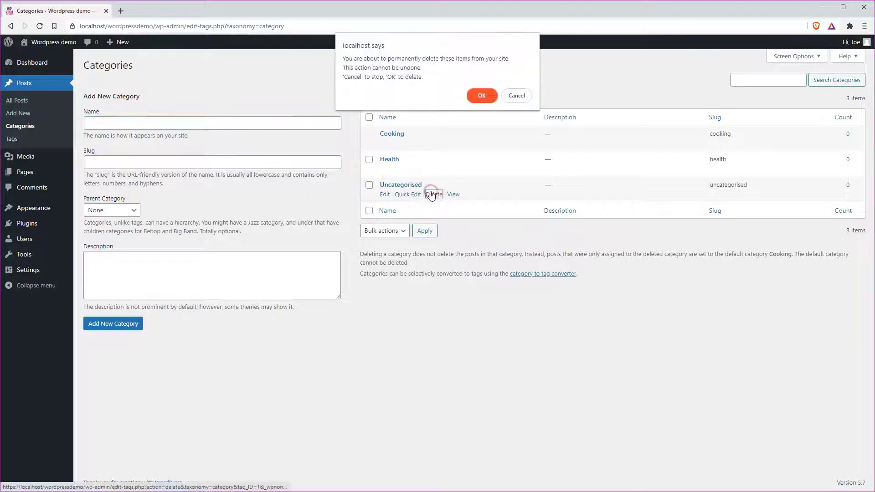
click(482, 96)
text(y)
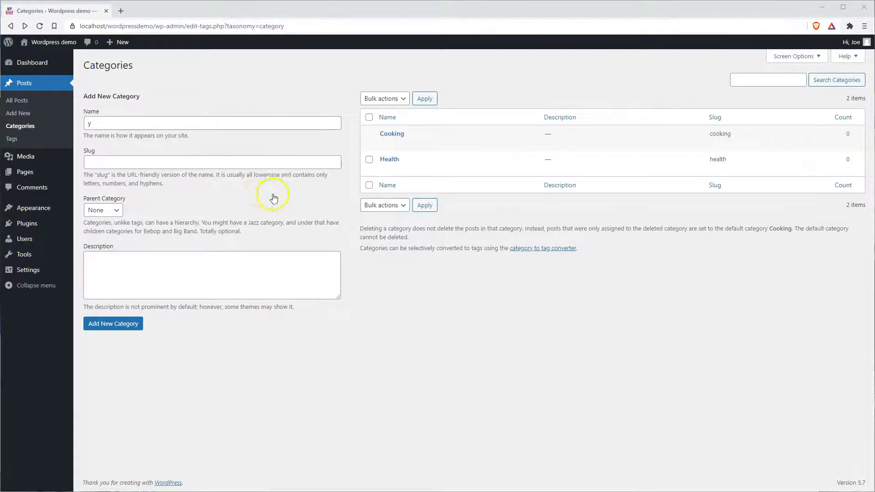
mouse_move(25, 213)
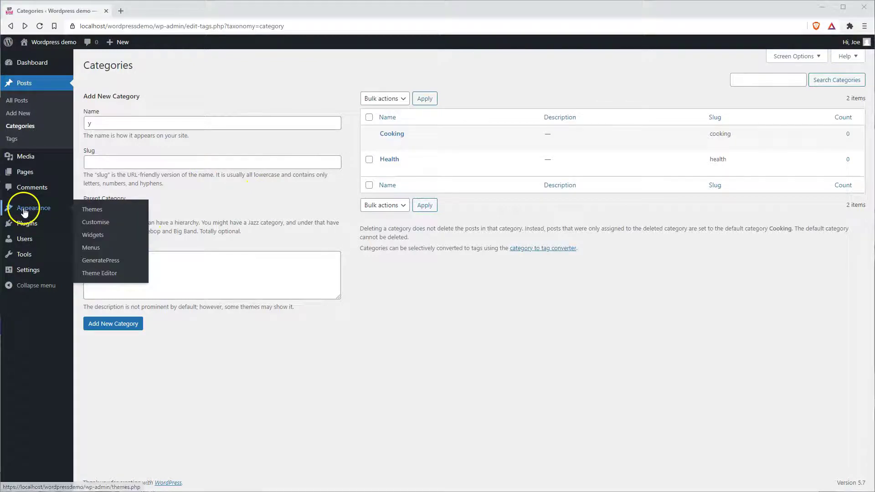
Upload the WPkind image as the site icon in Site Identity and publish the Customiser changes
click(95, 222)
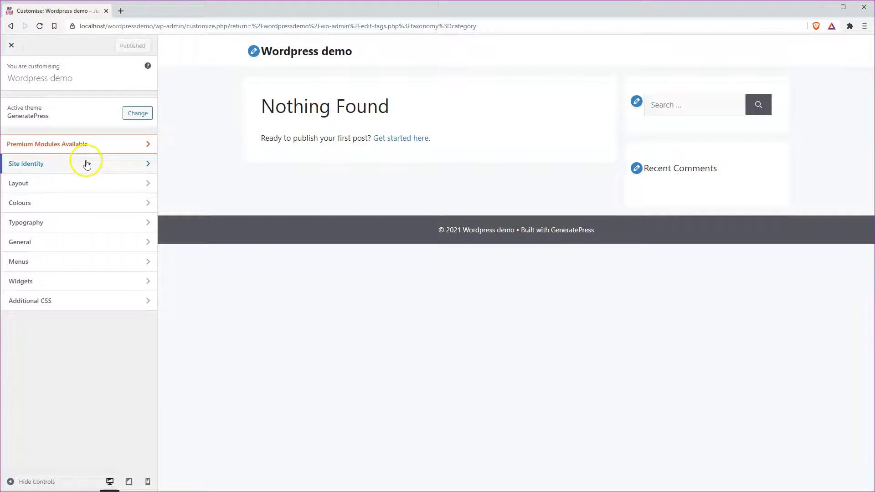
click(87, 163)
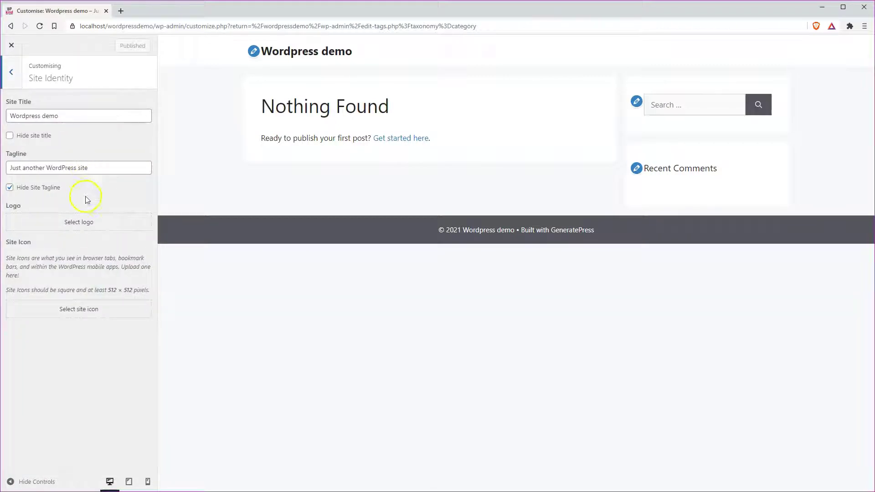
click(86, 313)
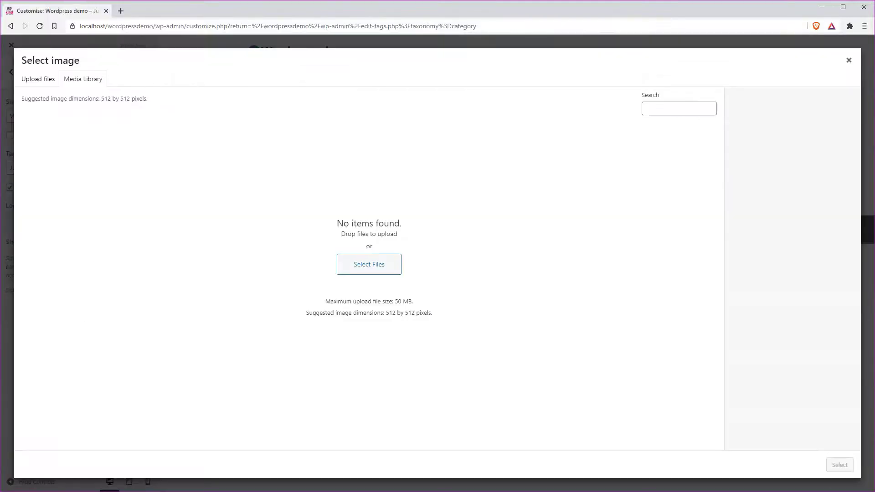
drag(1, 319, 359, 264)
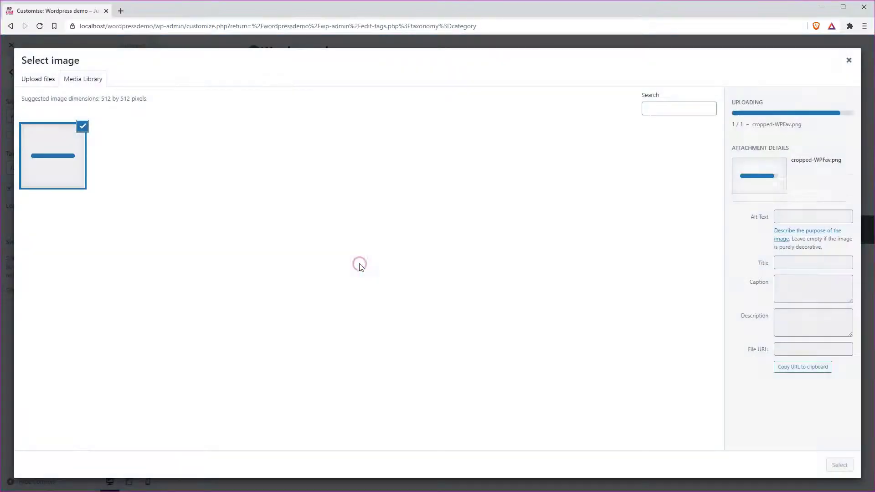
click(840, 464)
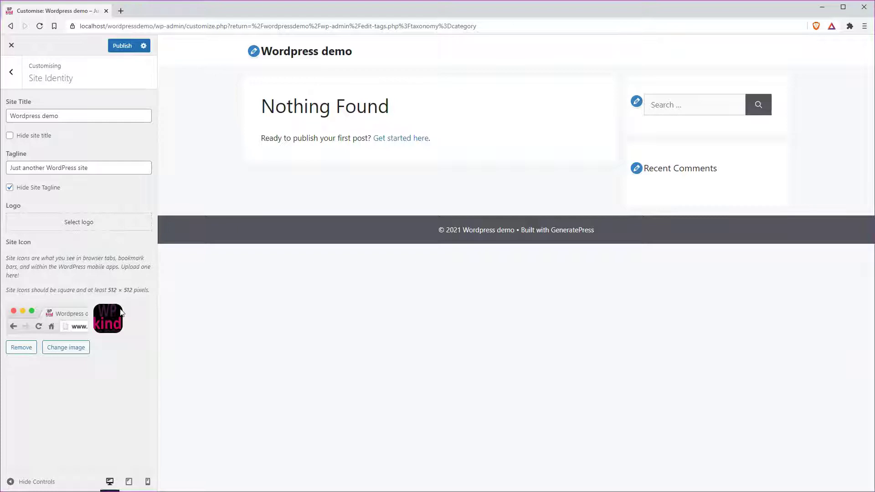
click(119, 316)
click(127, 46)
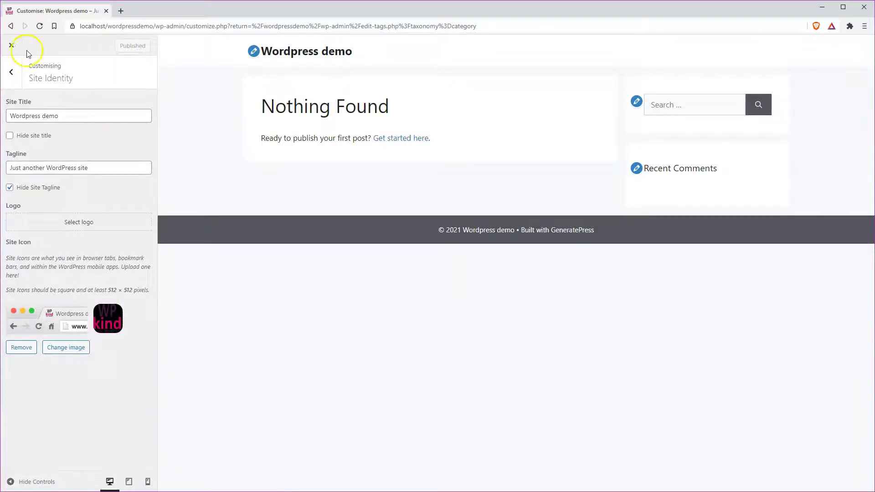
click(11, 45)
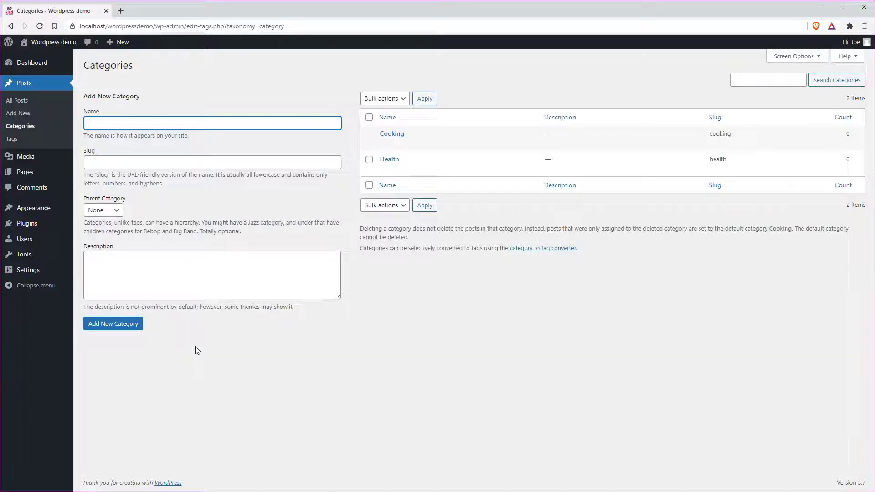
Go to Settings > Discussion to view the comment settings
mouse_move(27, 272)
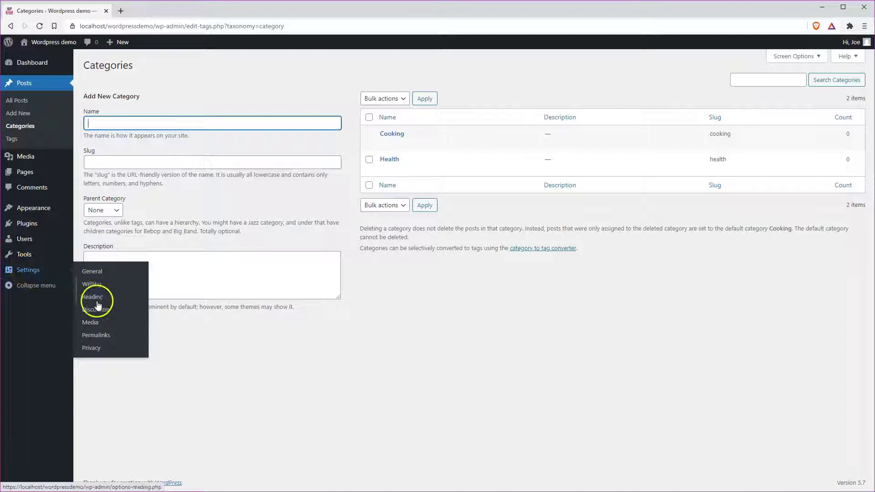
click(96, 310)
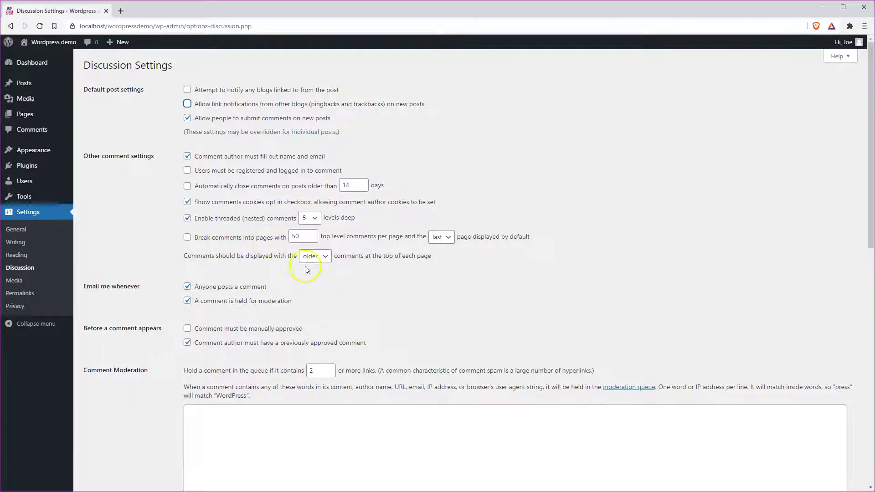
Turn on 'Comment must be manually approved' and save the Discussion Settings
scroll(310, 269, down, 1)
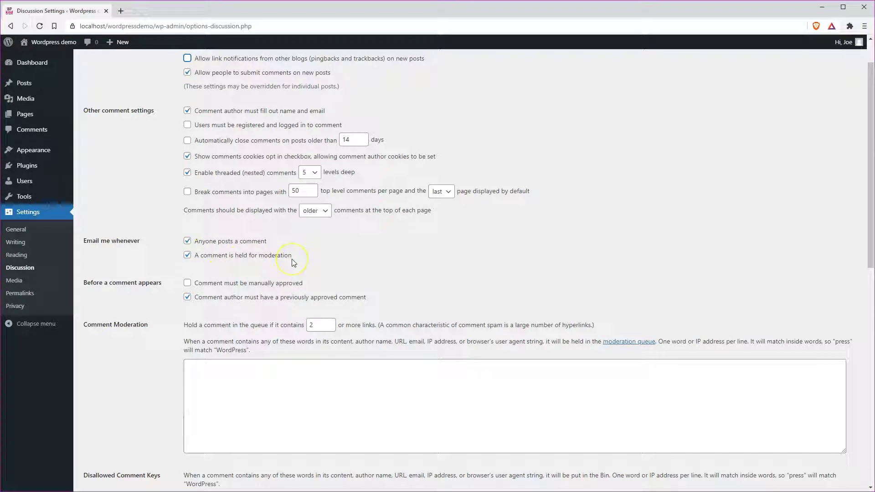
click(186, 283)
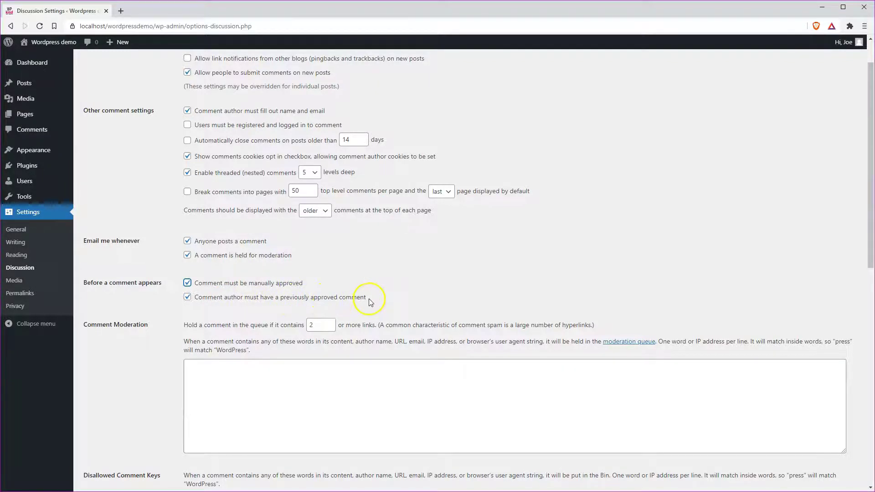
scroll(248, 307, down, 10)
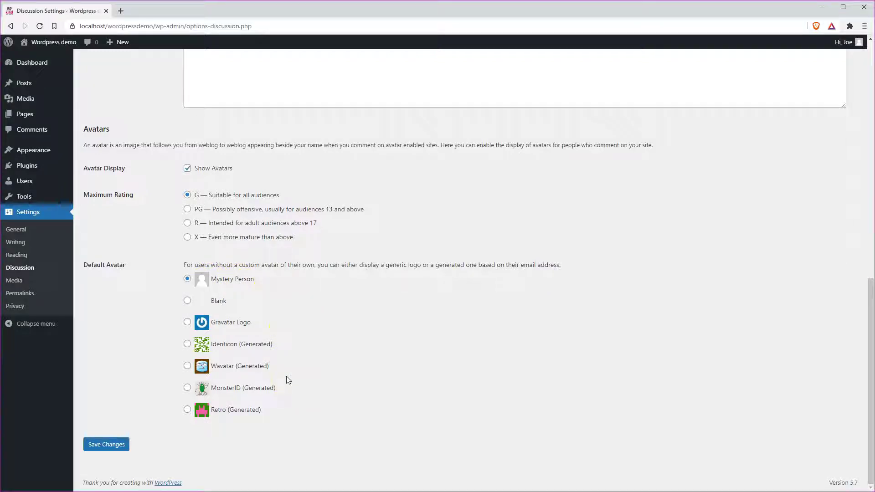
click(98, 447)
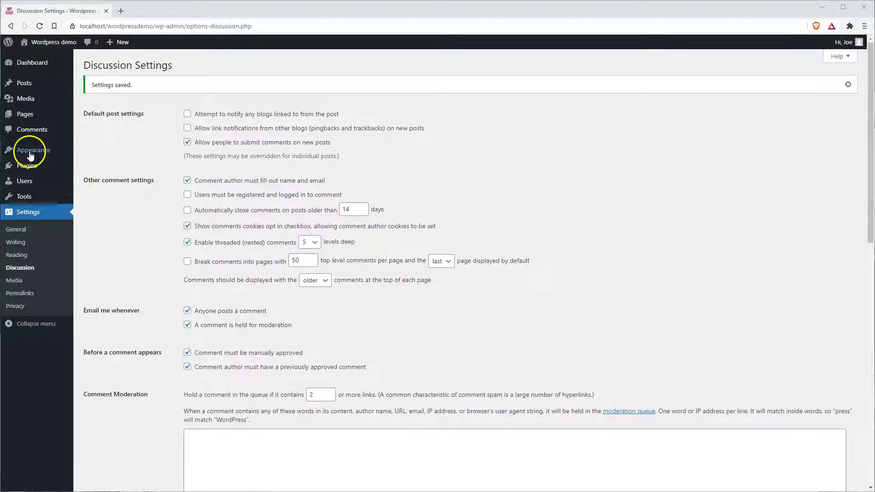
Create a new menu named Main under Appearance > Menus
mouse_move(29, 150)
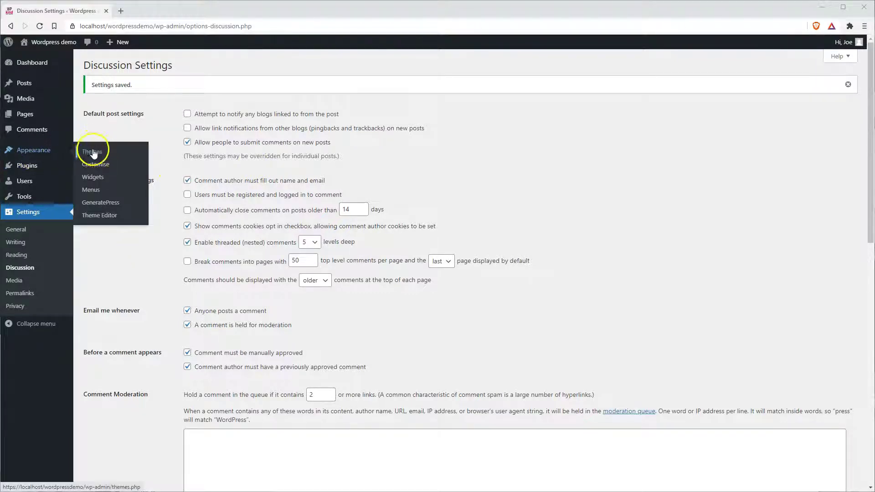
click(92, 190)
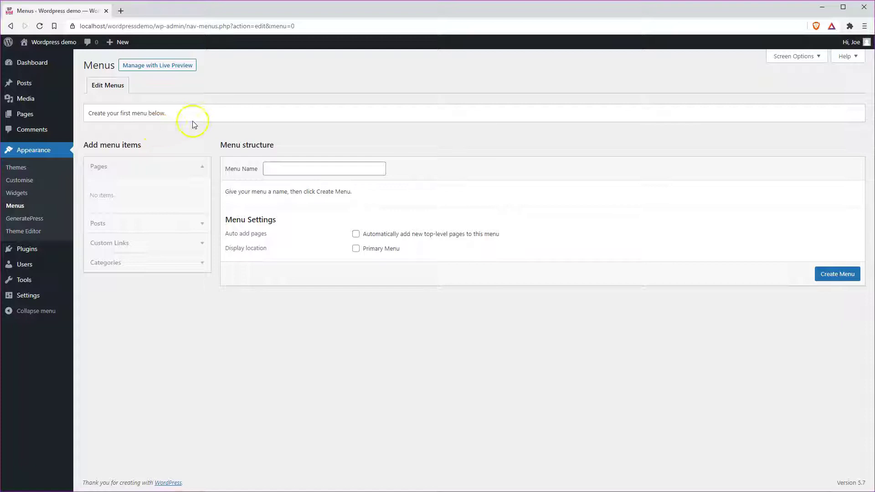
click(273, 170)
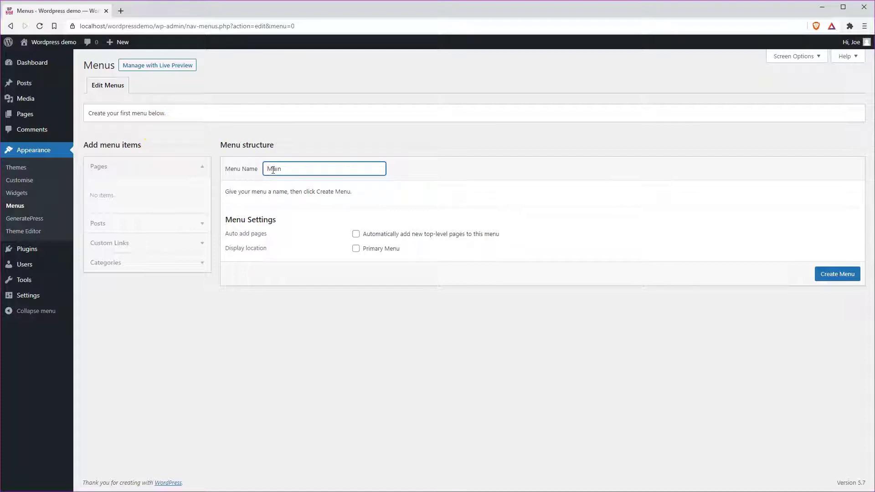
click(840, 275)
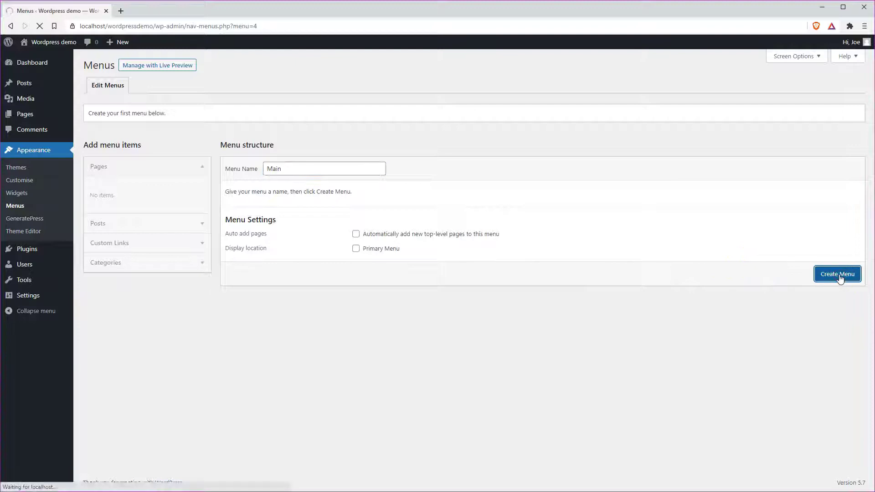
Add the Cooking and Health categories, order Health after Cooking, and save the menu
click(145, 260)
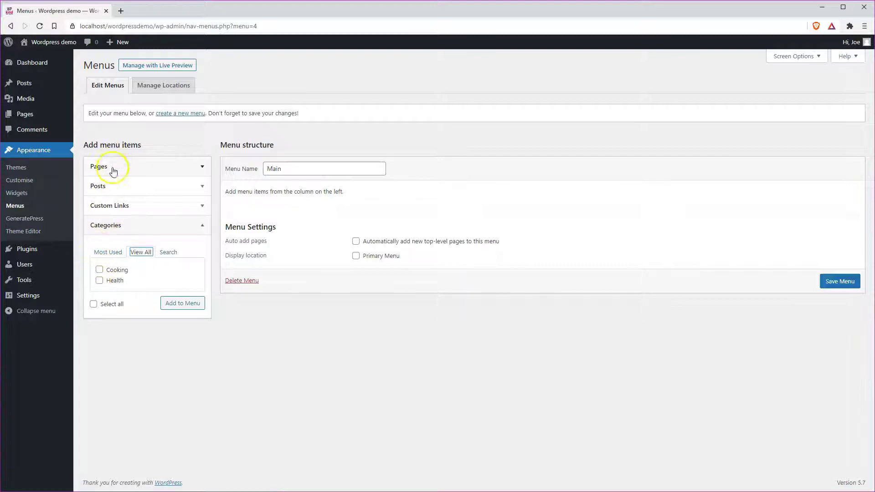
click(99, 270)
click(99, 281)
click(175, 302)
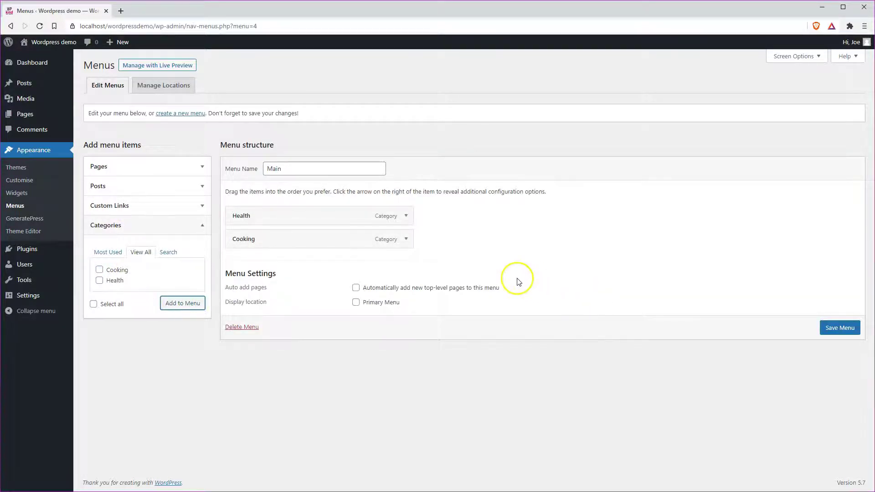
drag(284, 215, 294, 240)
click(841, 328)
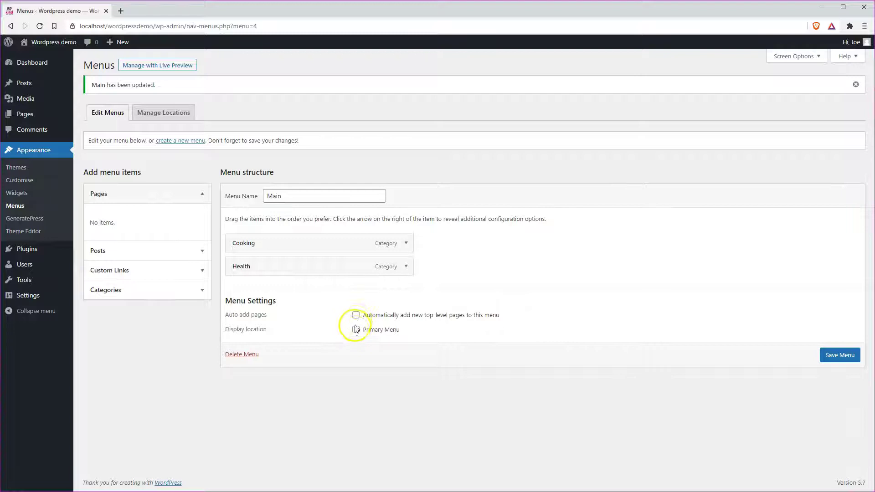
Assign Main to the Primary Menu location, save, and view the live site
click(356, 331)
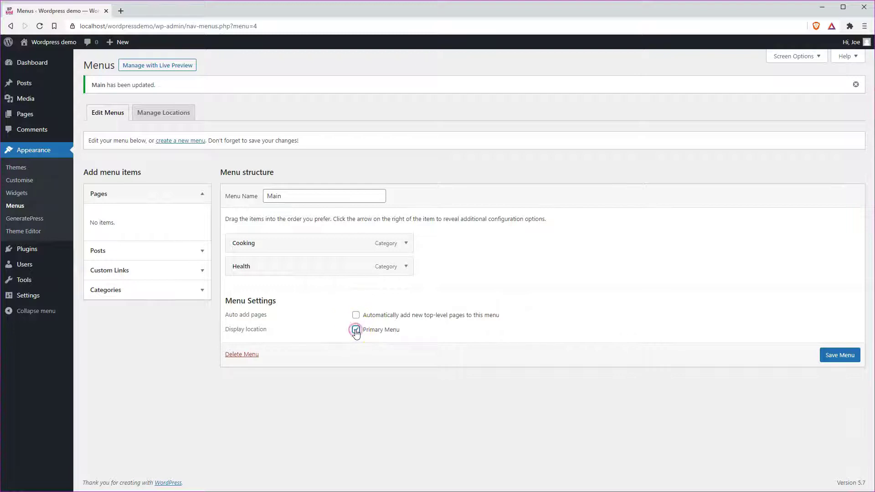
click(833, 358)
click(55, 43)
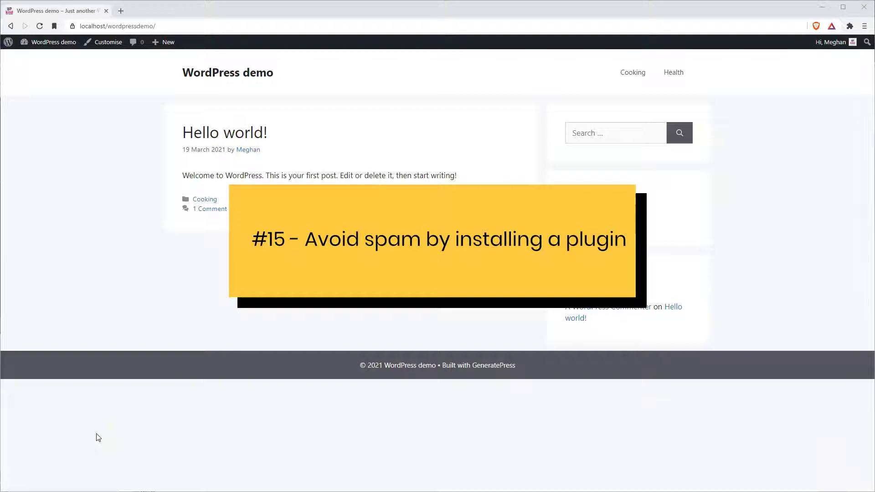
Delete the Akismet Anti-Spam plugin, then go to the Add New plugins page
click(53, 47)
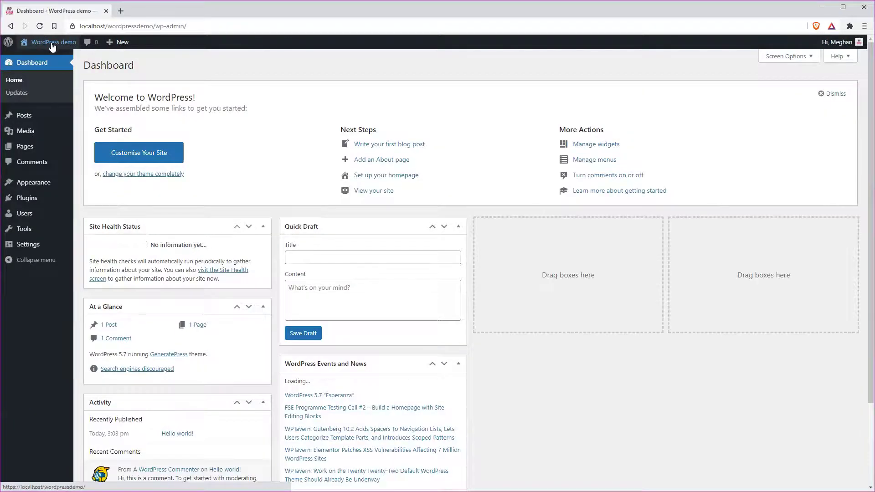
click(33, 205)
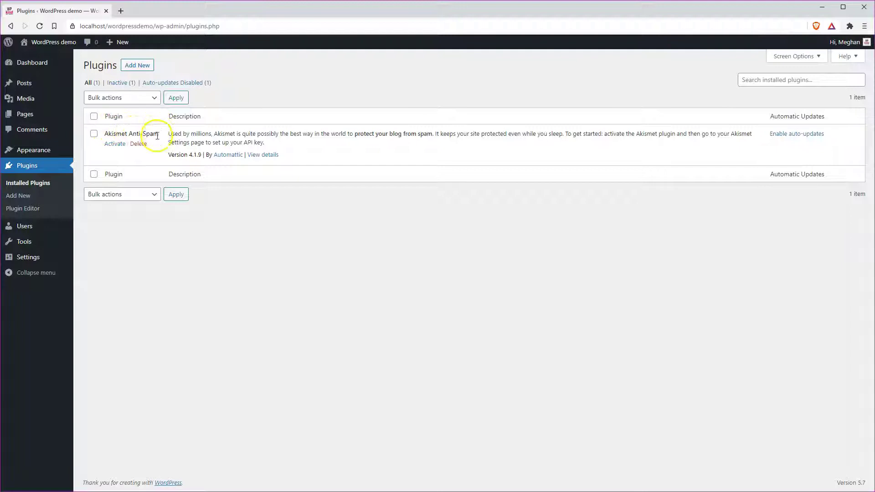
click(138, 145)
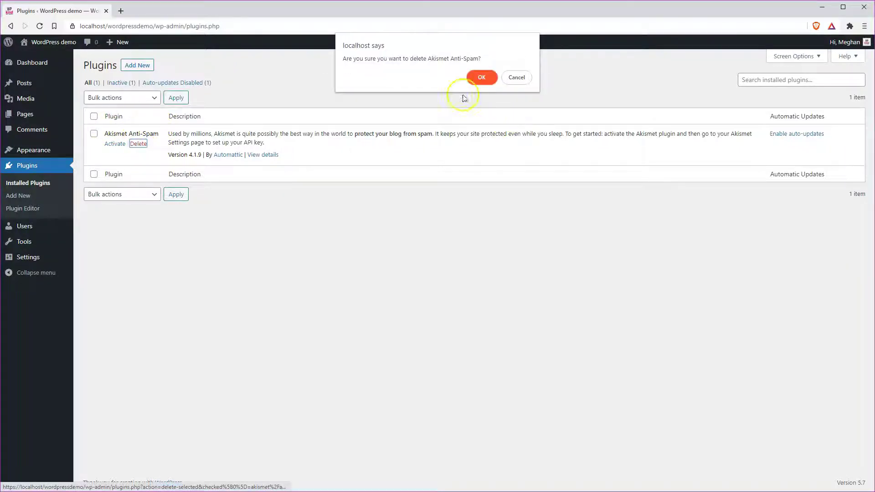
click(481, 79)
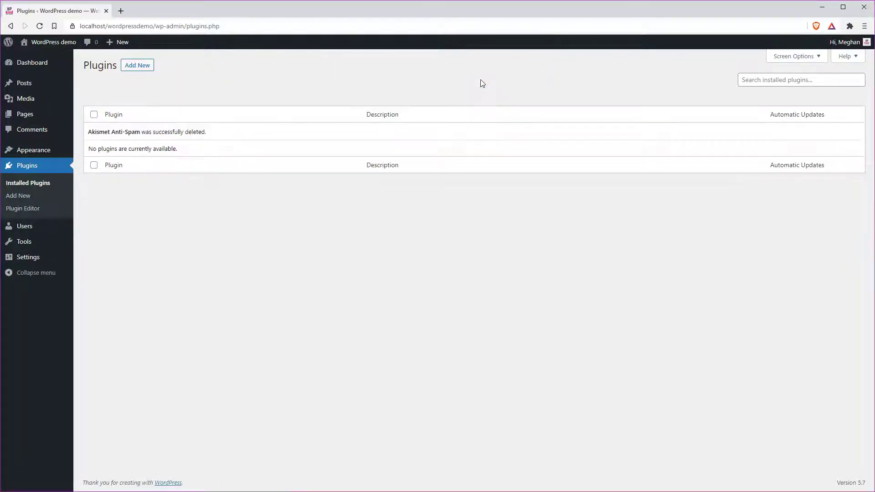
click(137, 67)
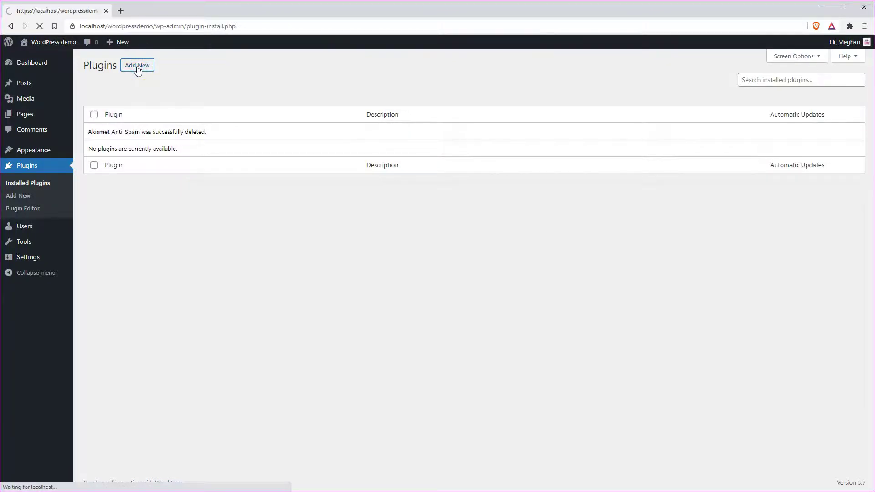
Search for cleantalk, then install and activate Spam protection, AntiSpam, FireWall by CleanTalk
click(769, 91)
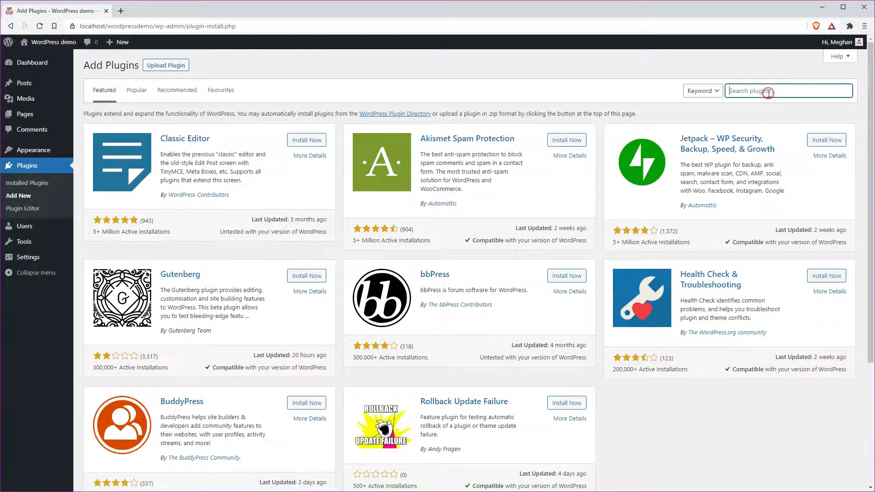
text(cleantalk)
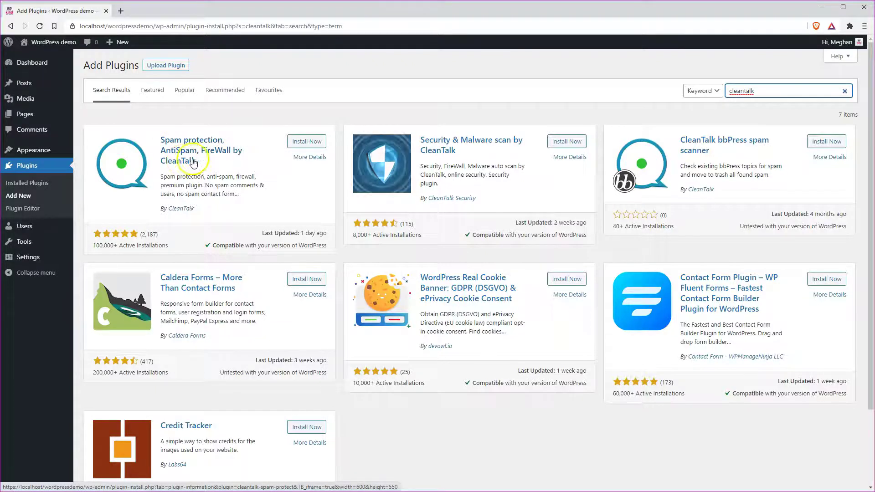
click(306, 142)
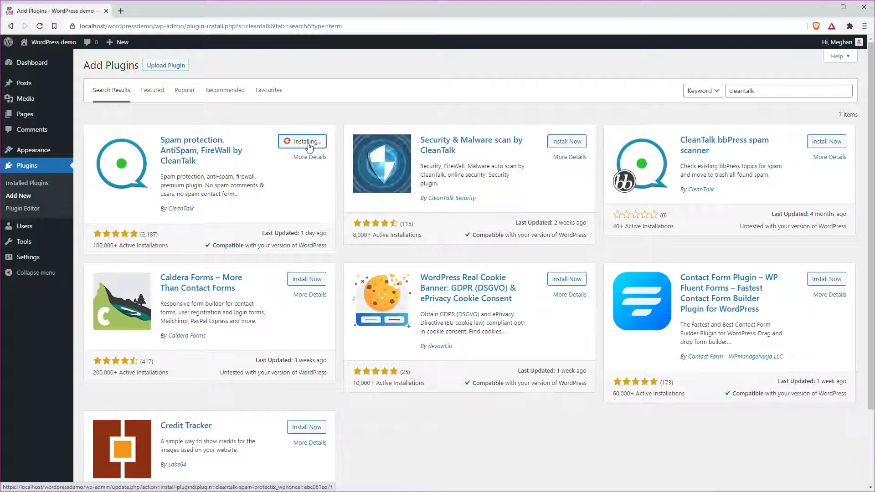
click(309, 142)
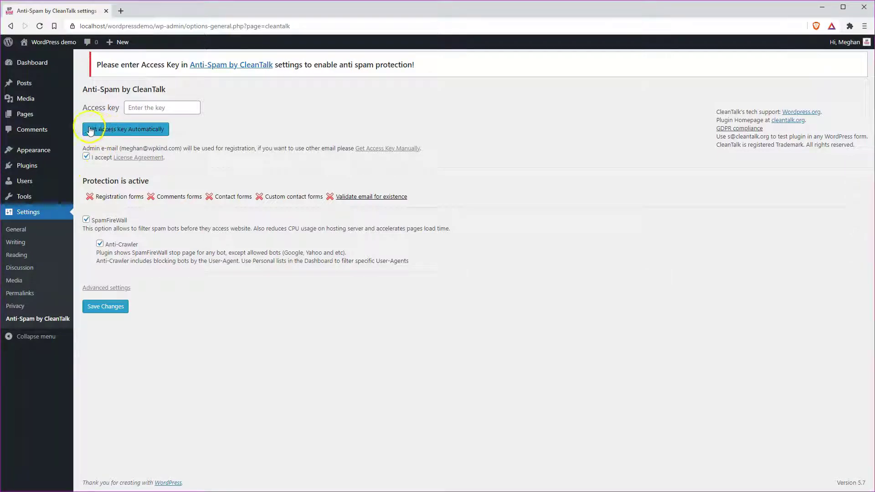
Request the CleanTalk access key automatically and save the Anti-Spam by CleanTalk settings
click(121, 130)
click(110, 307)
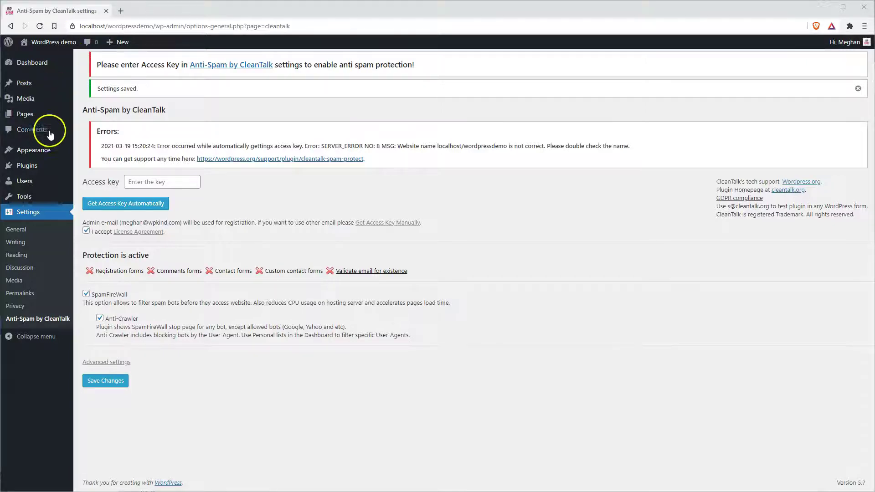
Search 'header footer', install and activate Header Footer Code Manager, and open its Snippets list
mouse_move(33, 166)
click(95, 180)
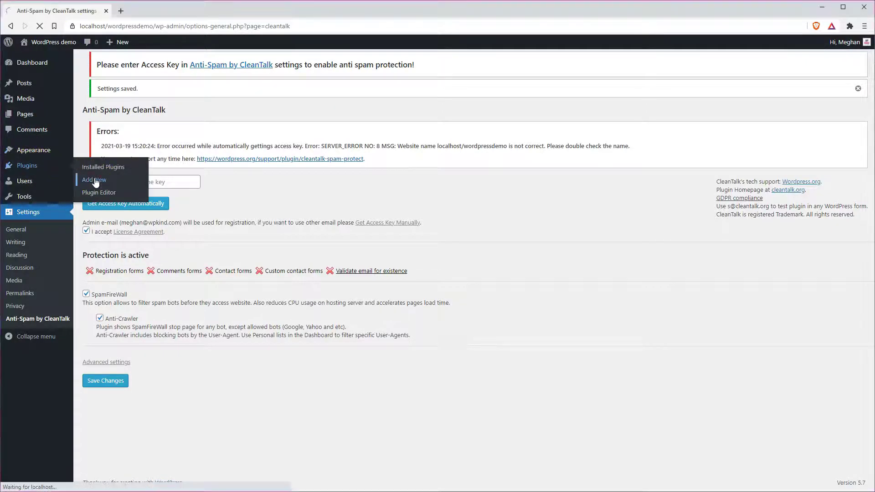
click(750, 127)
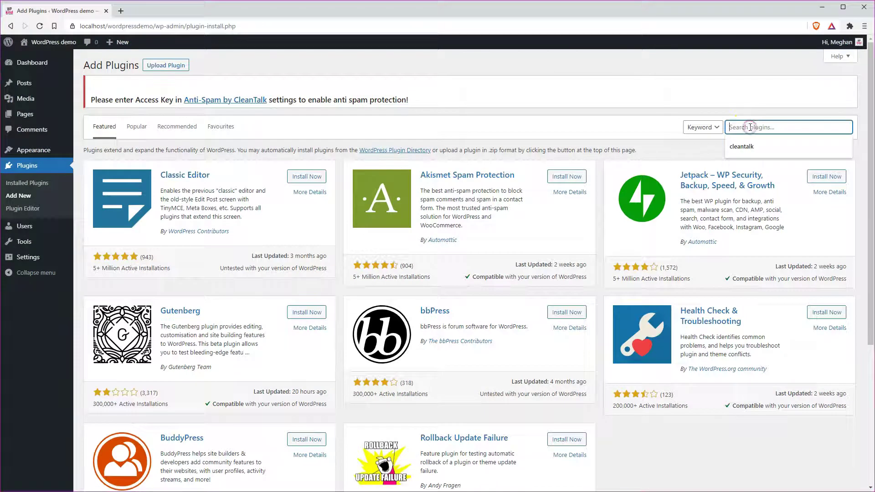
text(header footer)
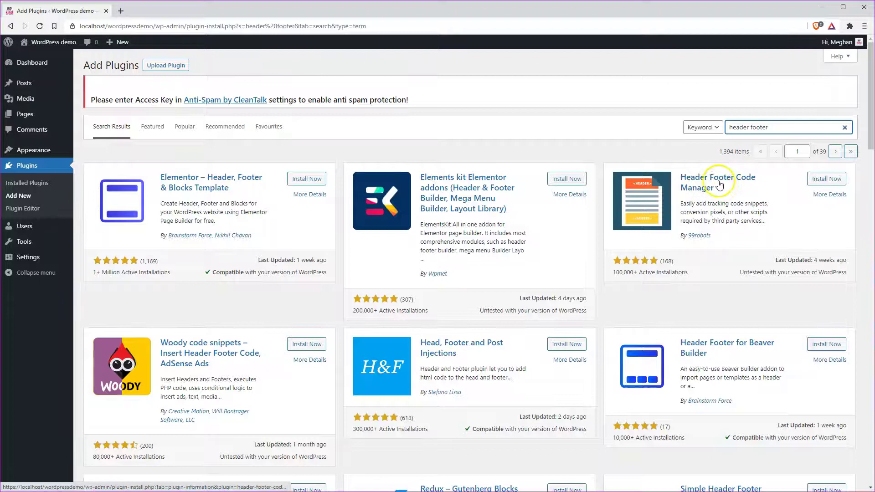
click(823, 184)
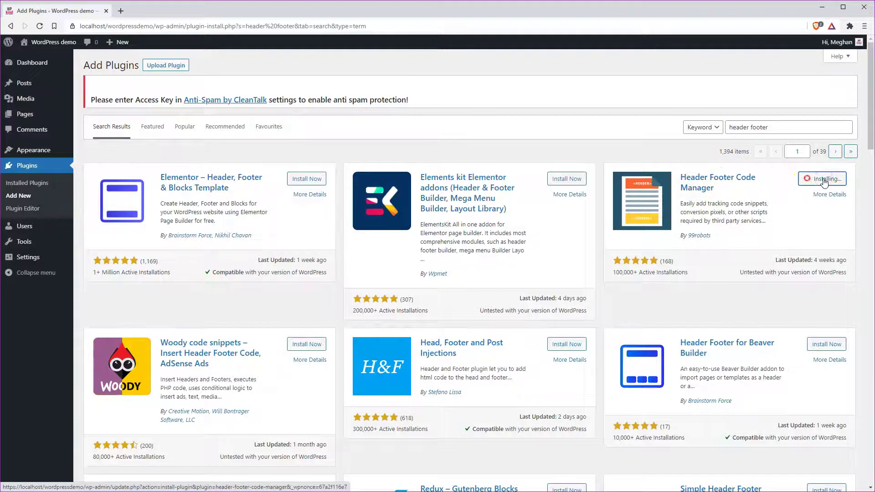
click(824, 181)
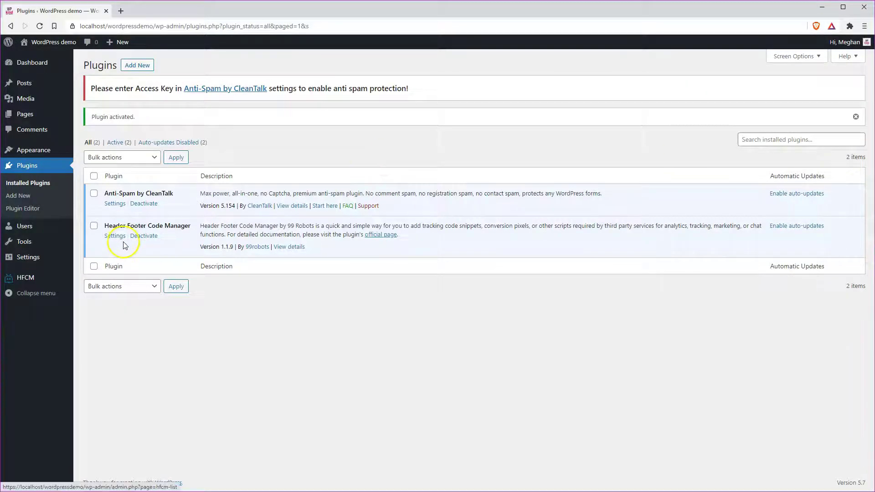
click(115, 235)
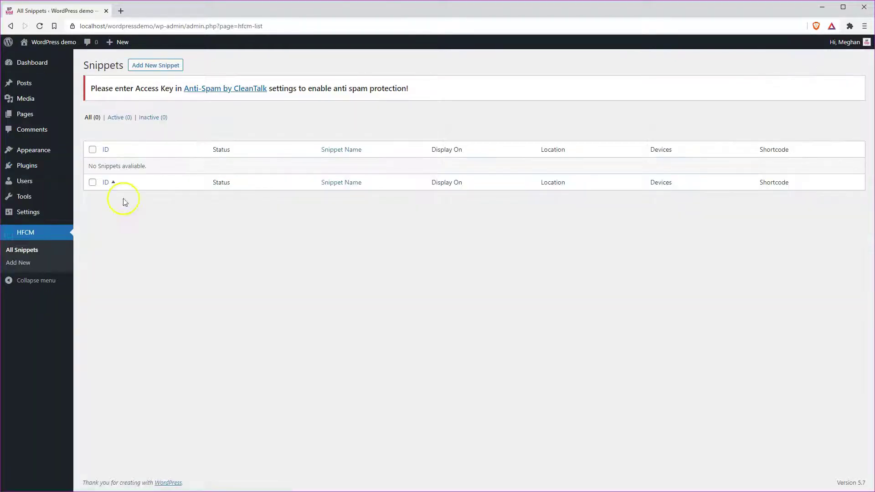
Start a new snippet named 'Google analytics' with Site Wide display in the Header
click(152, 66)
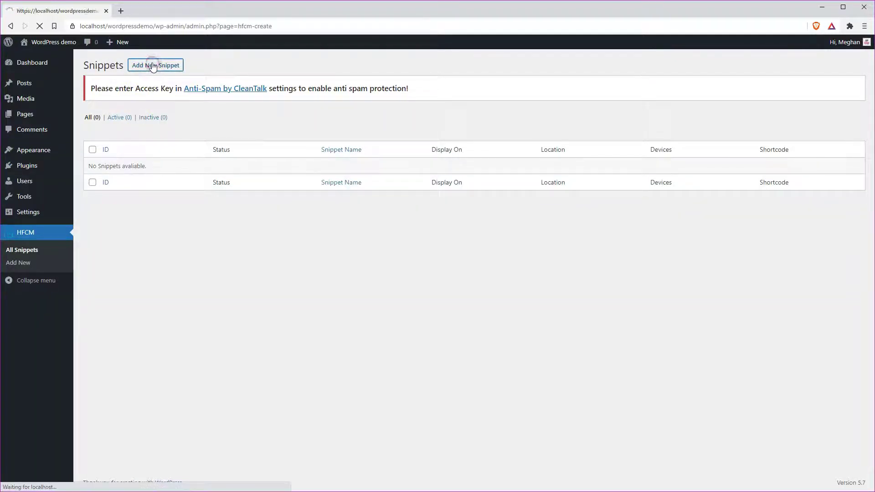
click(241, 123)
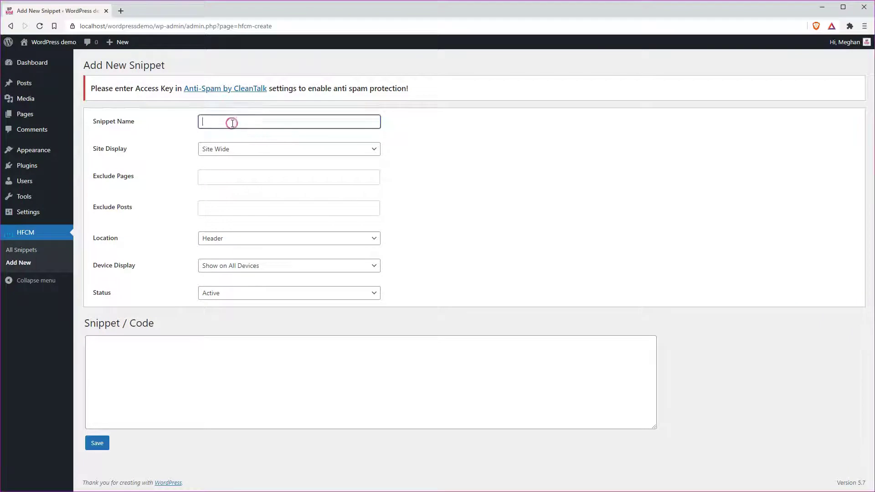
text(Google analytics)
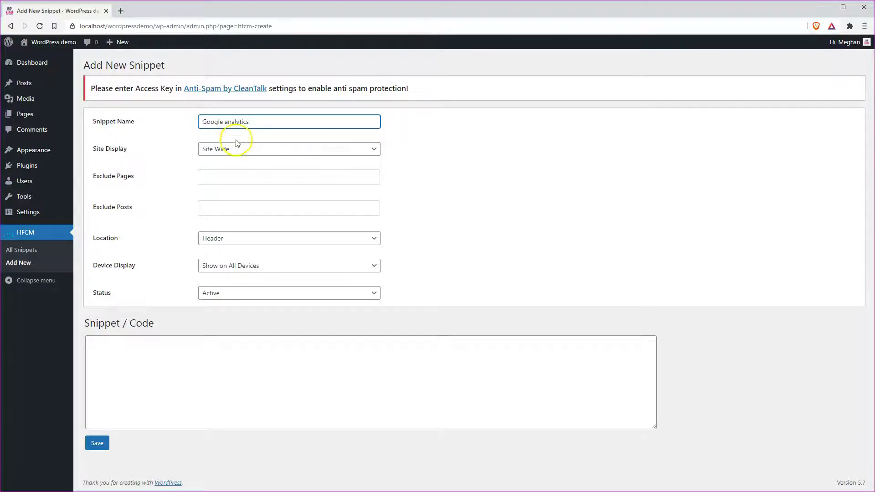
click(239, 153)
click(239, 153)
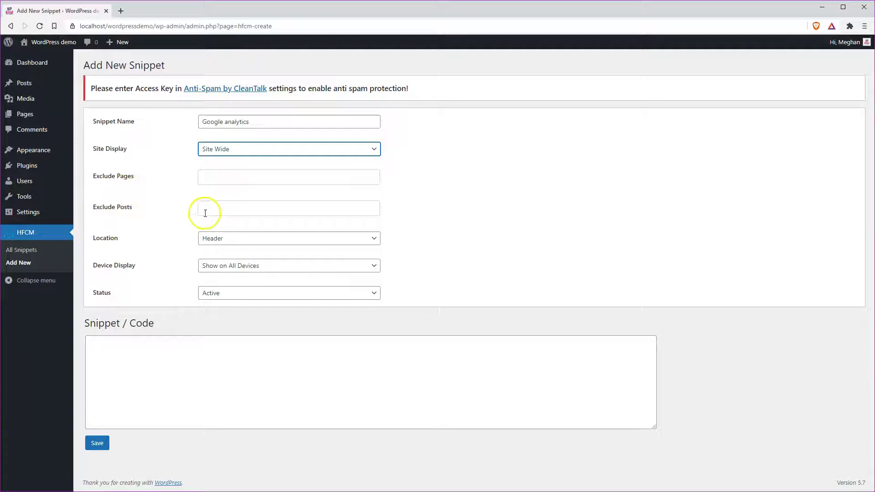
click(232, 242)
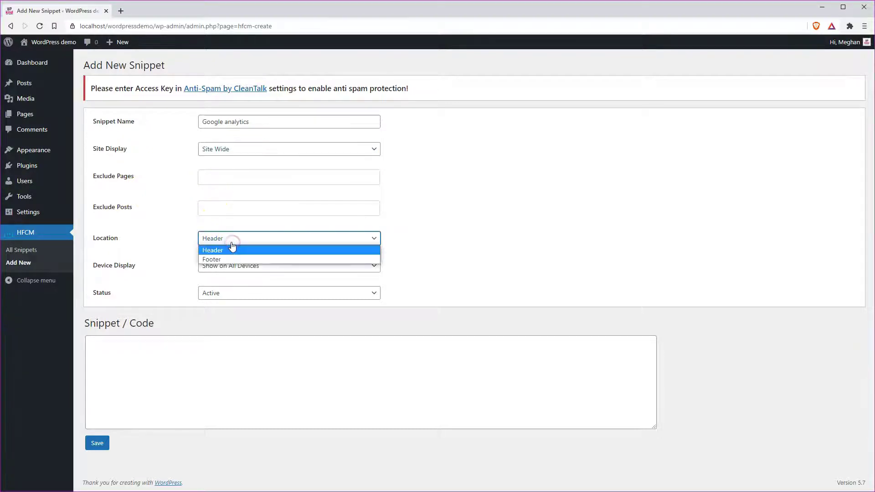
click(231, 242)
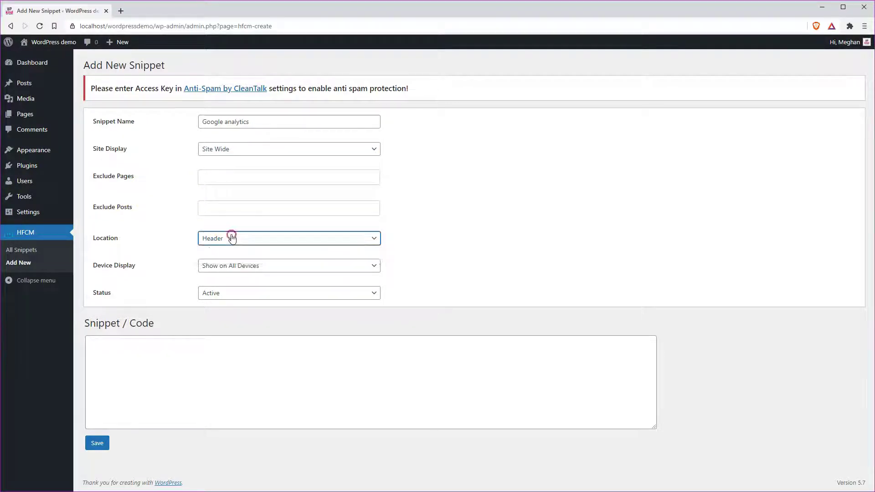
Paste the Google Analytics gtag code into the snippet and save it
click(210, 351)
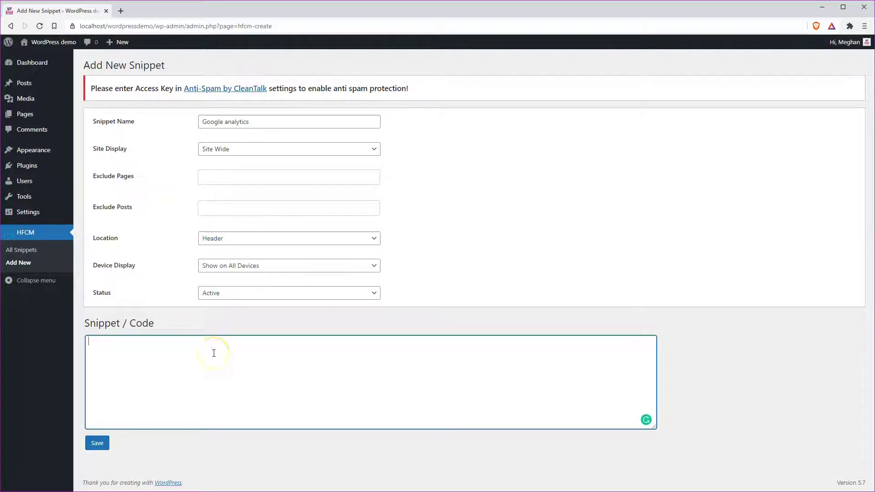
click(105, 355)
text(<!-- Global site tag (gtag.js) - Google Analytics --> <script async src="https://www.googletagmanager.com/gtag/js?id=UA-29788365-4"></script> <script>   window.dataLayer = window.dataLayer || [];   function gtag(){dataLayer.push(arguments);}   gtag('js', new Date());    gtag('config', 'UA-29788365-4'); </script>)
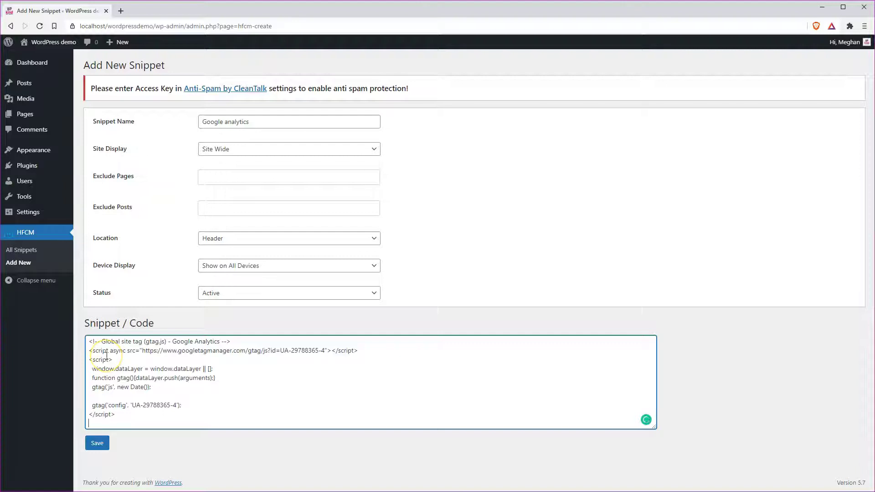
click(97, 443)
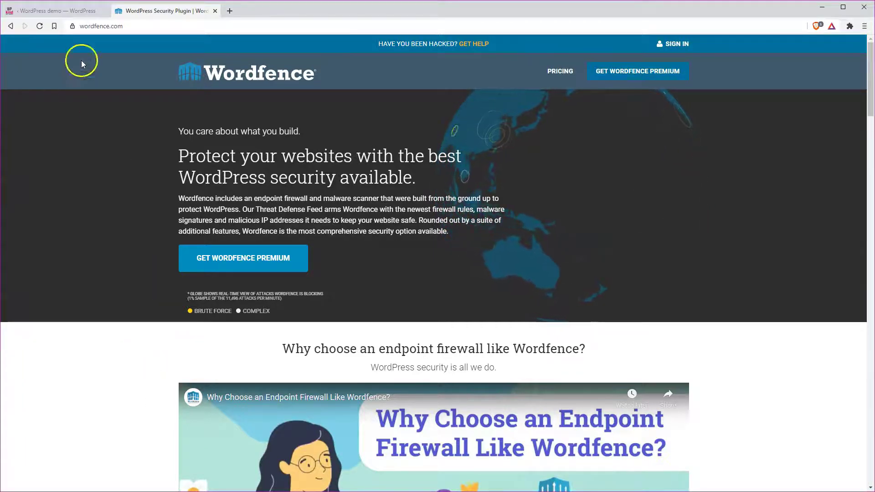
Return to the WordPress admin tab and search Add Plugins for 'cleantalk'
click(62, 17)
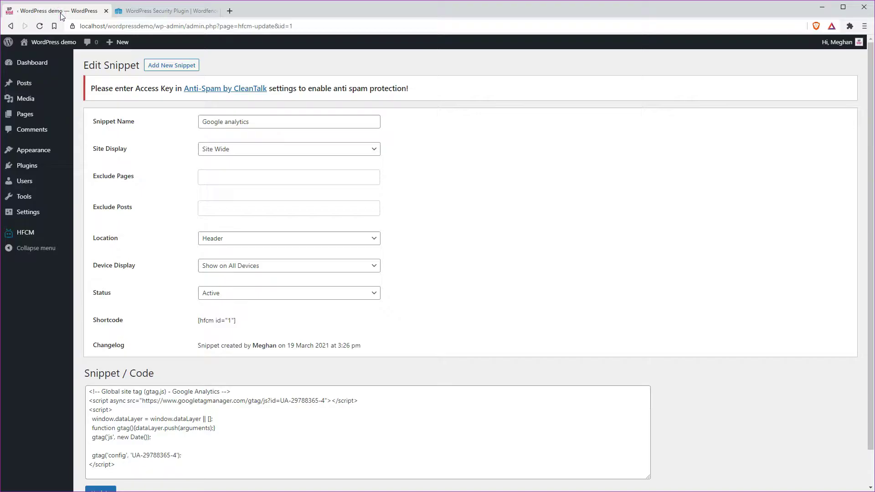
mouse_move(28, 167)
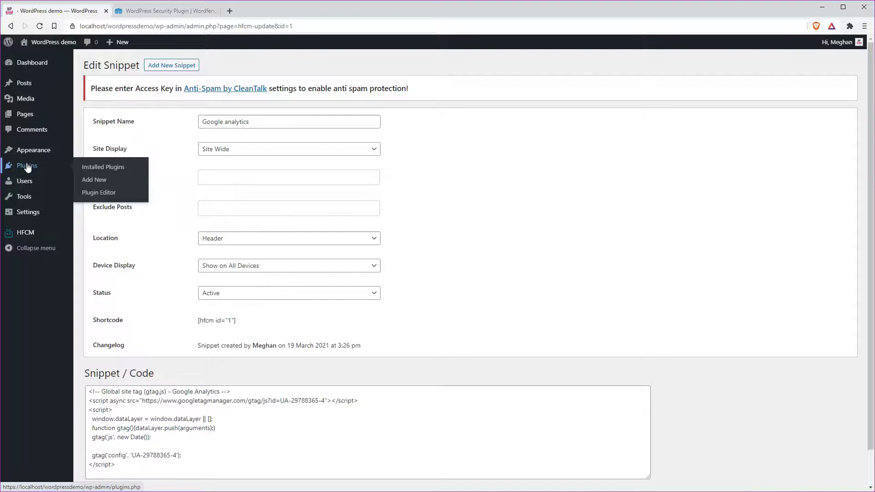
click(89, 179)
click(764, 127)
text(cleantalk)
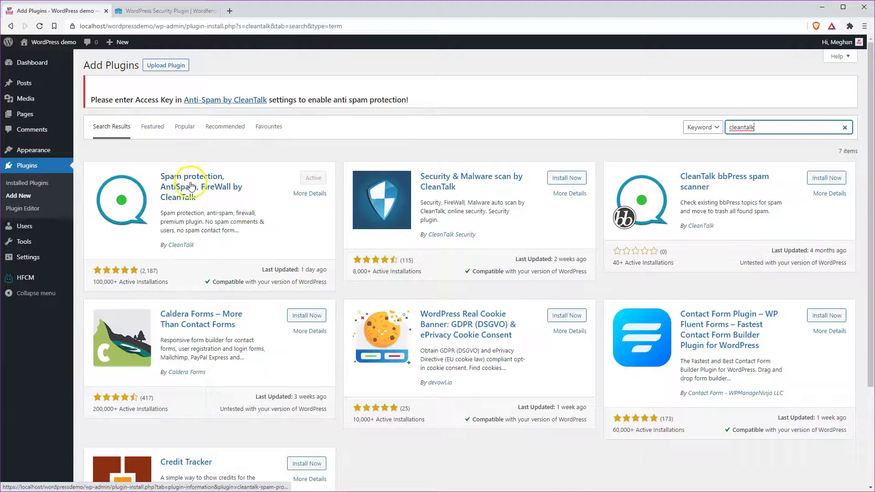
Install and activate Security & Malware scan by CleanTalk, briefly checking the Wordfence tab
click(566, 178)
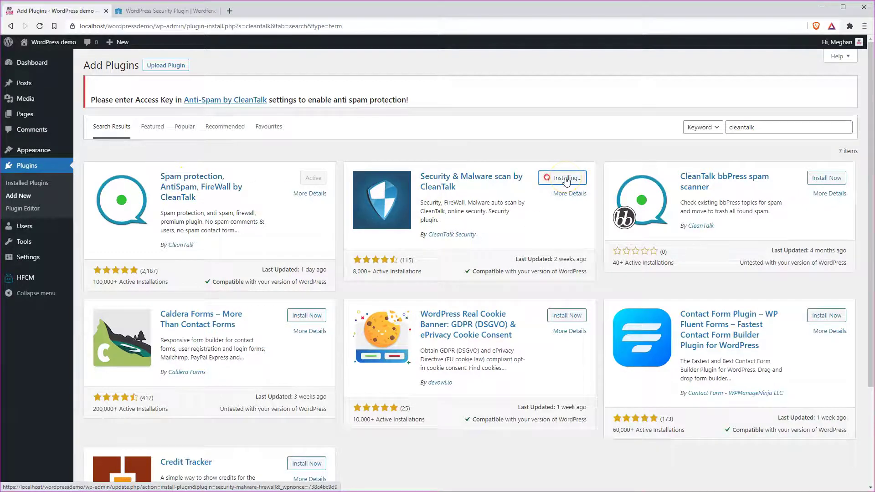
click(566, 180)
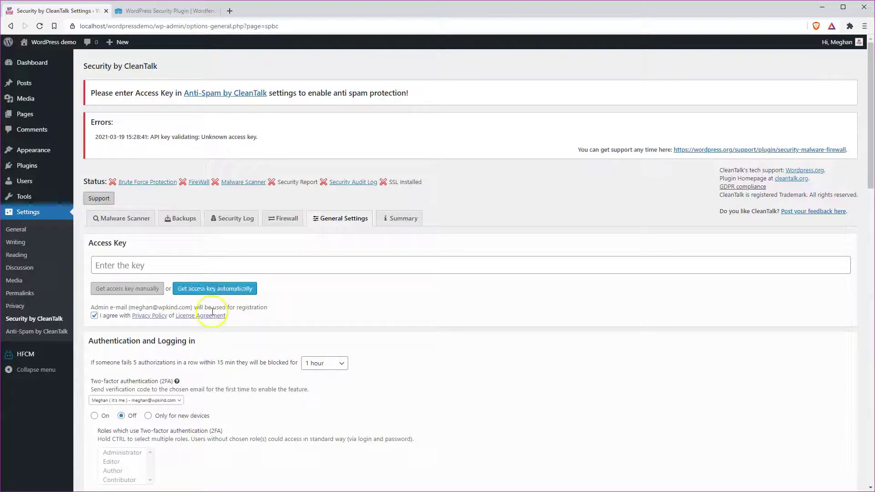
click(191, 15)
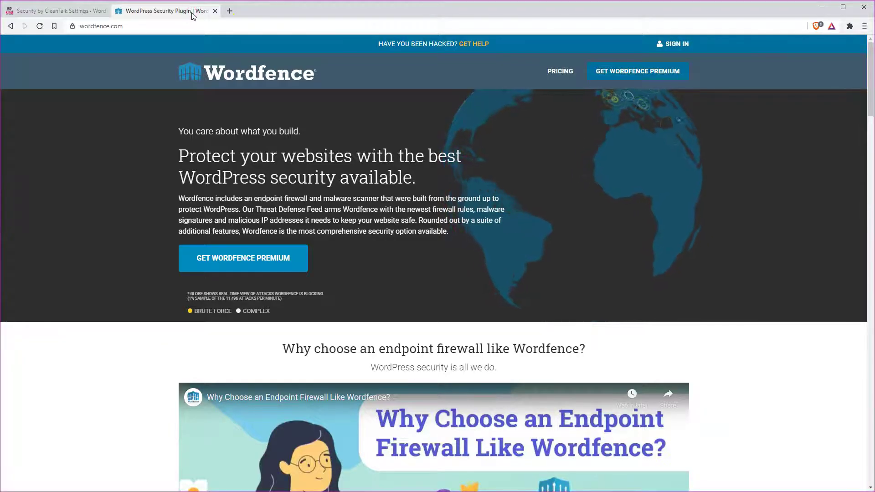
click(65, 13)
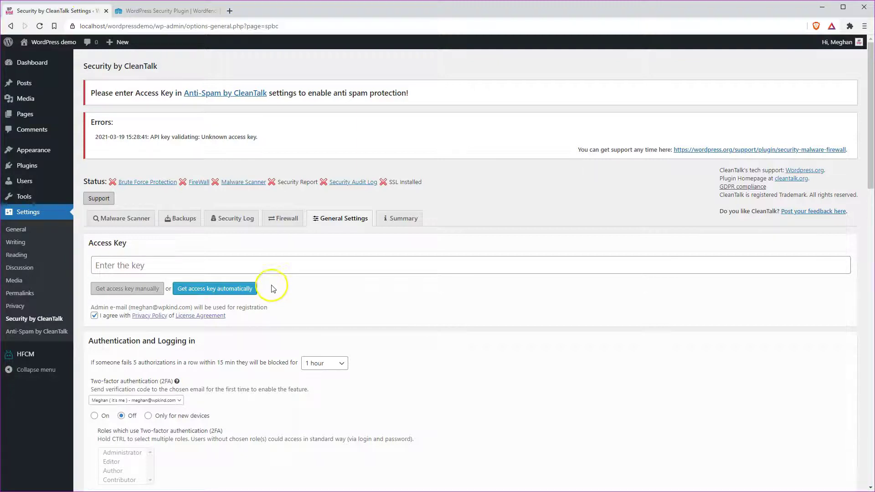
Search the Add Plugins directory for 'wordfence'
mouse_move(28, 171)
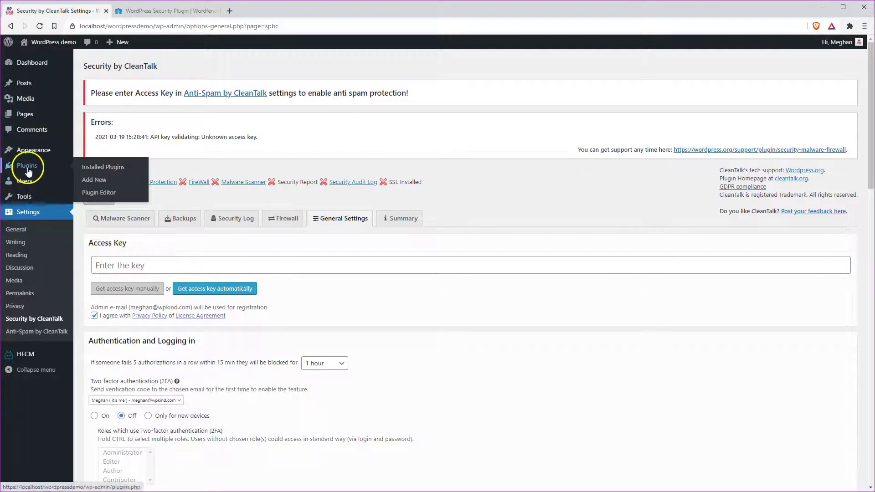
click(94, 179)
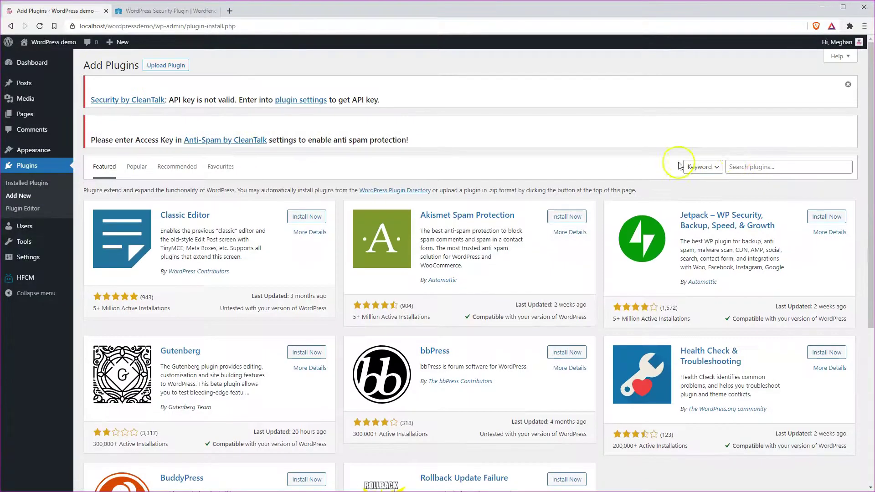
click(753, 166)
text(wordfence)
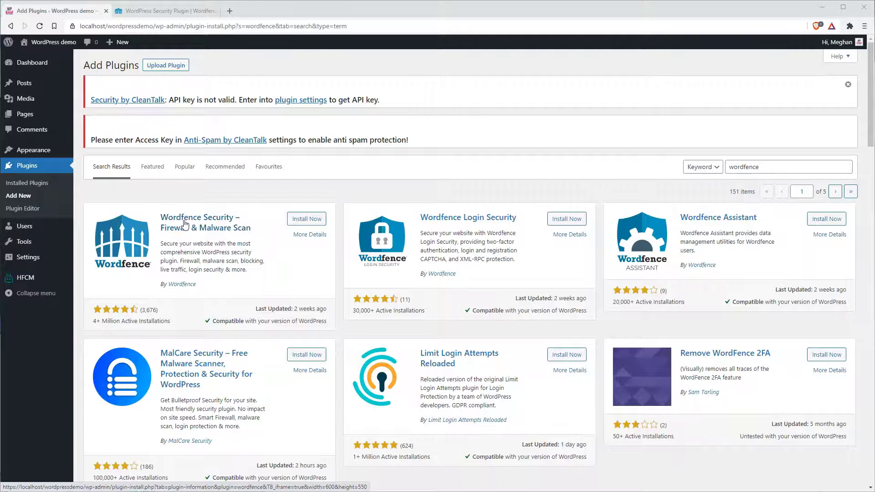
Reload the Add Plugins page to the Featured list and focus the search box
click(191, 204)
click(21, 200)
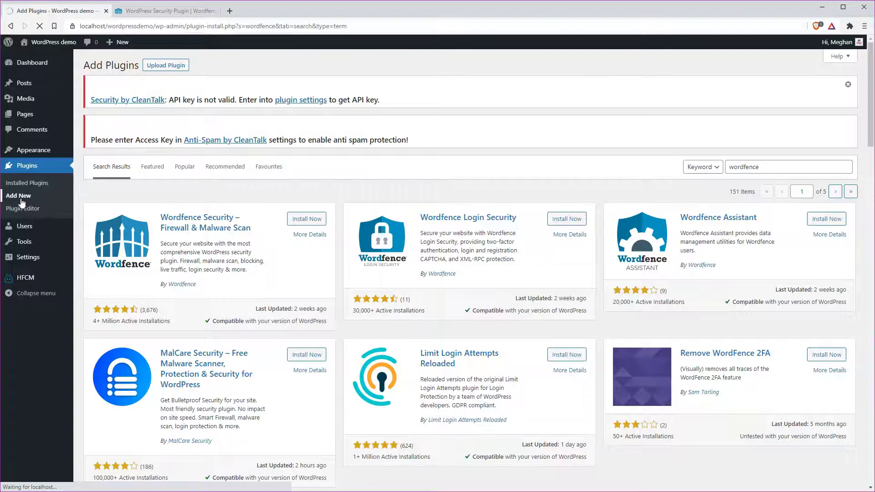
click(776, 165)
Search plugins for 'yoast', then install and activate Yoast SEO
text(y)
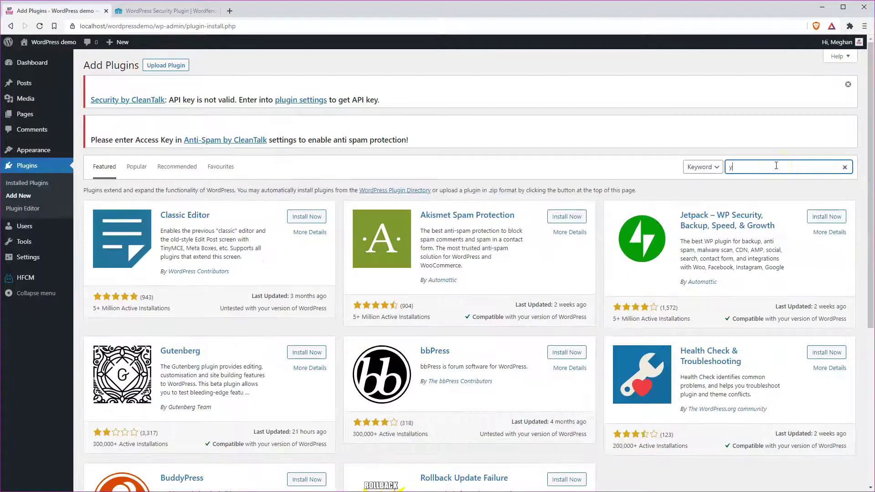
text(oast)
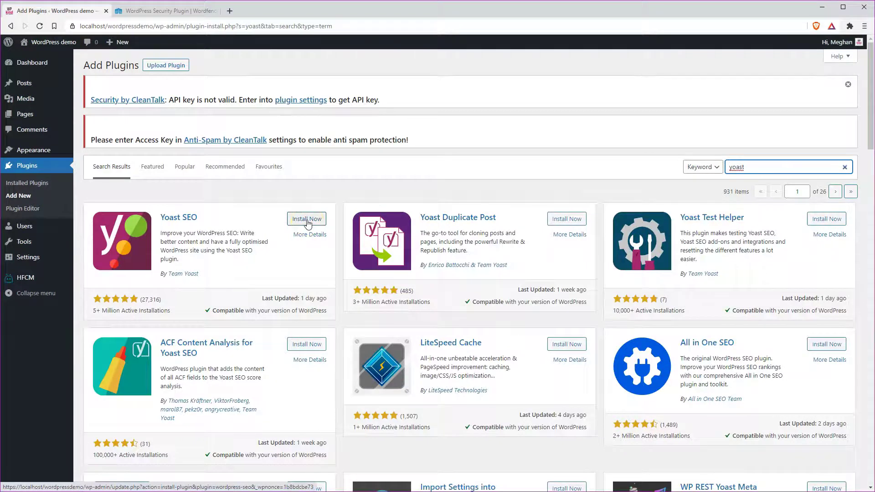
click(308, 220)
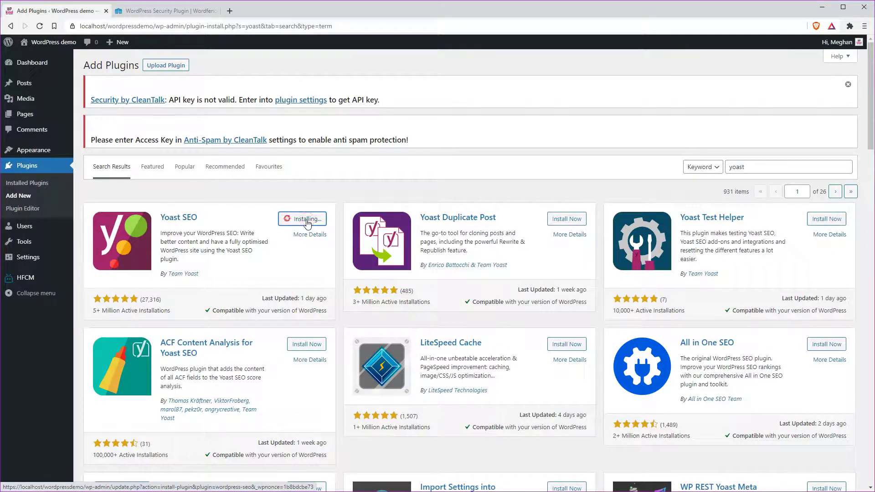
click(314, 222)
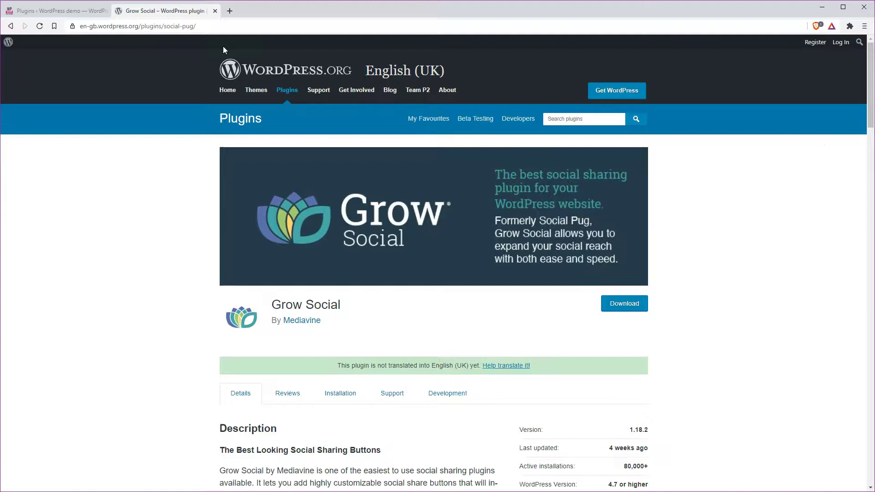
Scroll through Grow Social's Main and Premium Features lists, then jump back to the top
scroll(223, 46, down, 3)
scroll(223, 47, down, 4)
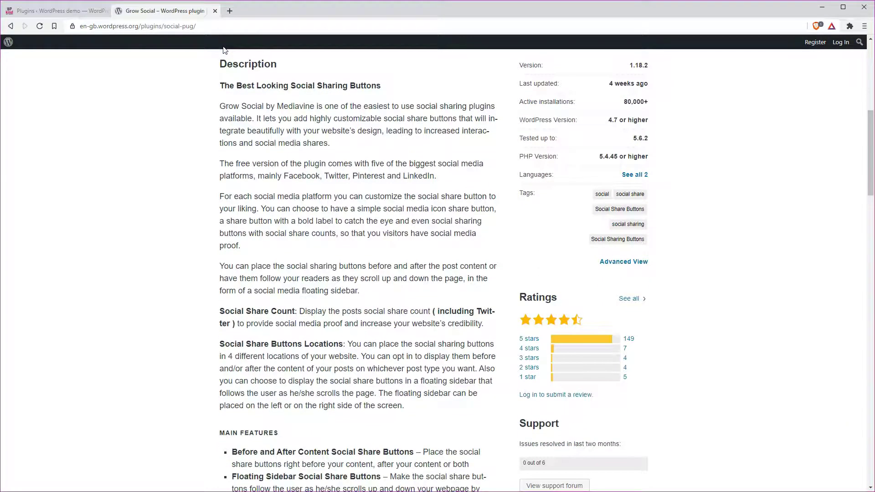
scroll(223, 50, down, 2)
scroll(223, 49, down, 2)
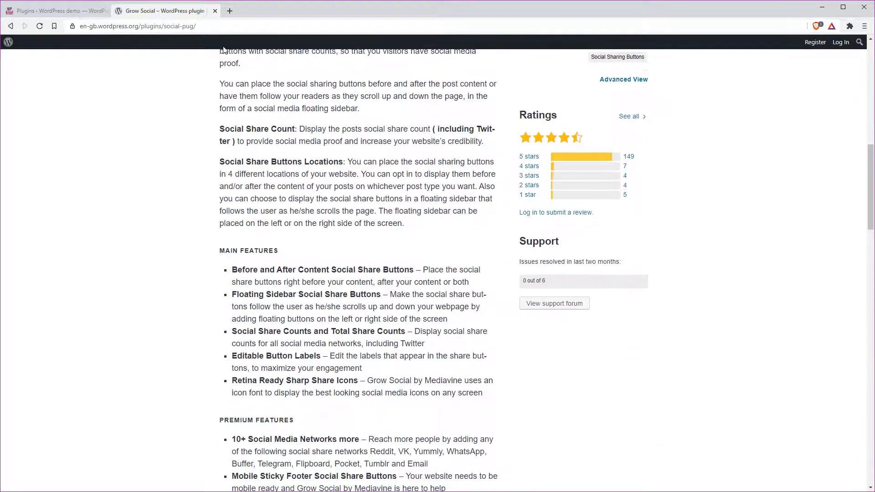
scroll(223, 50, down, 1)
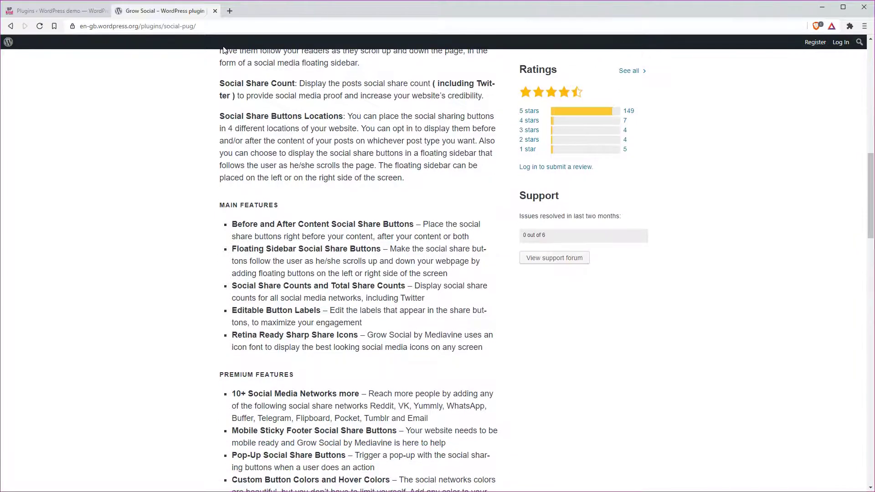
scroll(223, 49, down, 1)
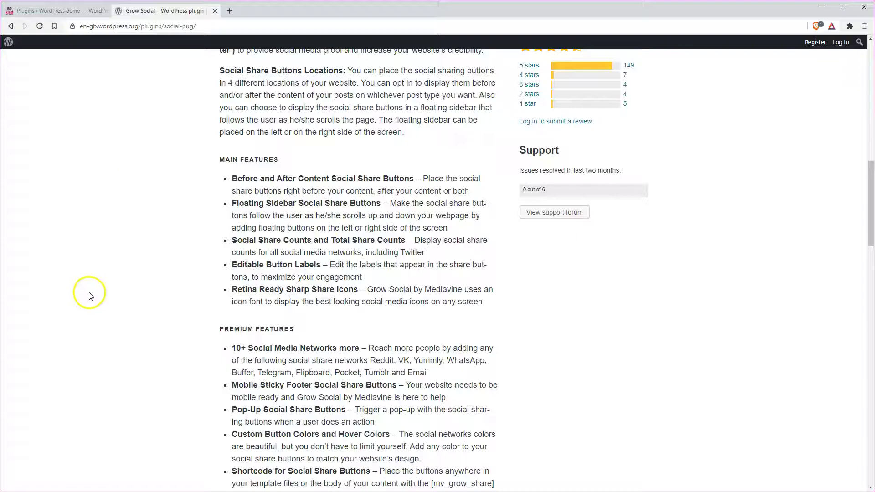
key(Home)
Search Add New plugins for 'grow' and install Grow Social by Mediavine
click(67, 13)
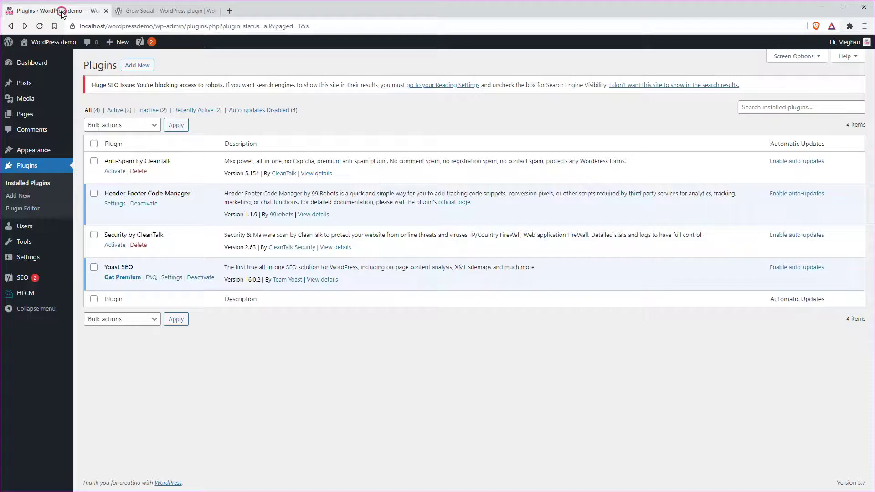
click(20, 199)
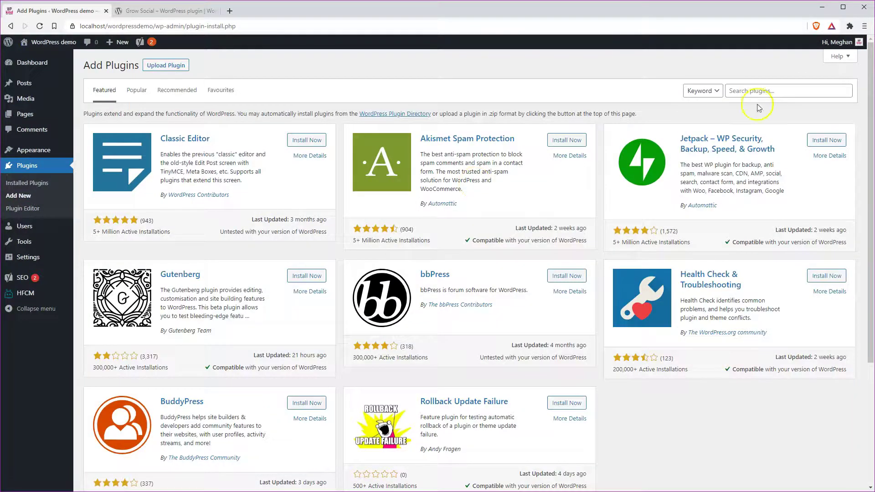
click(752, 90)
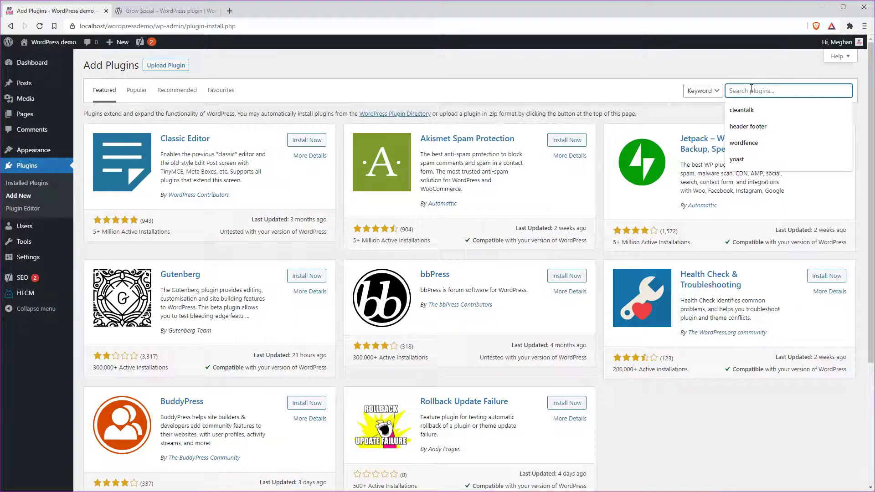
text(grow)
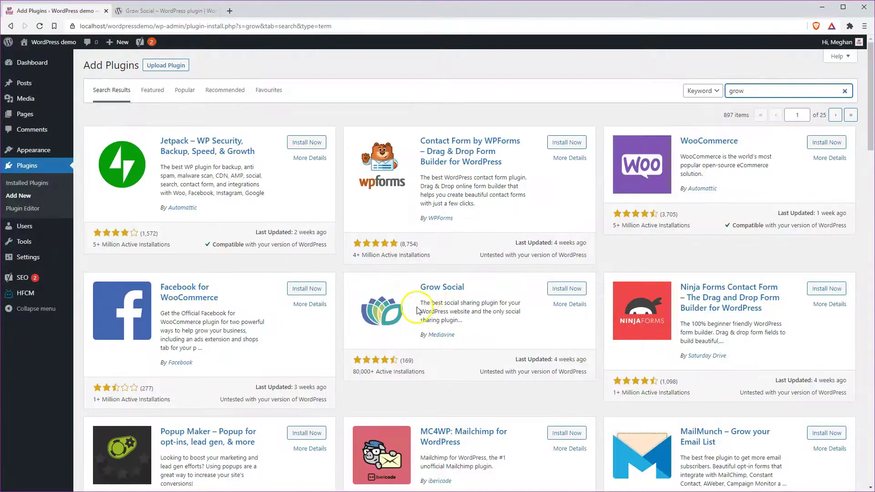
click(433, 292)
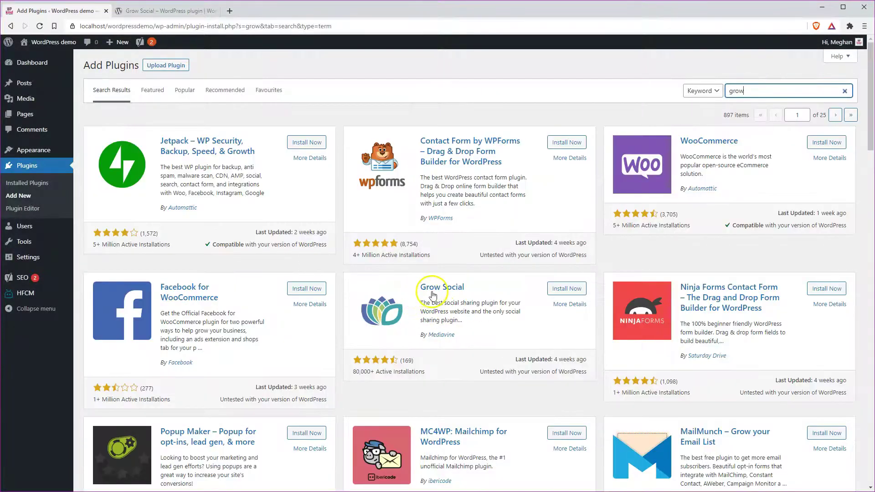
click(566, 288)
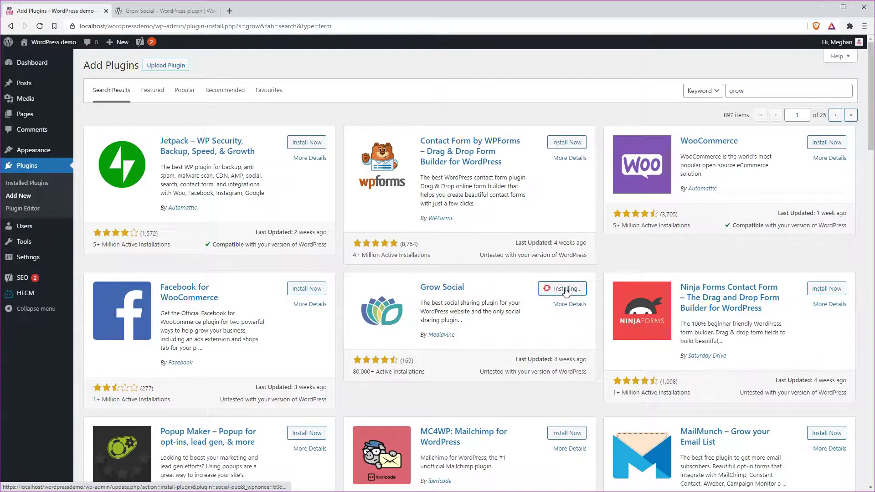
click(565, 289)
Activate Grow Social and bring up its Grow > Toolkit page
click(37, 263)
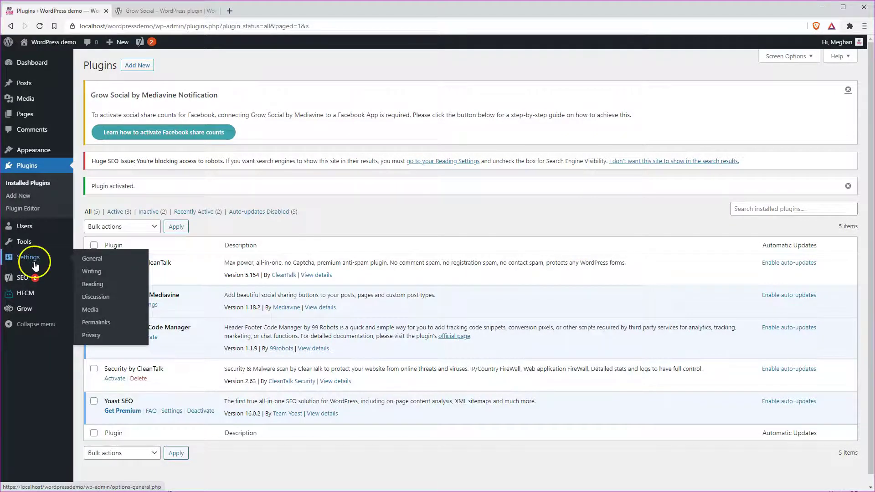
mouse_move(23, 311)
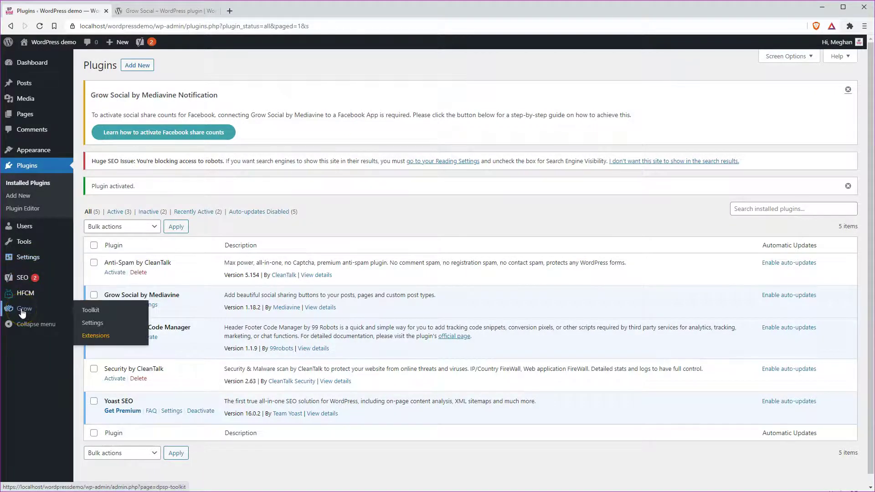
click(92, 311)
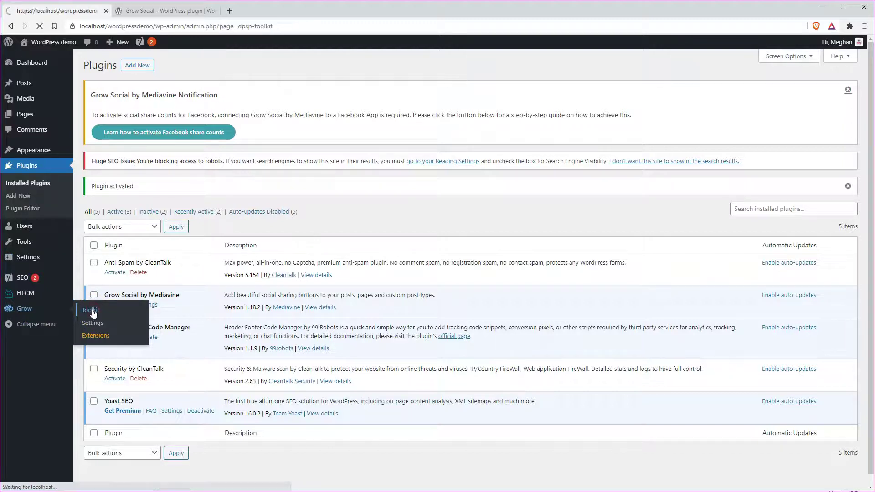
click(138, 308)
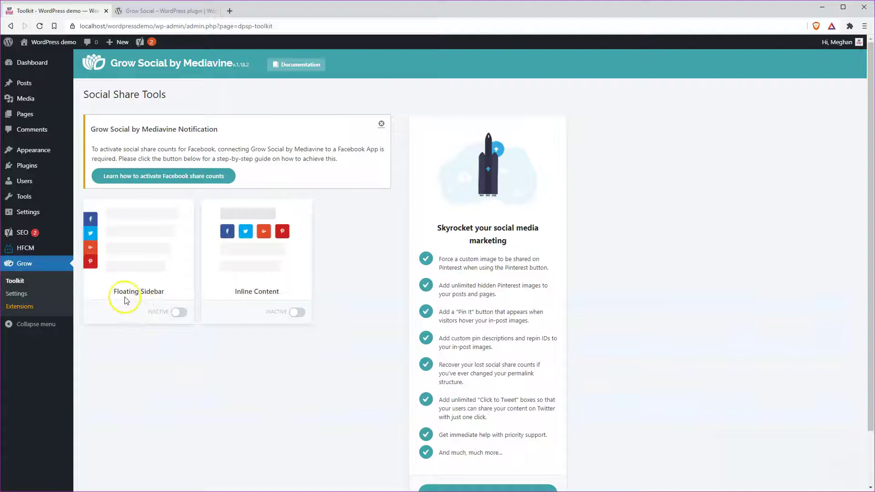
Switch on the Floating Sidebar and Inline Content share tools and open Inline Content's settings
click(178, 313)
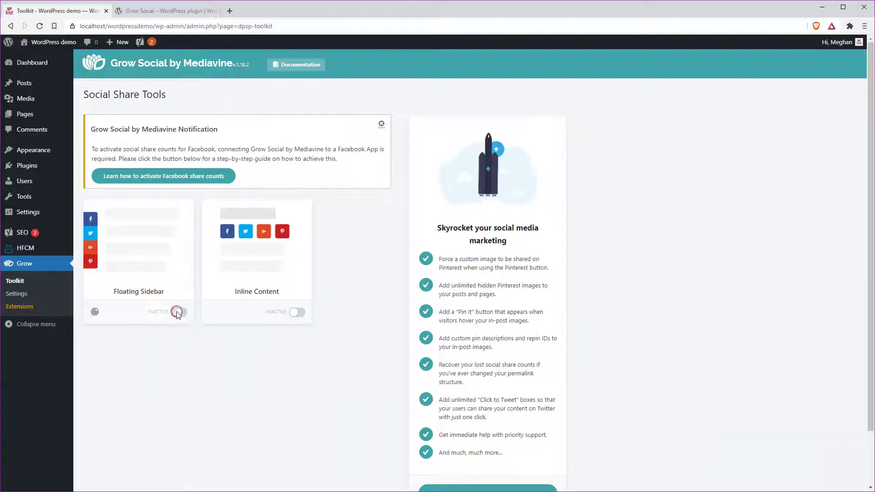
click(294, 313)
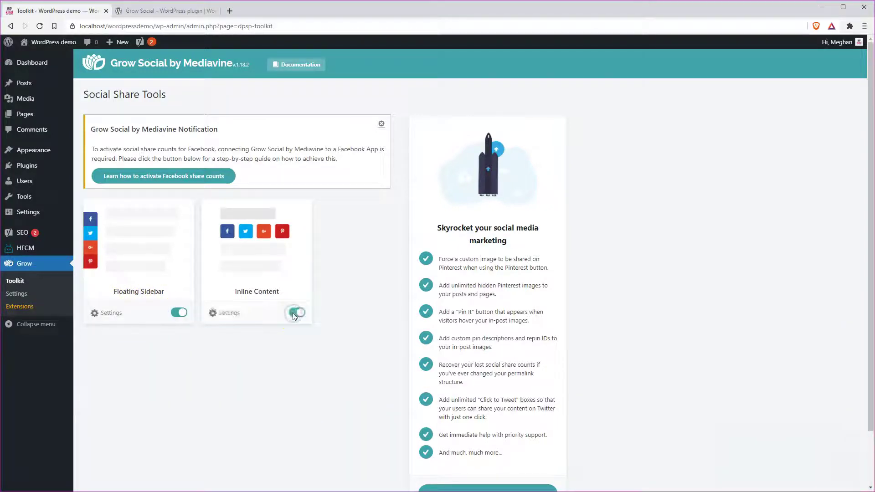
click(211, 314)
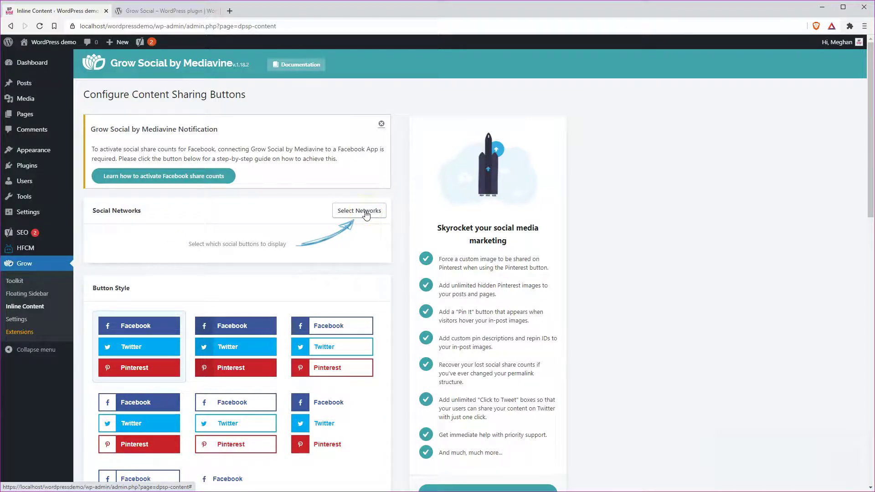
Select Facebook, Twitter and Pinterest as the inline sharing networks and apply the selection
click(365, 212)
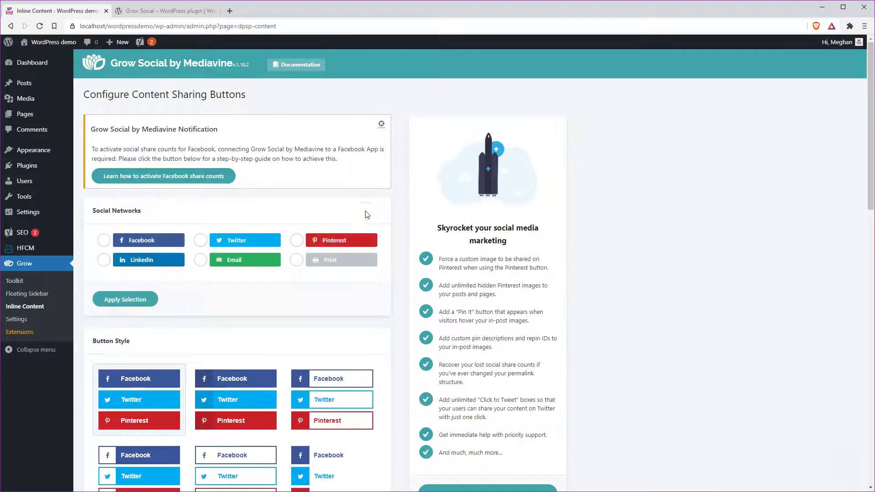
click(104, 240)
click(203, 242)
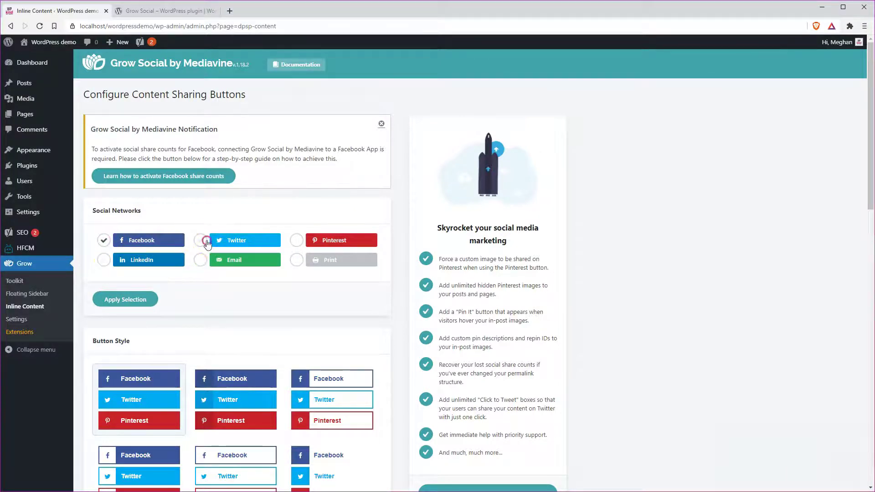
click(296, 241)
click(127, 302)
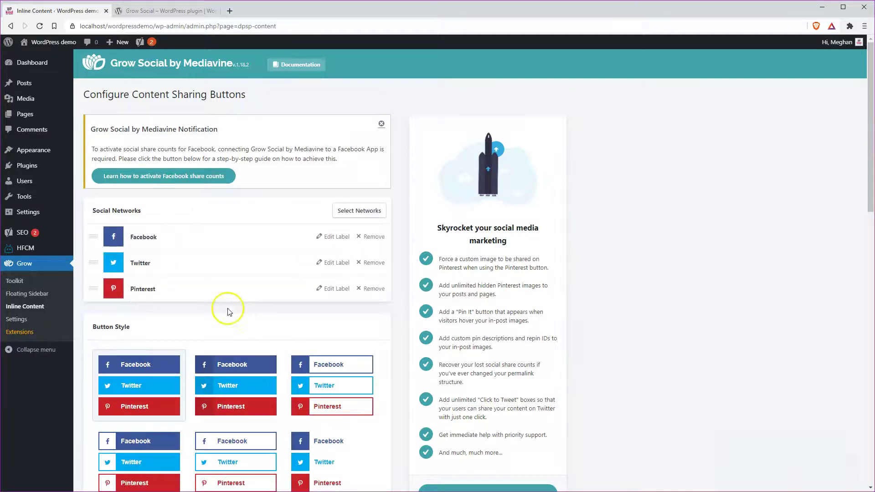
Keep the button shape Rectangular and the position Above Content in Display Settings
scroll(228, 311, down, 4)
scroll(230, 312, down, 3)
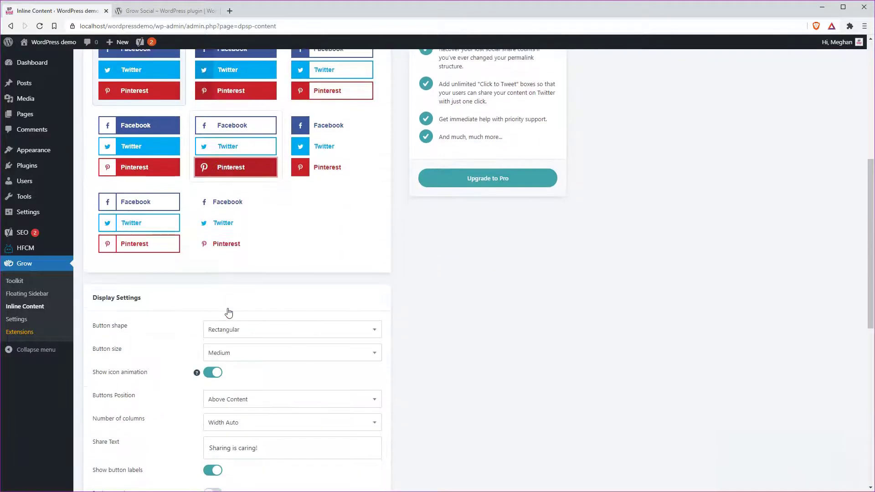
scroll(229, 313, down, 5)
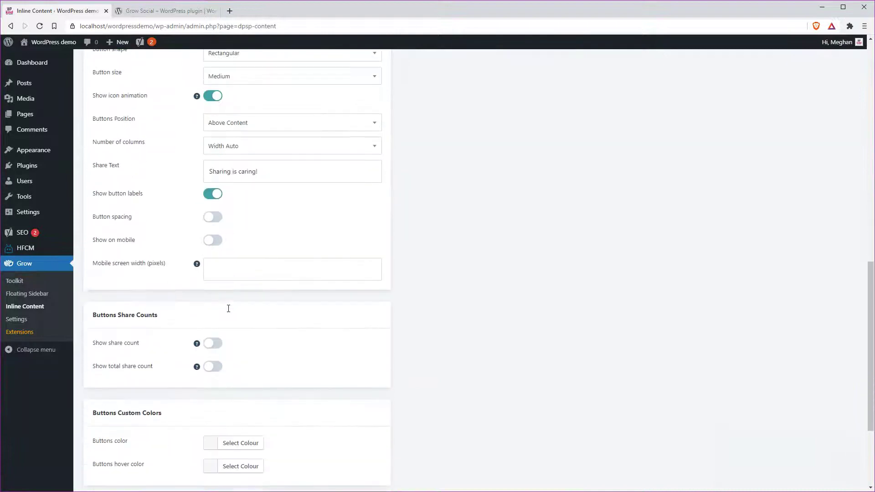
scroll(230, 312, up, 2)
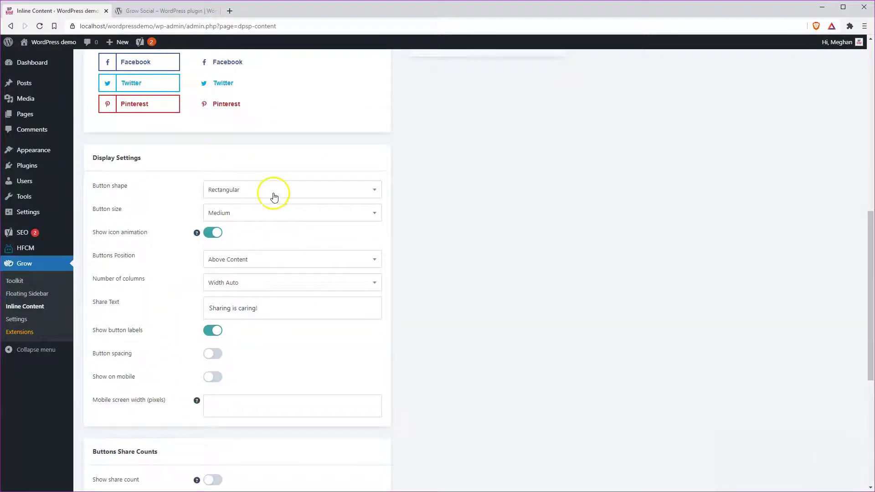
click(273, 193)
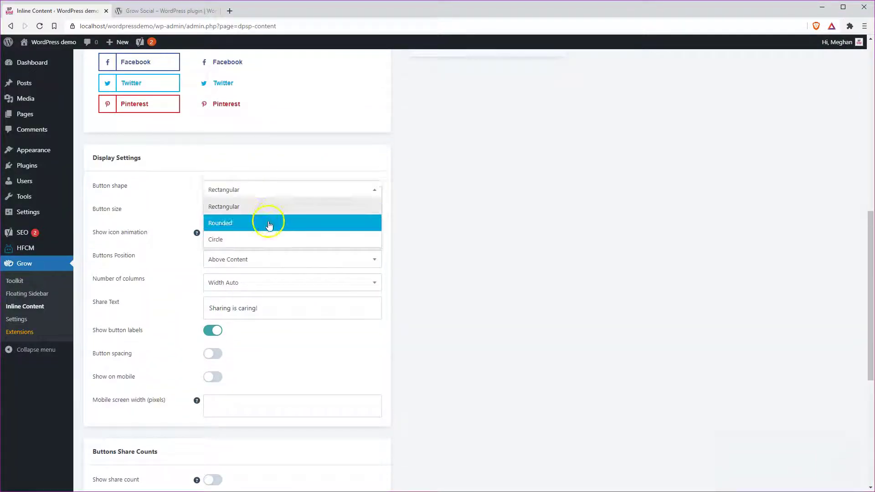
click(172, 204)
scroll(311, 260, down, 1)
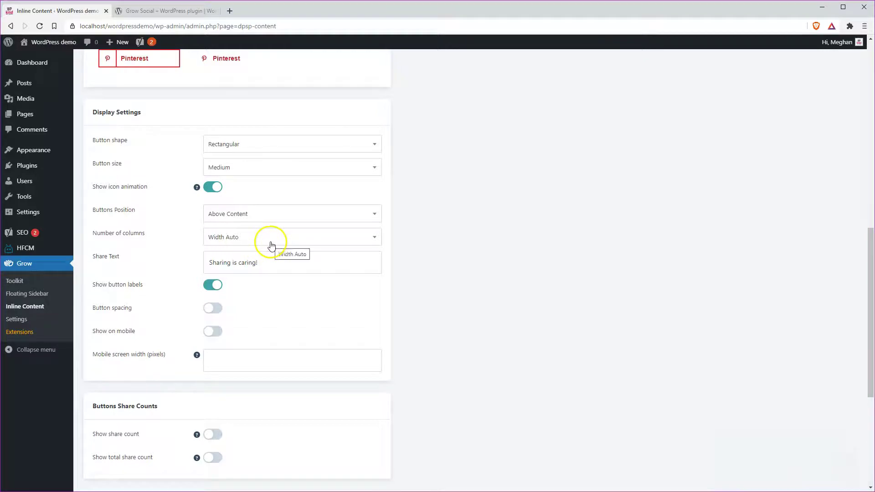
click(286, 217)
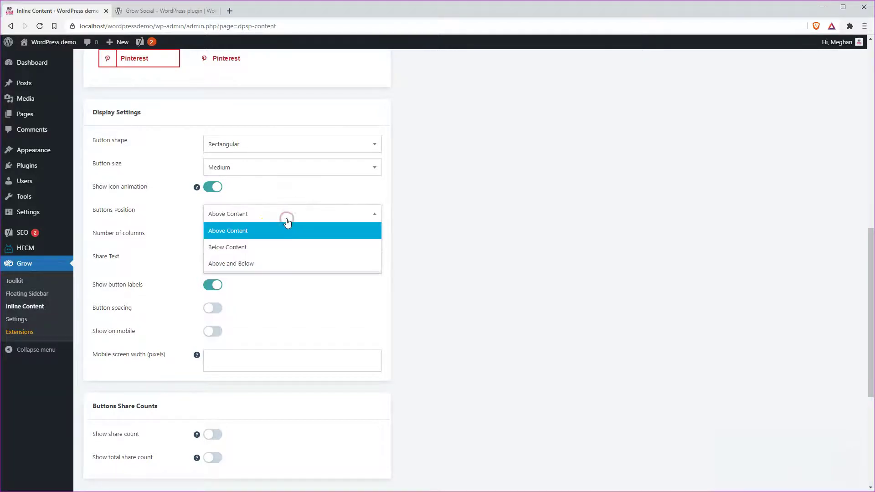
click(286, 230)
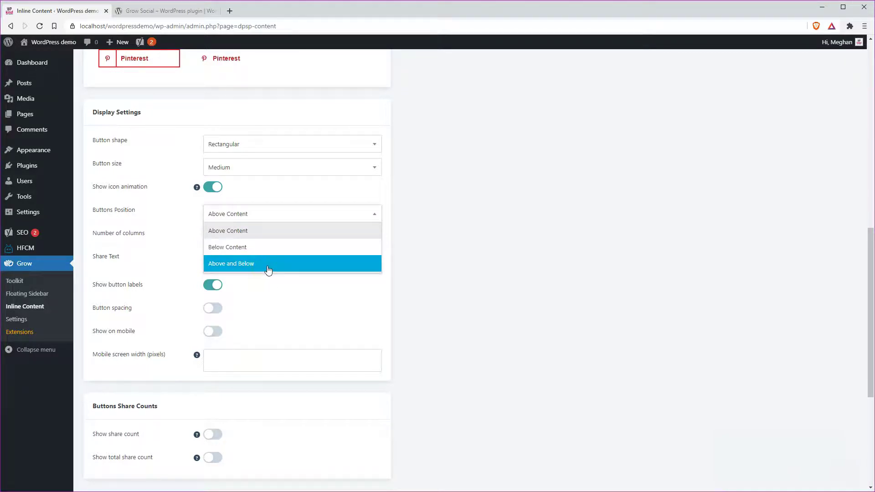
click(453, 318)
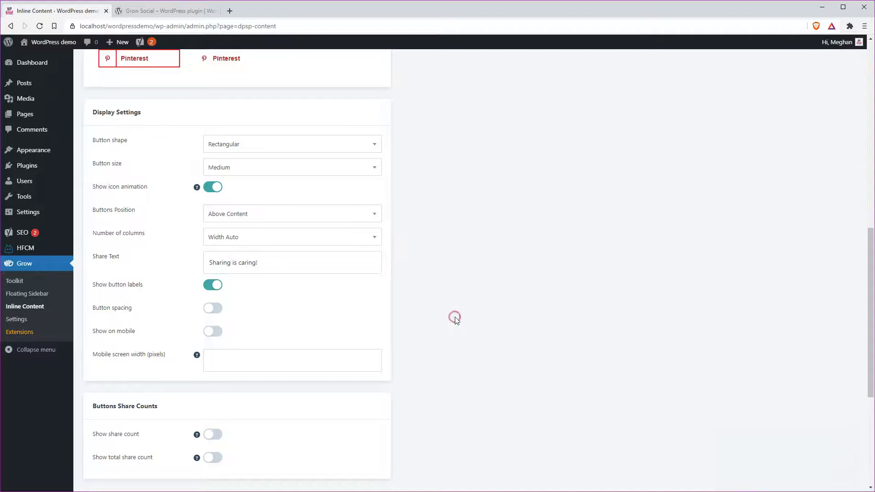
scroll(453, 319, down, 3)
scroll(453, 319, down, 2)
Enable share count and total share count, set minimum global share count to 10, and save
click(209, 208)
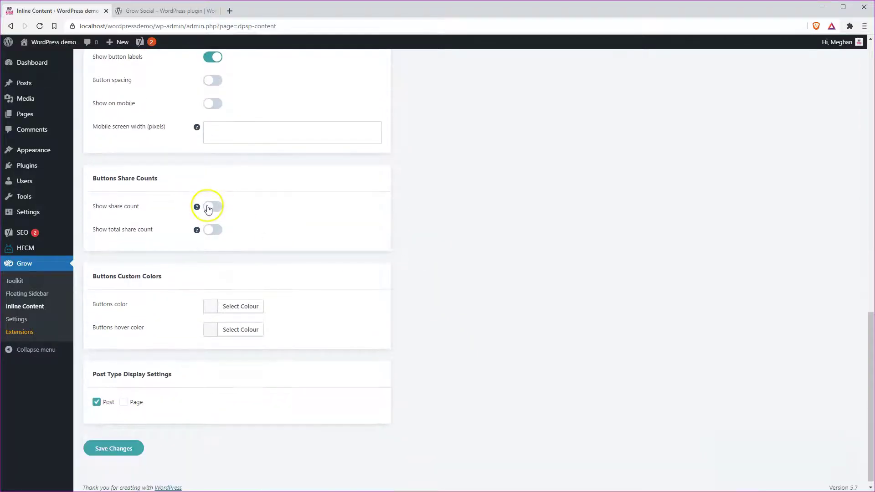
click(210, 230)
click(242, 310)
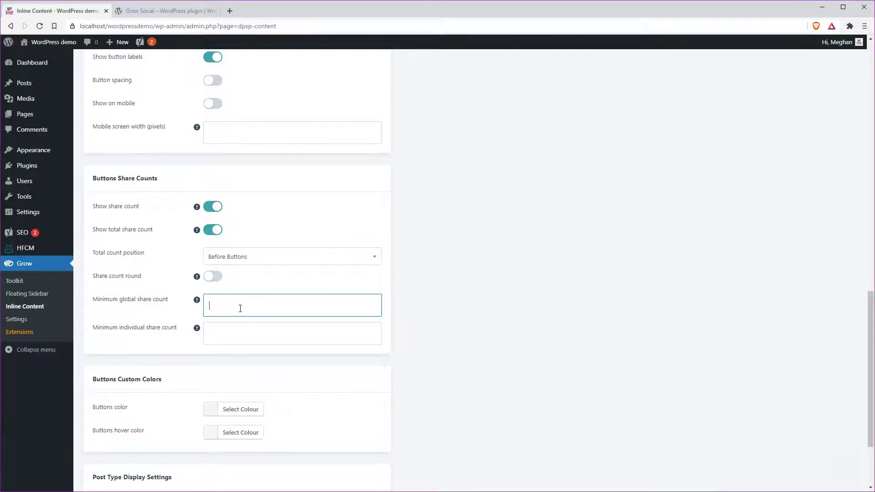
click(239, 305)
click(288, 303)
text(10)
scroll(306, 309, down, 3)
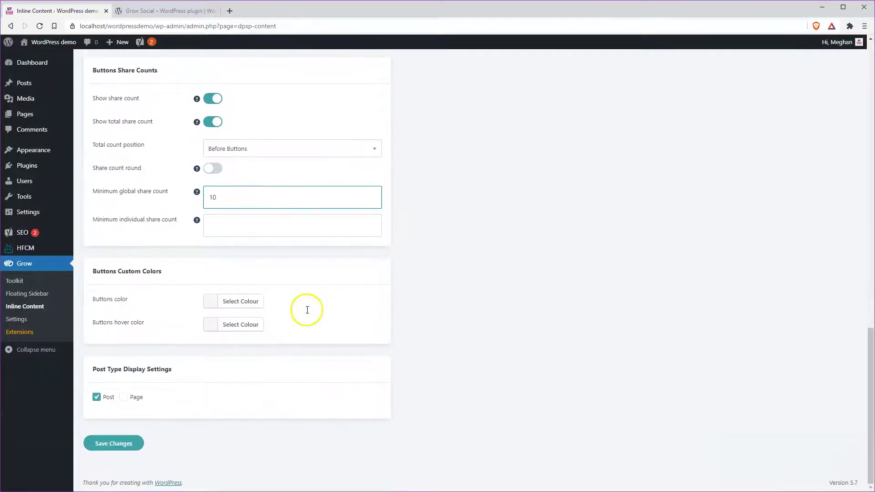
click(114, 451)
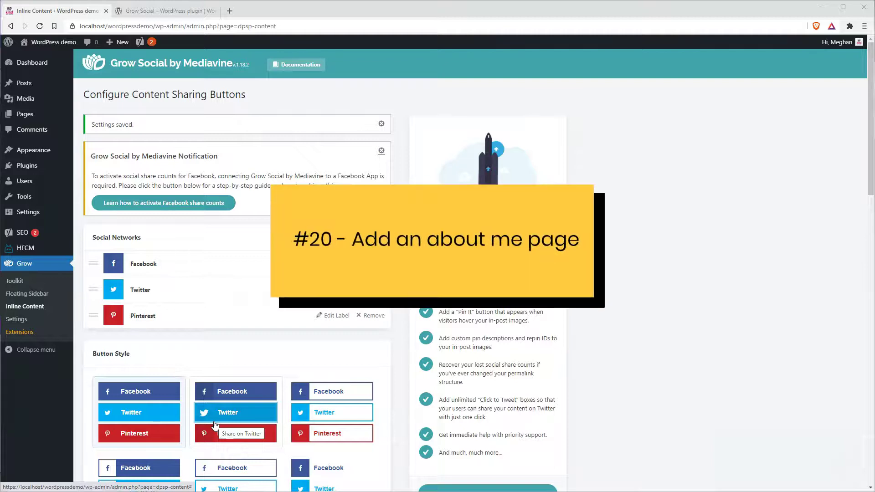
Start a new page via Pages > Add New and dismiss the editor welcome guide
click(214, 411)
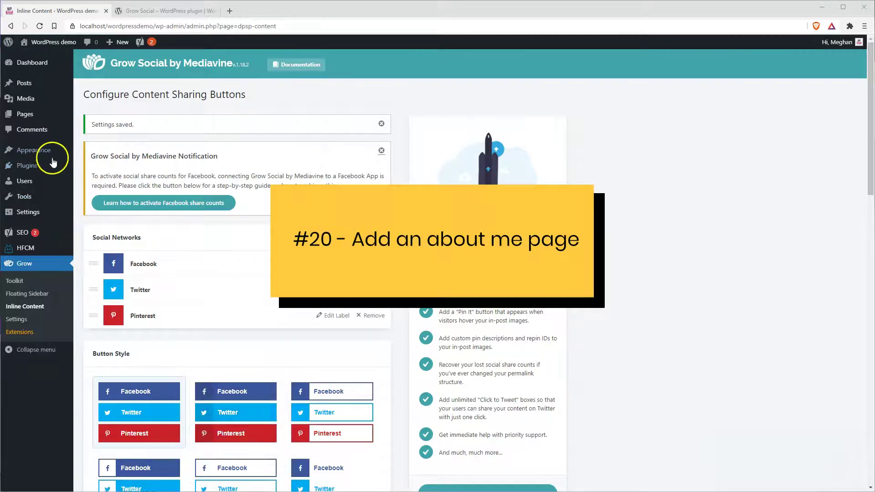
mouse_move(30, 118)
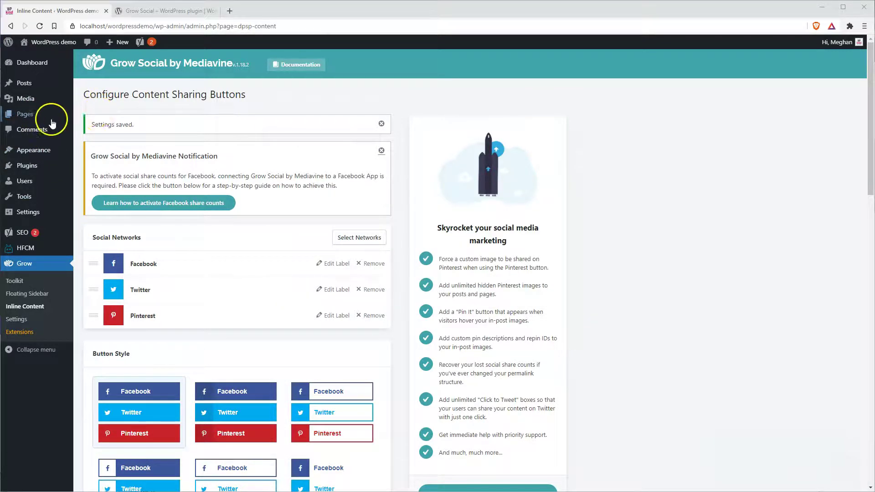
click(96, 129)
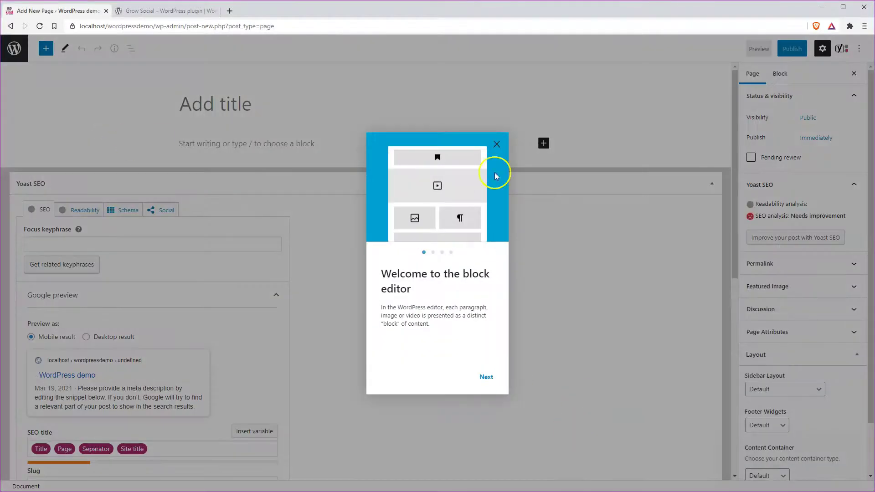
click(496, 142)
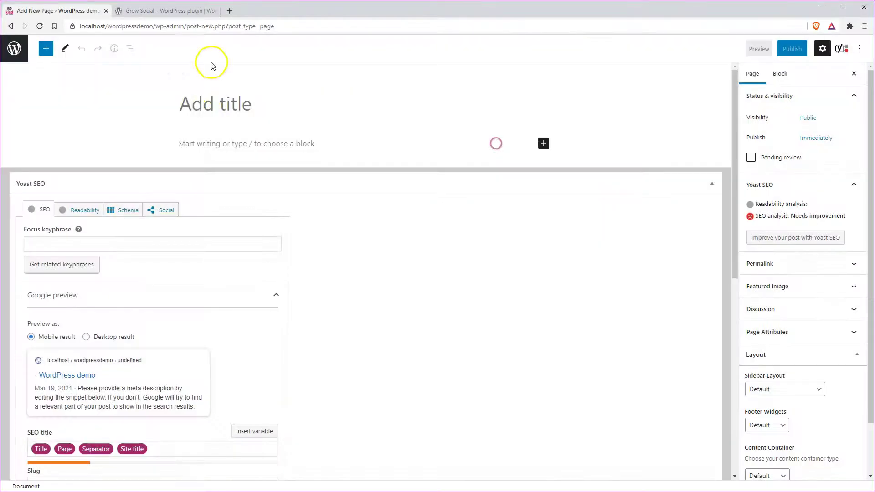
Title the page 'About me' and publish it
click(214, 103)
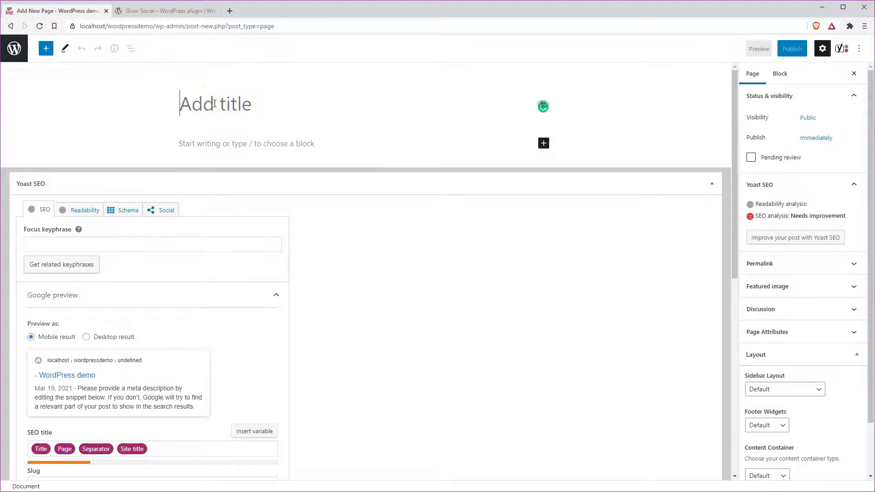
text(About me)
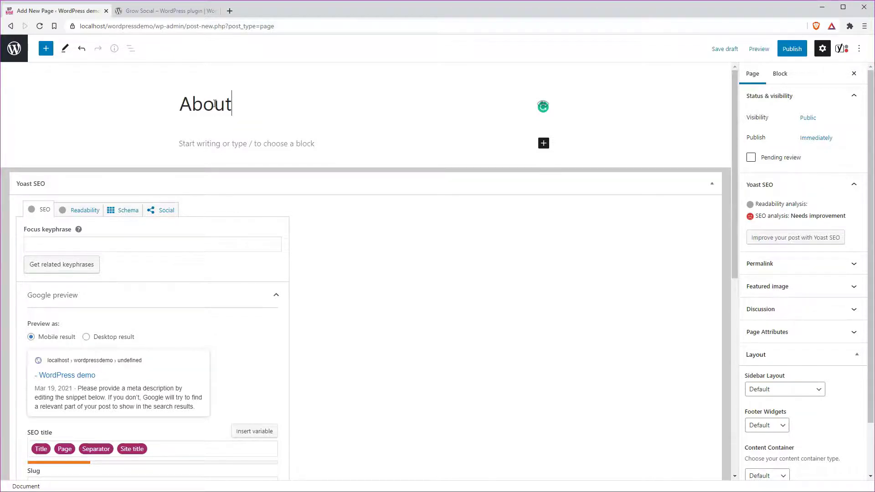
click(377, 184)
click(792, 49)
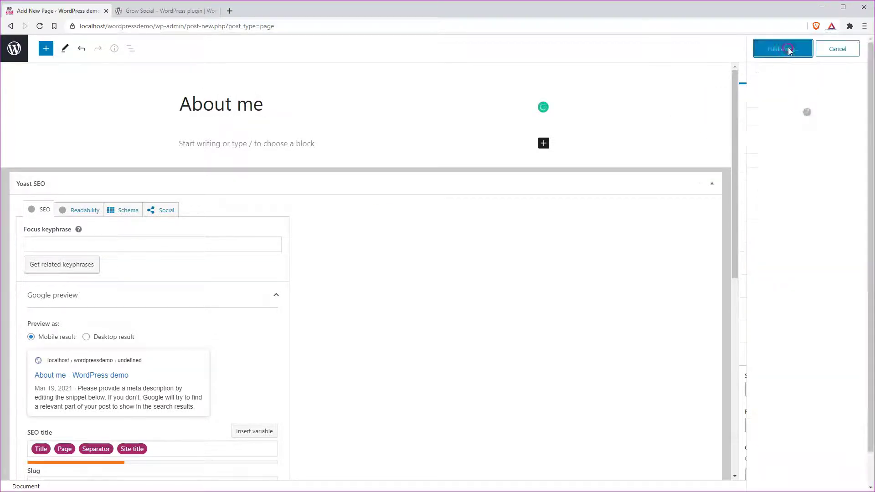
click(784, 48)
click(220, 145)
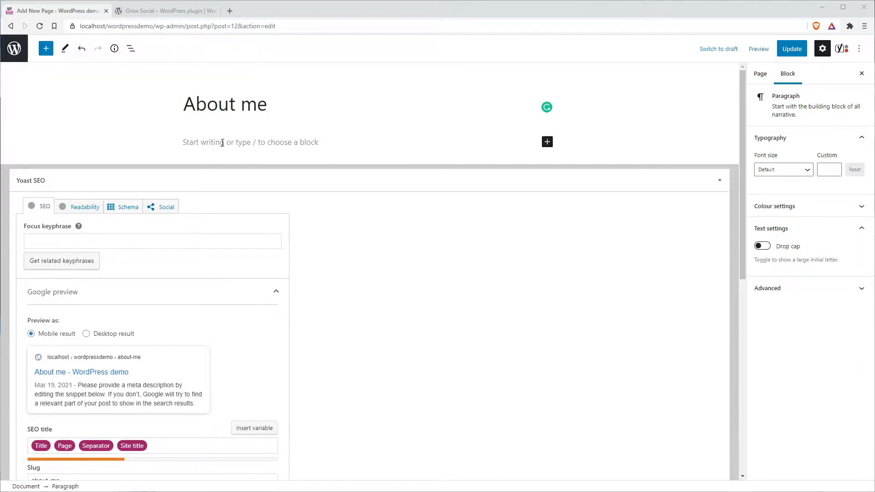
click(222, 142)
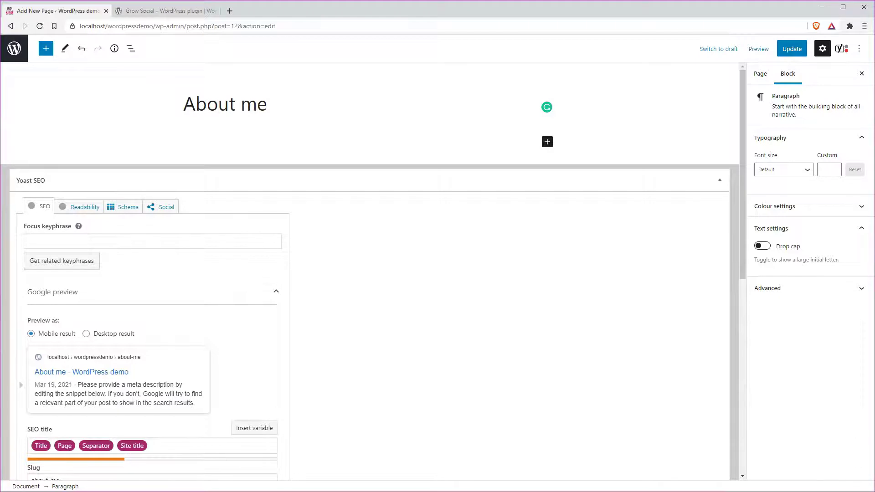
Load the Cookie Notice & Compliance for GDPR / CCPA page in the WordPress.org tab and select its name
click(175, 12)
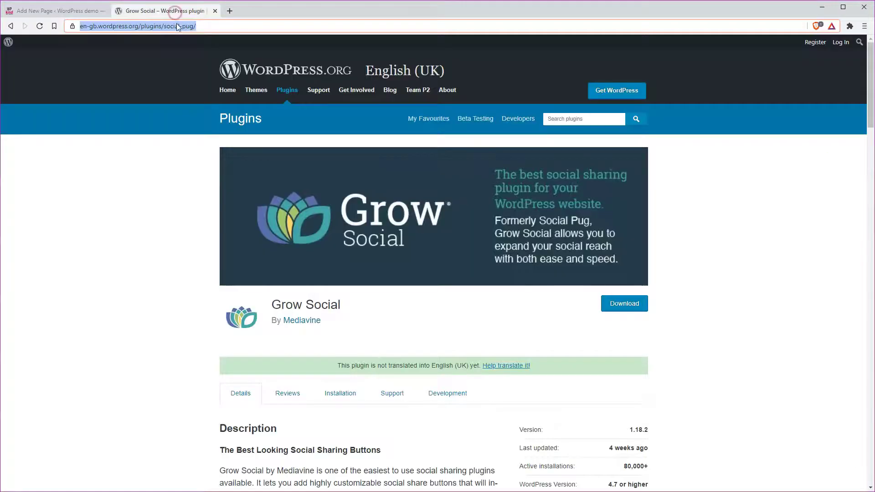
text(https://en-gb.wordpress.org/plugins/cookie-notice/)
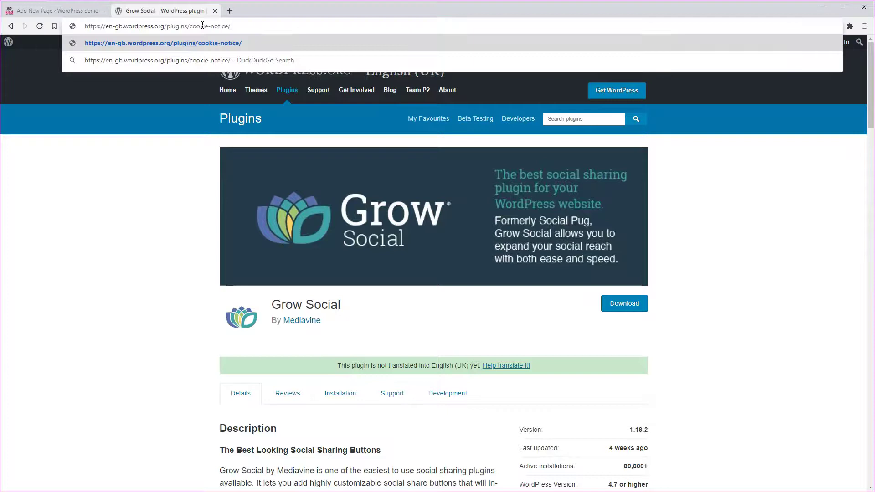
key(Return)
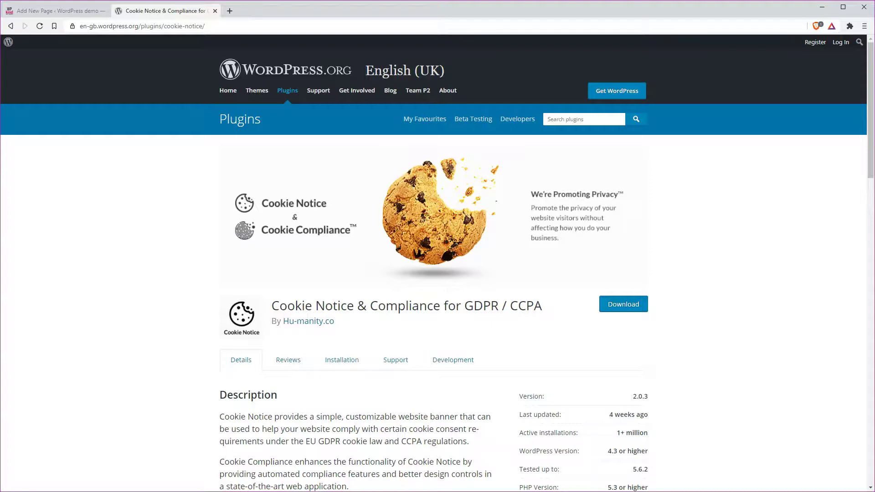
drag(272, 305, 455, 310)
key(ctrl+c)
Leave the About me page editor for the WordPress dashboard
click(55, 11)
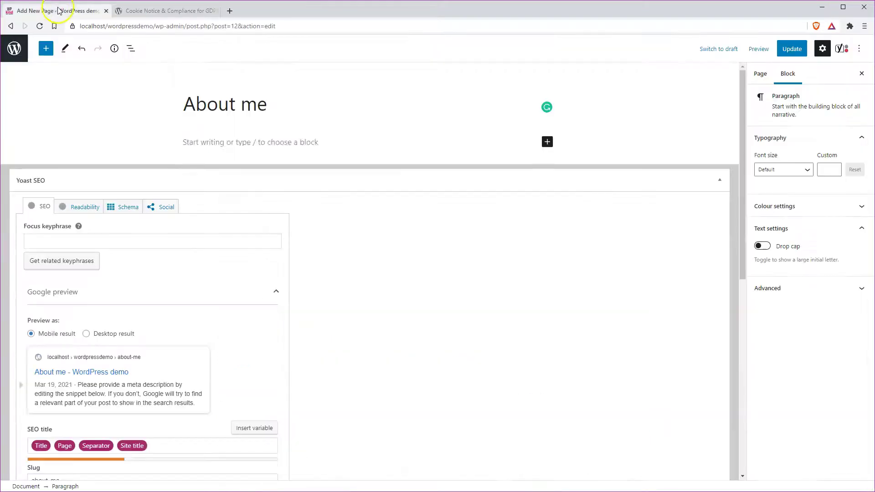
click(14, 49)
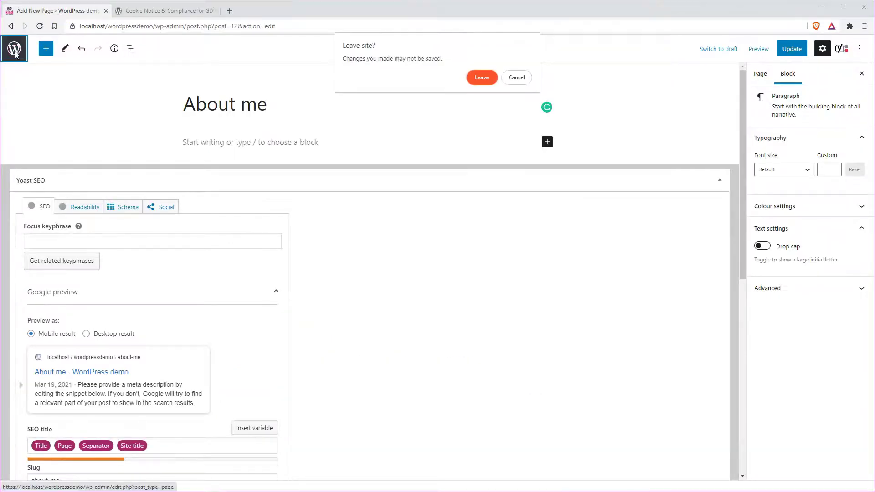
click(473, 77)
Search Add New plugins for the copied name, then install and activate Cookie Notice
mouse_move(28, 198)
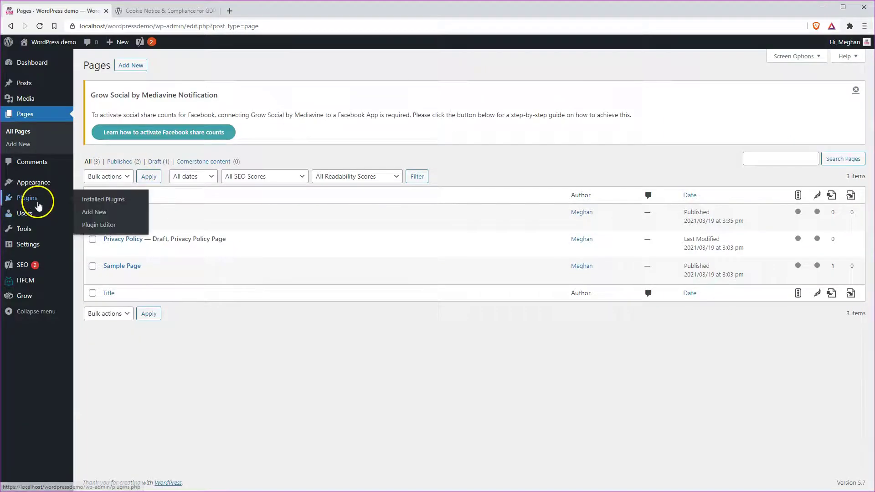
click(94, 213)
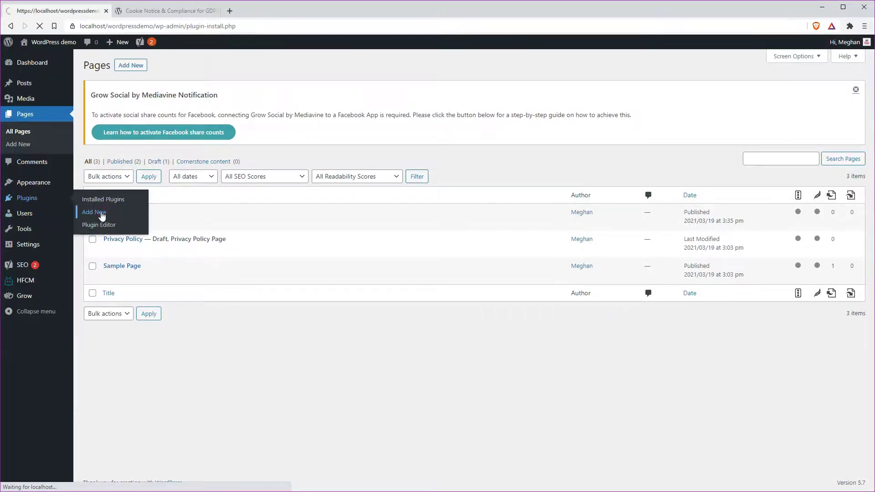
click(726, 164)
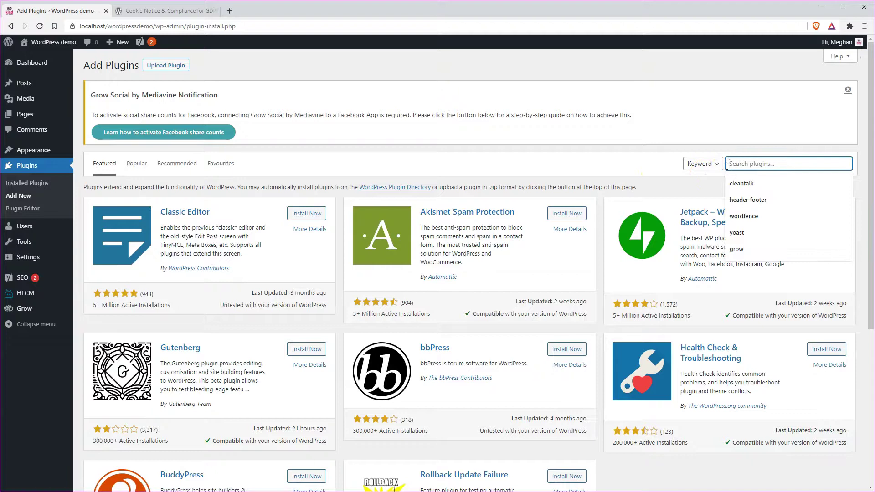
key(ctrl+v)
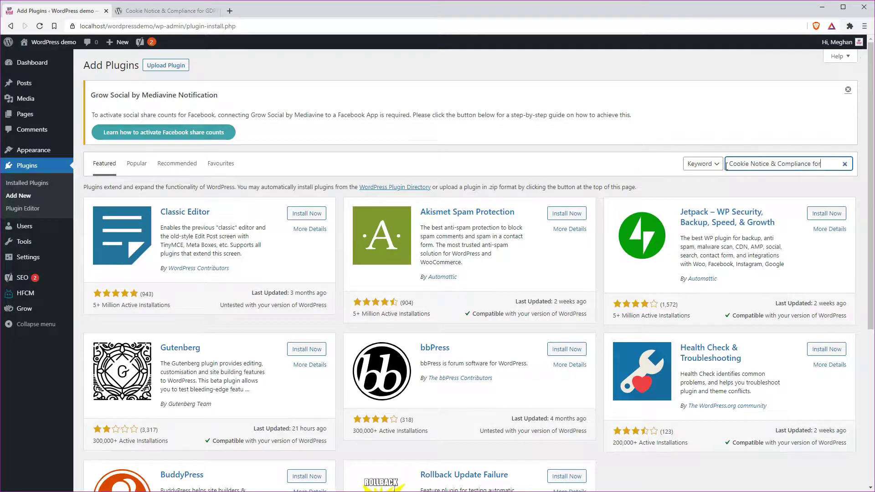
click(727, 151)
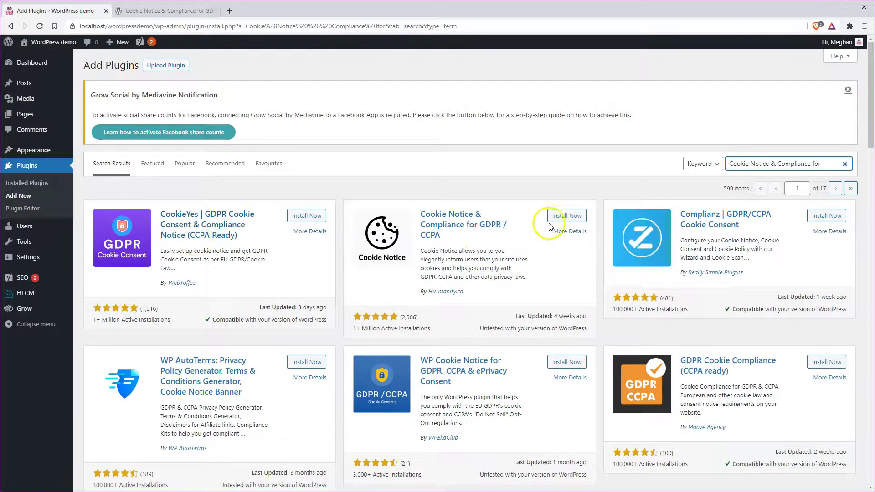
click(567, 217)
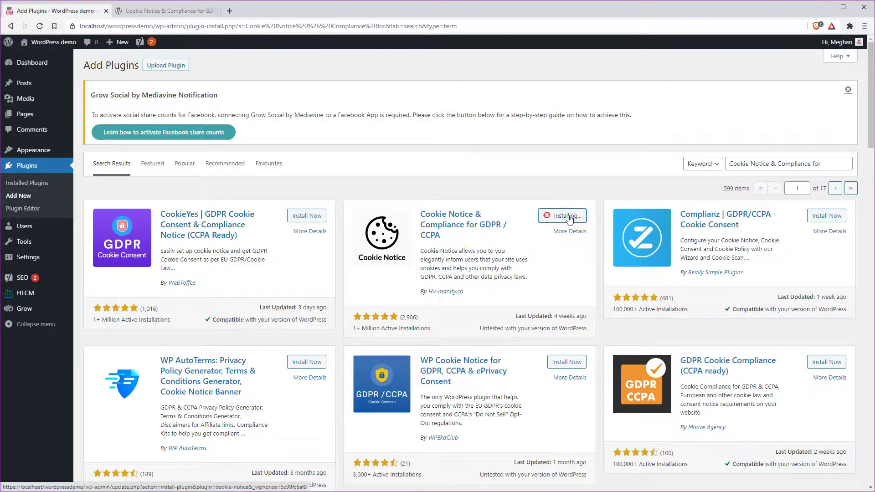
click(570, 217)
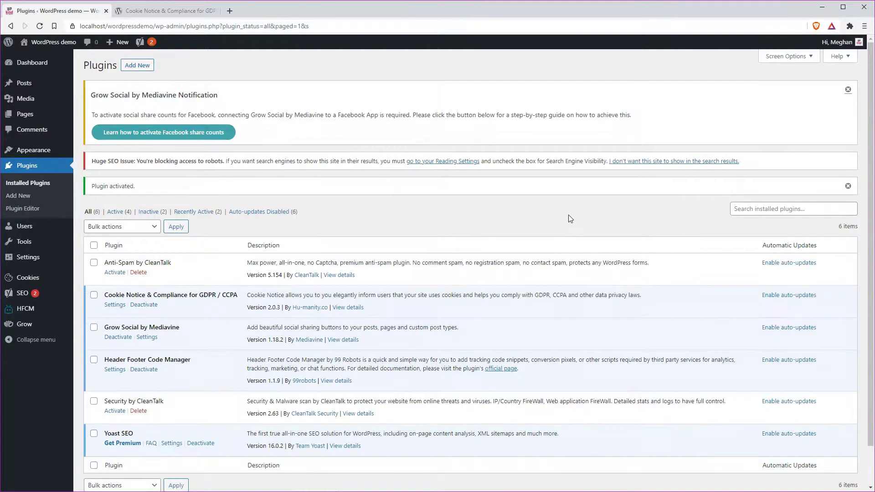
Open the Cookie Notice settings and review the consent button text and script blocking fields
click(38, 278)
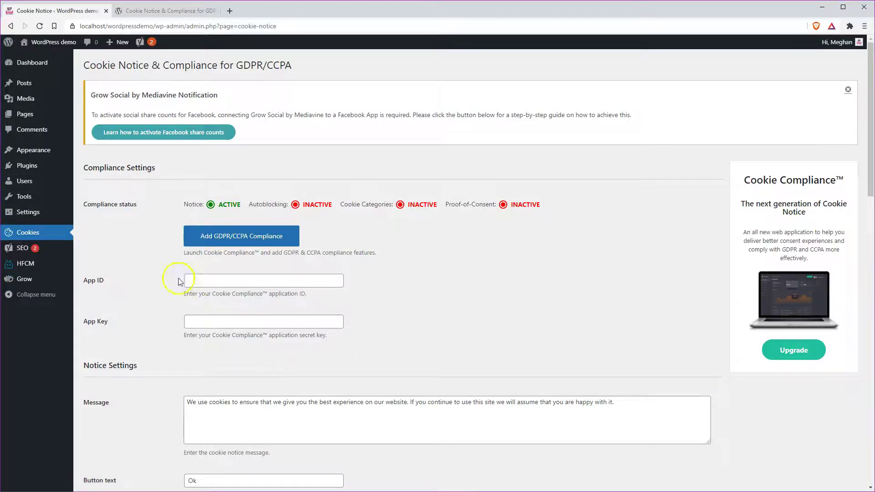
scroll(378, 339, down, 3)
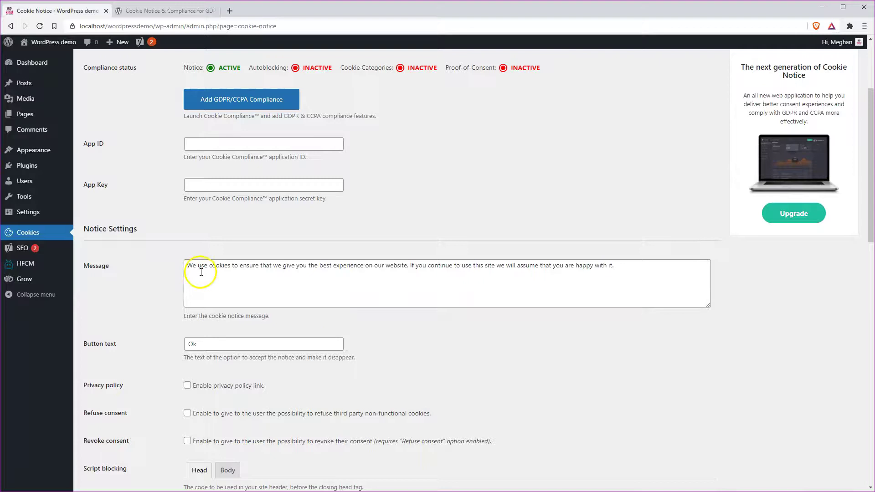
click(226, 347)
scroll(227, 346, down, 4)
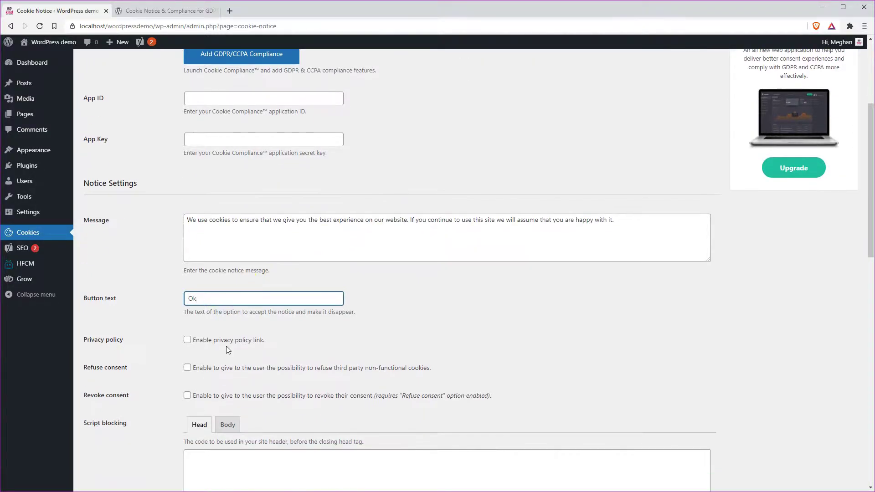
click(213, 328)
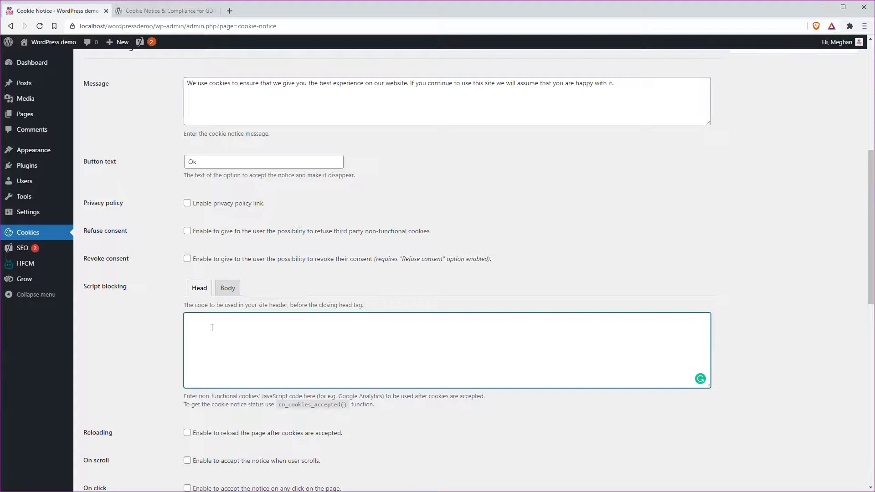
click(205, 286)
click(195, 323)
mouse_move(20, 269)
Save the Notice Design settings: bar at the bottom, fade animation, dark buttons
scroll(268, 343, down, 5)
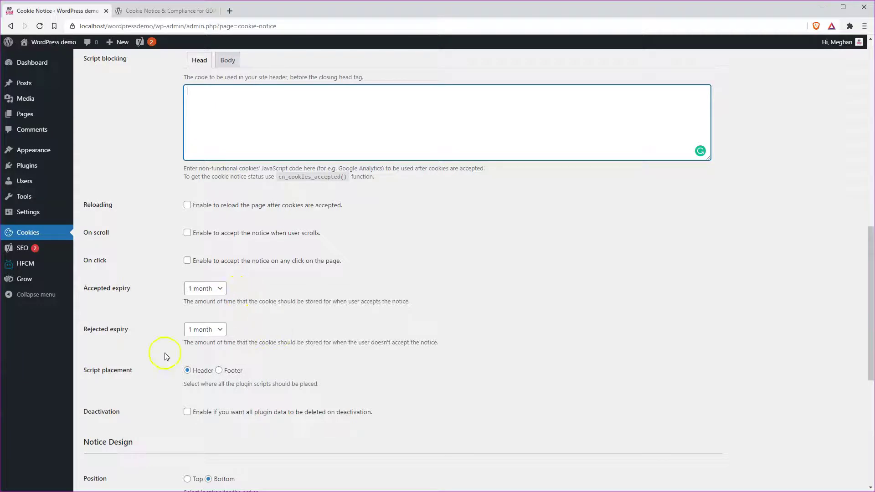
scroll(282, 385, down, 2)
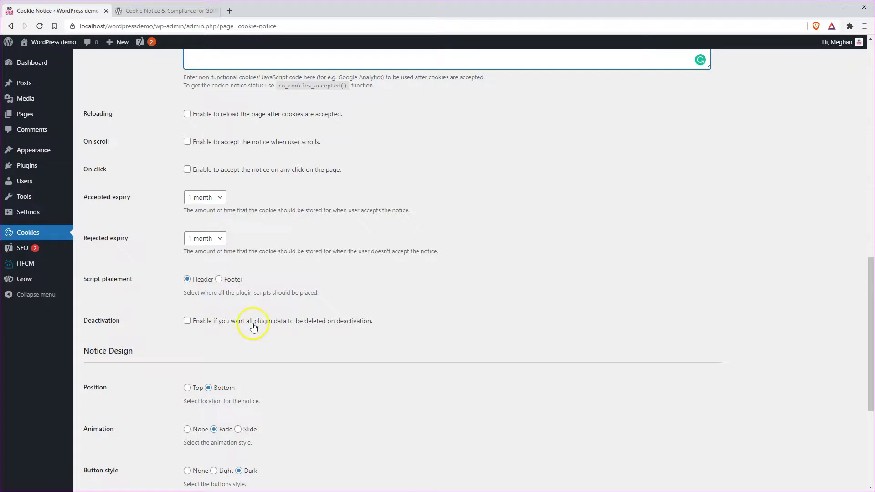
scroll(255, 336, down, 2)
scroll(255, 336, down, 1)
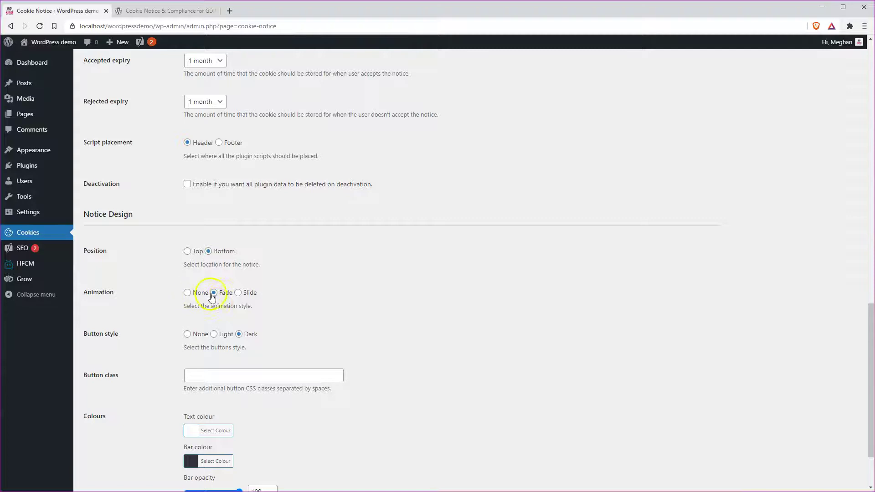
scroll(273, 359, down, 2)
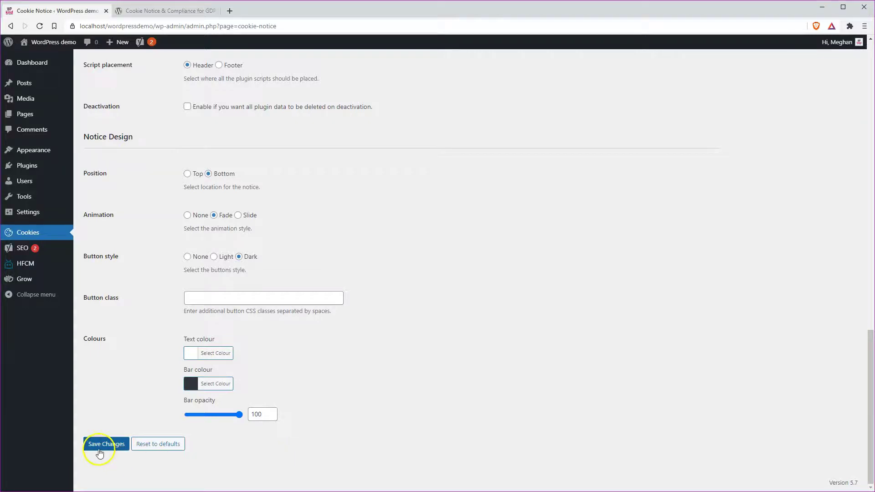
click(98, 449)
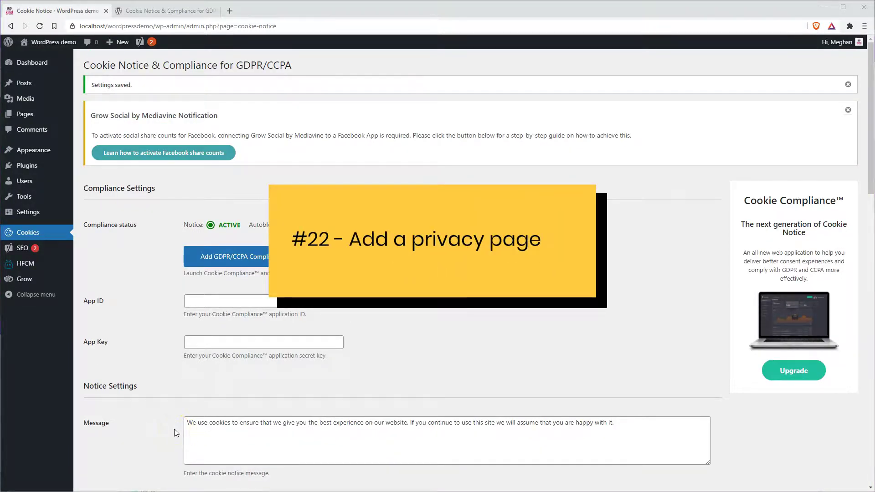
click(305, 436)
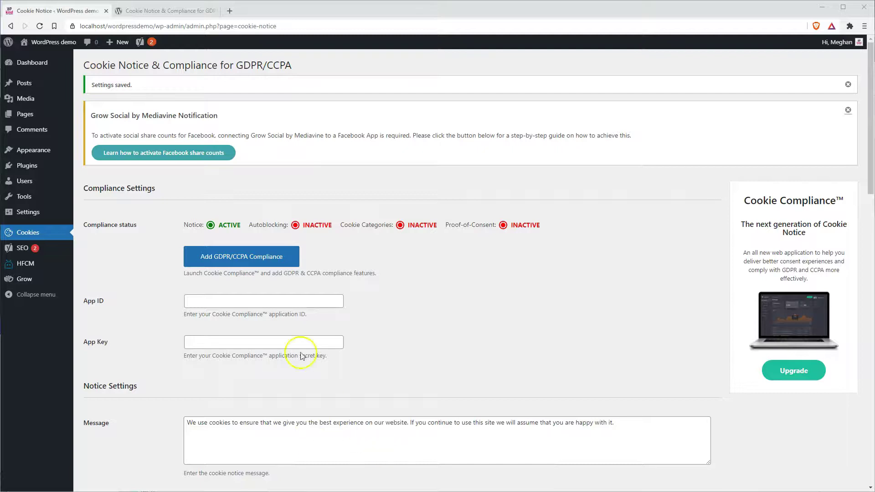
In Settings > Privacy, select the Privacy Policy page as the site's privacy policy page
mouse_move(42, 216)
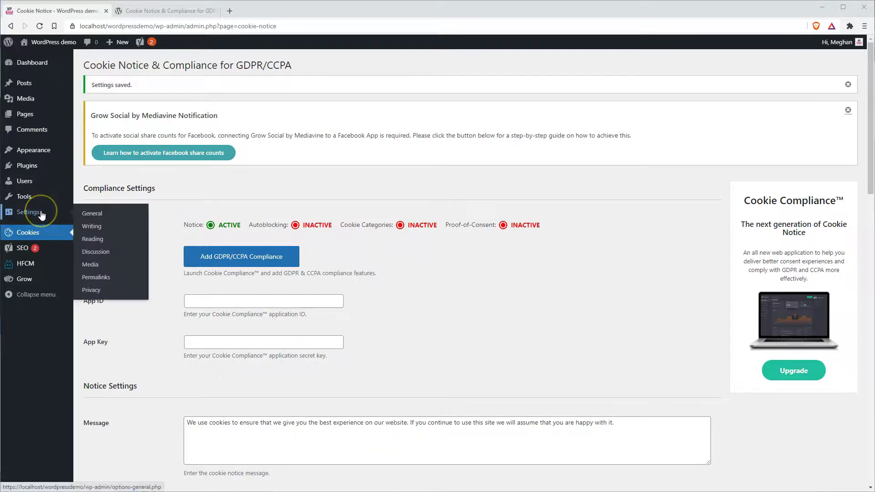
click(95, 291)
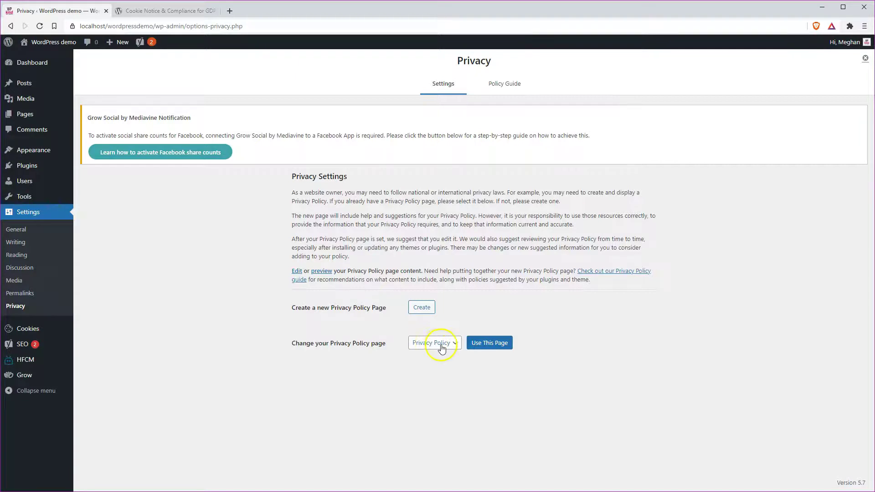
click(448, 348)
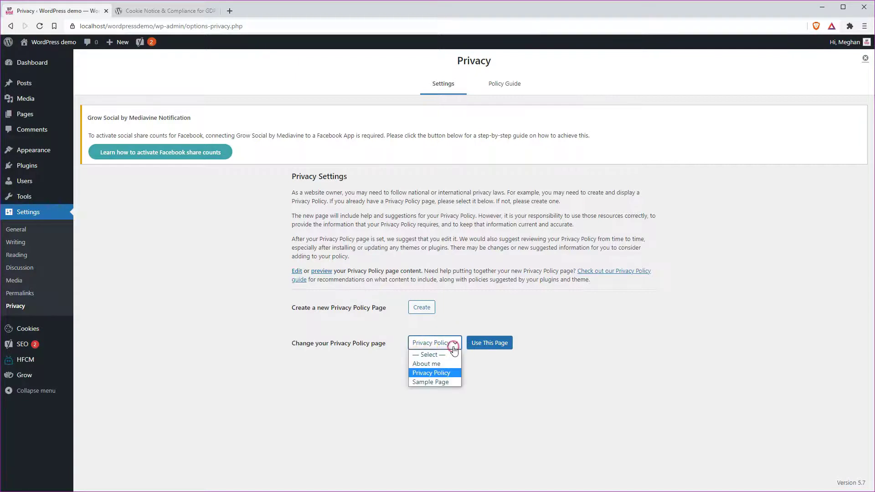
click(445, 373)
click(490, 345)
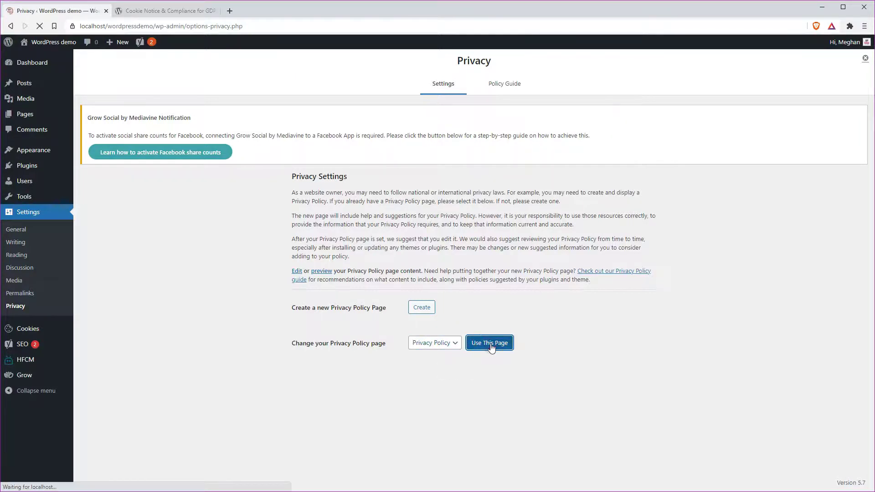
click(447, 403)
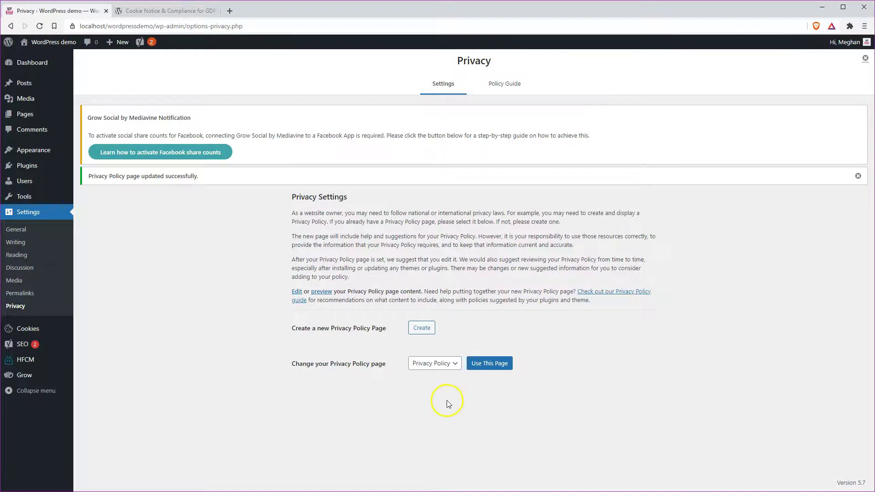
click(422, 330)
Open the Privacy Policy page from All Pages in the editor and scroll through its draft
mouse_move(28, 117)
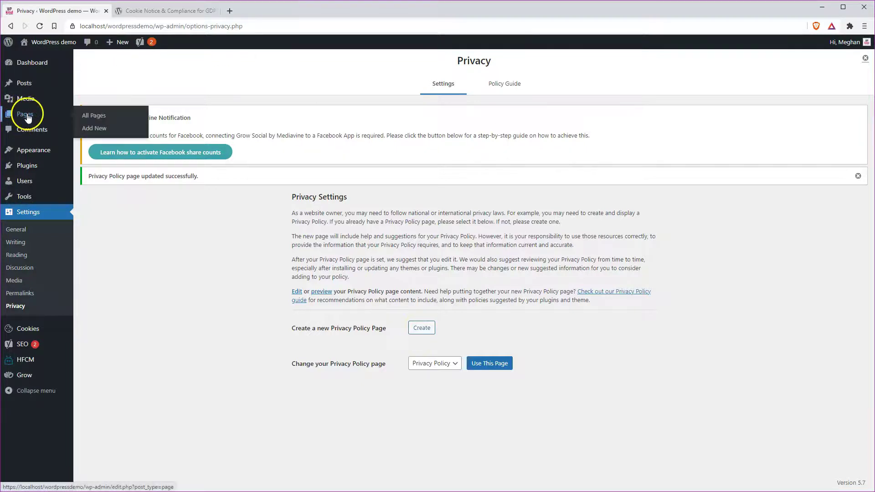
click(93, 117)
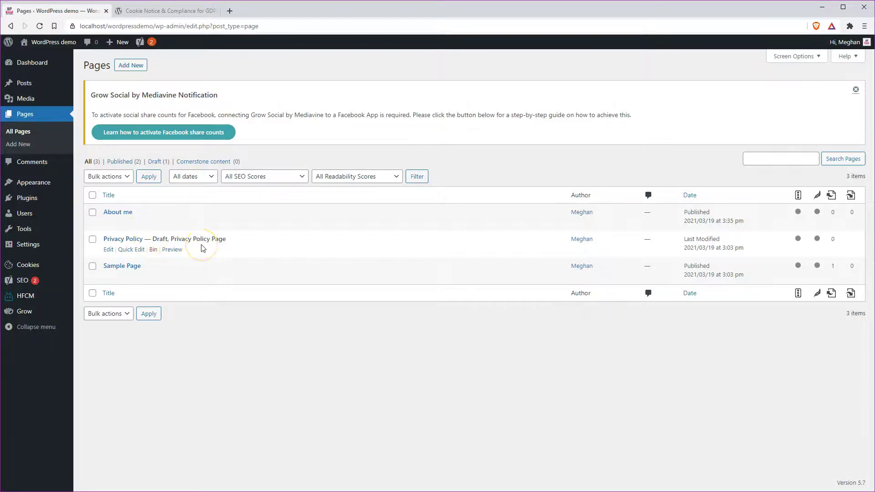
click(109, 250)
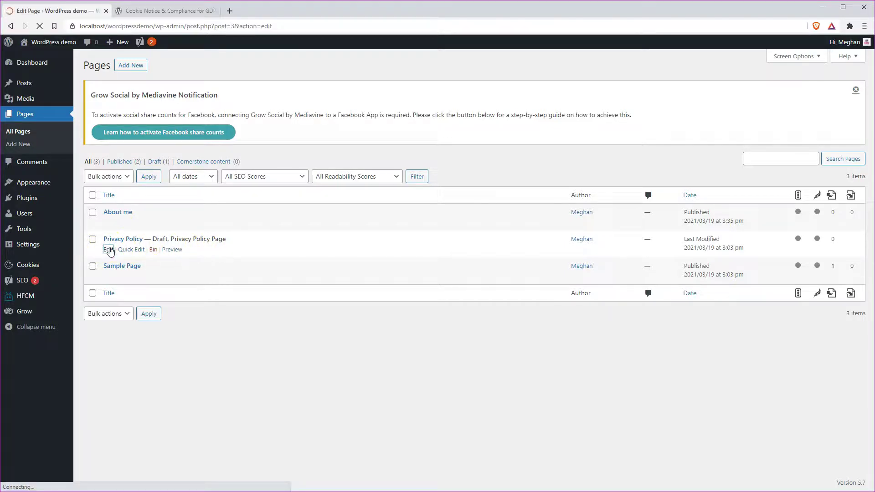
scroll(251, 271, down, 6)
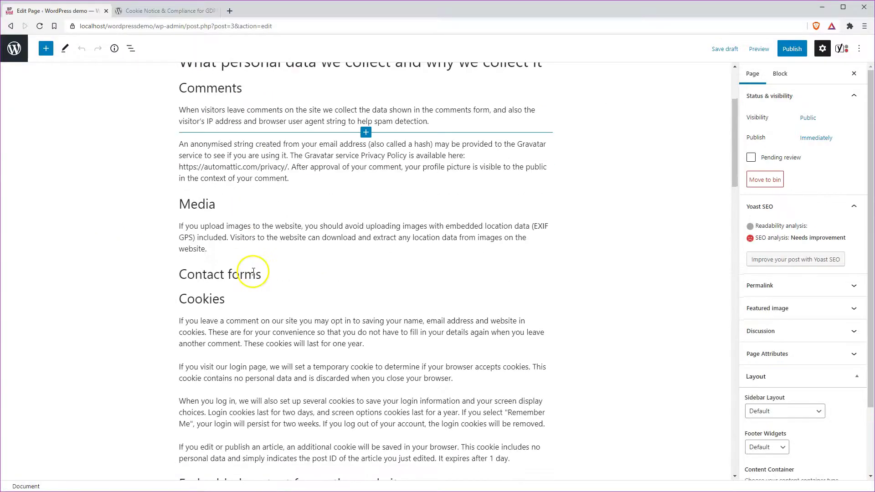
scroll(253, 272, down, 8)
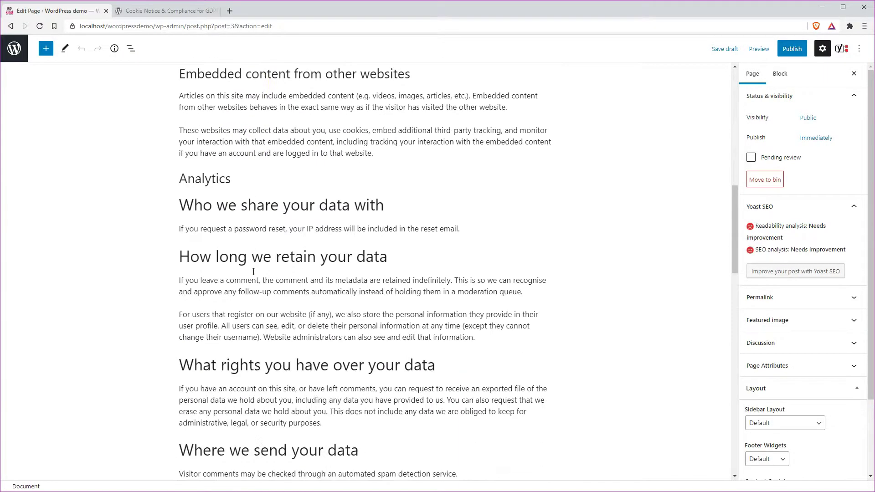
scroll(253, 274, down, 1)
scroll(253, 271, up, 10)
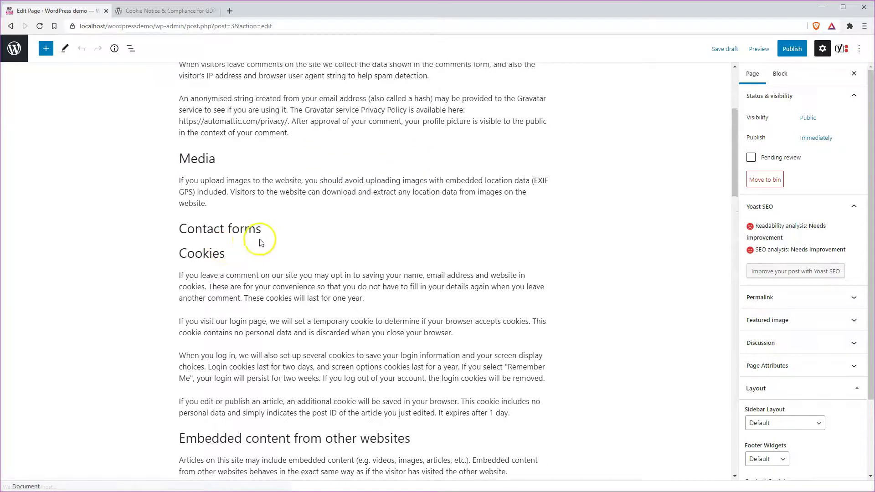
Review the Contact forms section and remaining content, then return to the Pages list
click(269, 230)
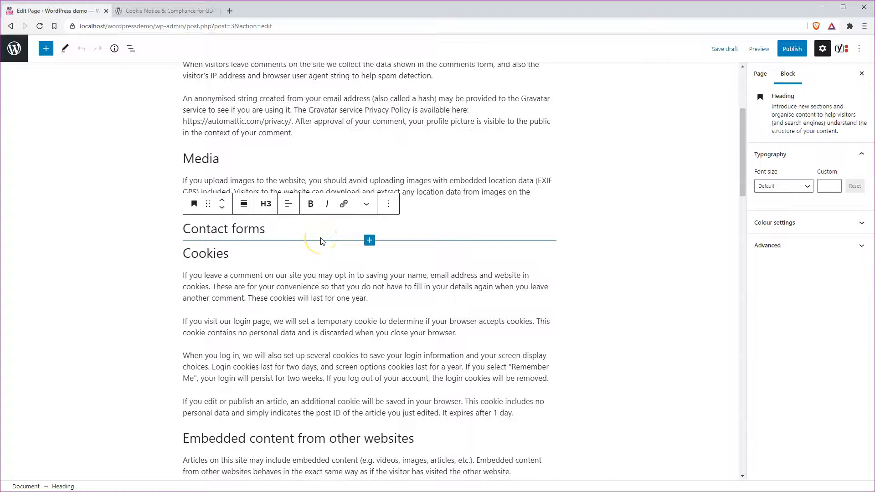
click(348, 254)
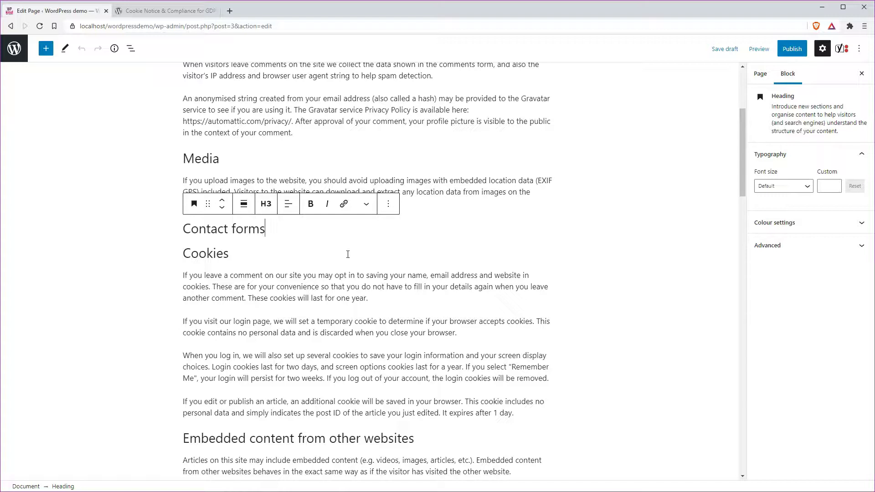
click(355, 256)
scroll(319, 347, down, 7)
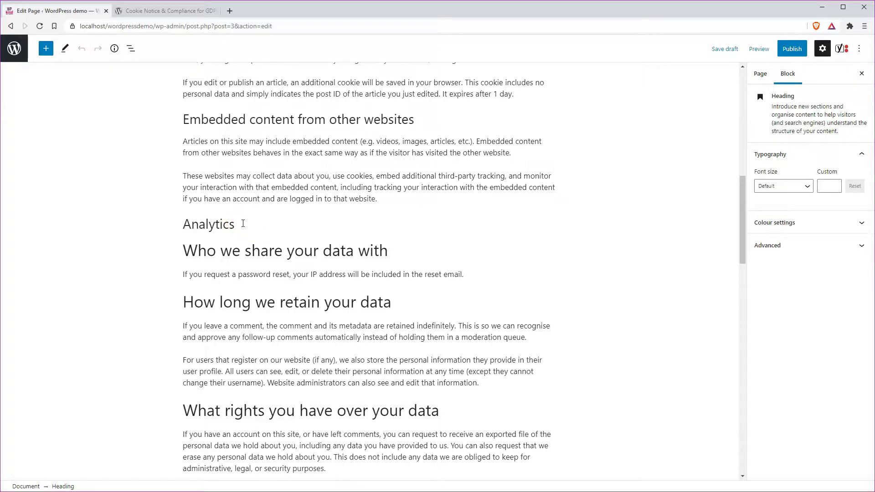
scroll(328, 360, down, 8)
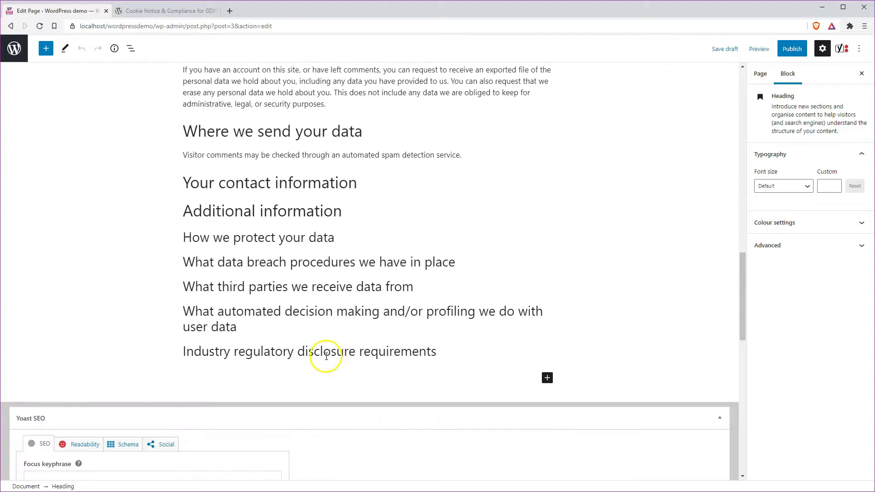
scroll(326, 356, up, 20)
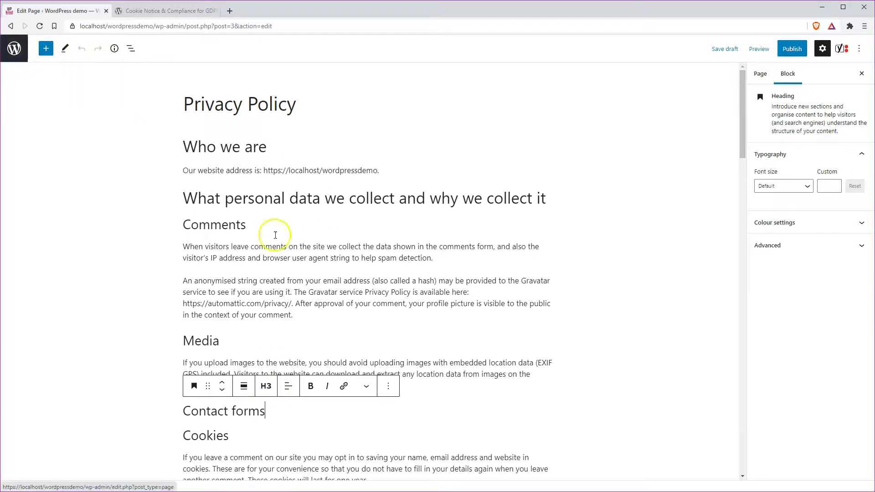
mouse_move(379, 274)
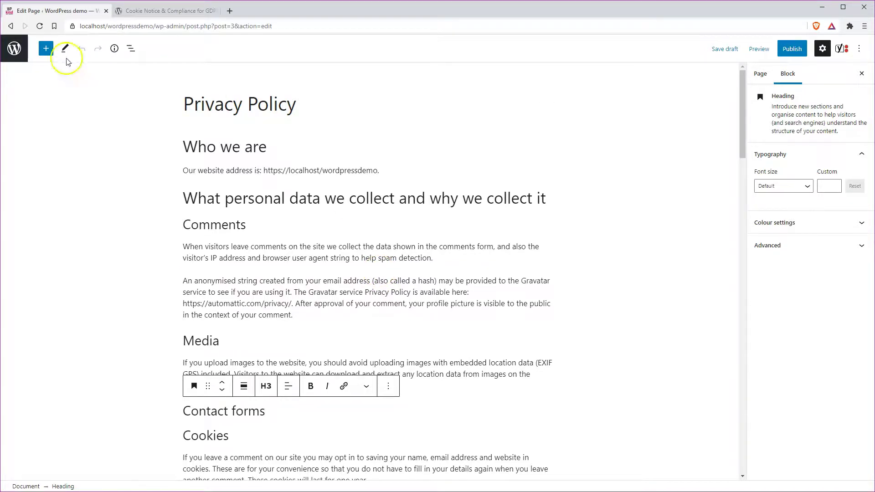
click(14, 48)
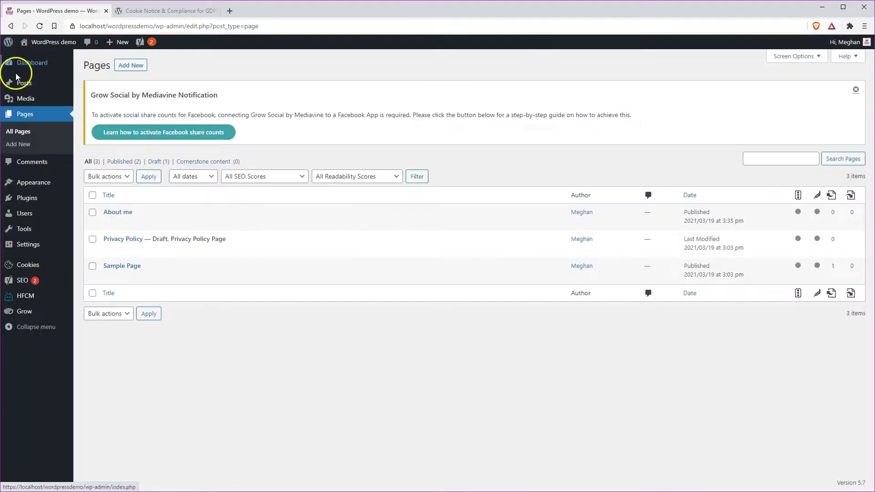
Check the pages listed in the Menus editor, then return to the Pages list
mouse_move(23, 182)
click(91, 222)
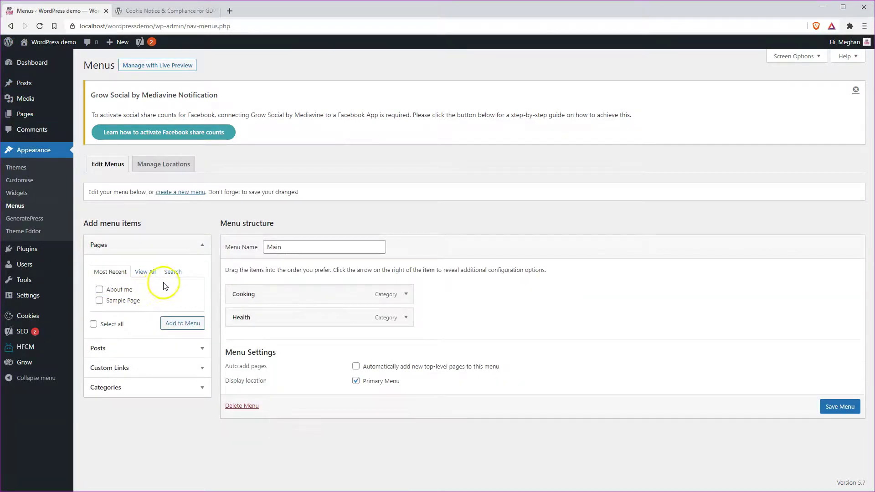
click(145, 272)
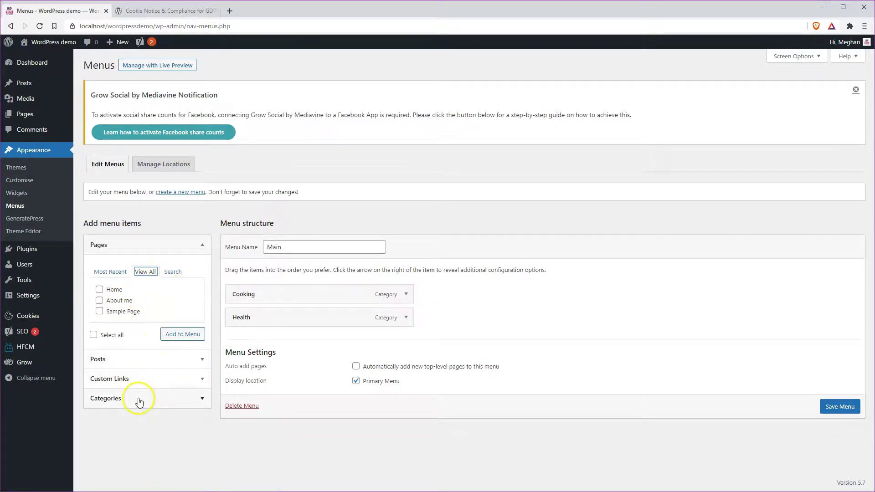
click(25, 113)
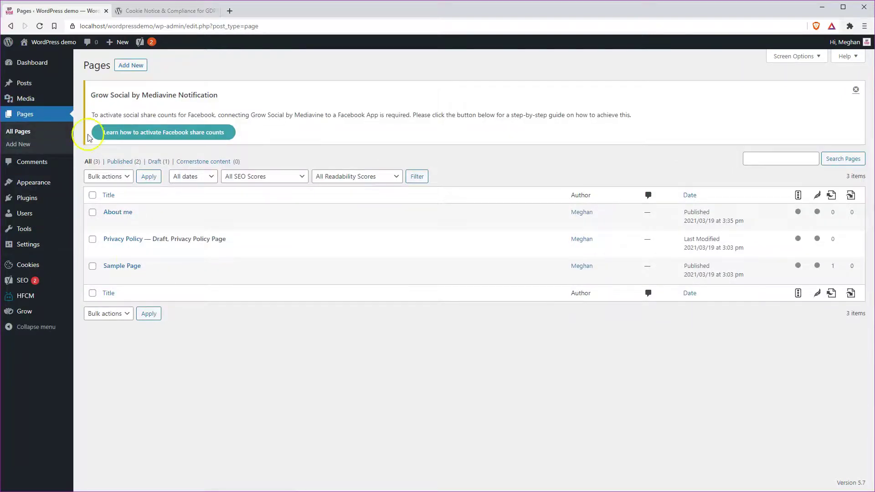
Quick Edit the Privacy Policy page and change its status to Published
click(128, 249)
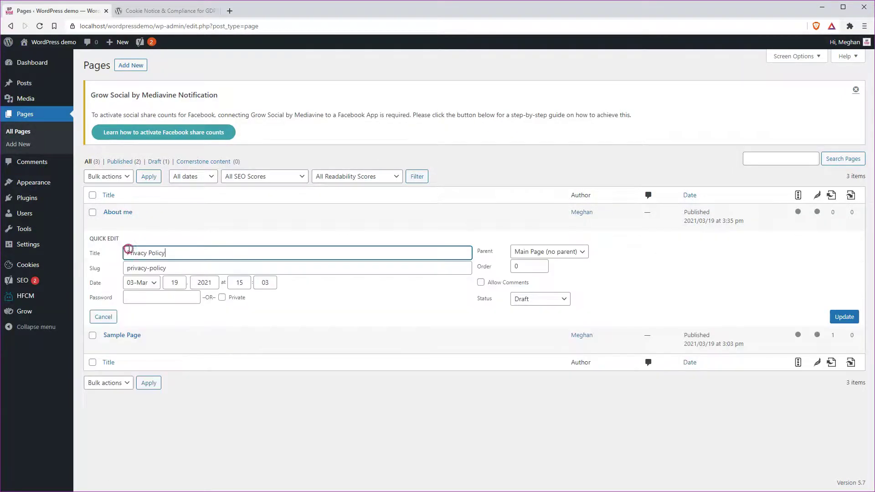
click(540, 299)
click(542, 311)
click(842, 319)
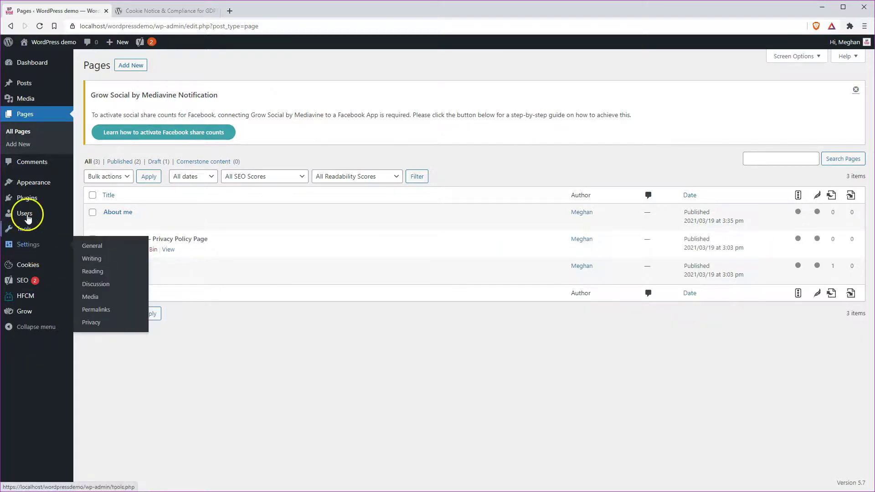
Add the Privacy Policy page to the Main menu, save it, and view the live site
mouse_move(25, 181)
click(91, 223)
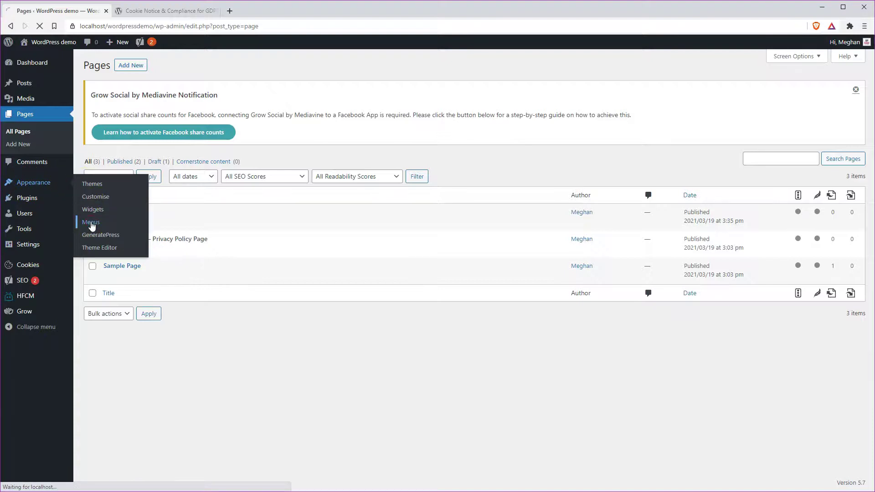
click(134, 272)
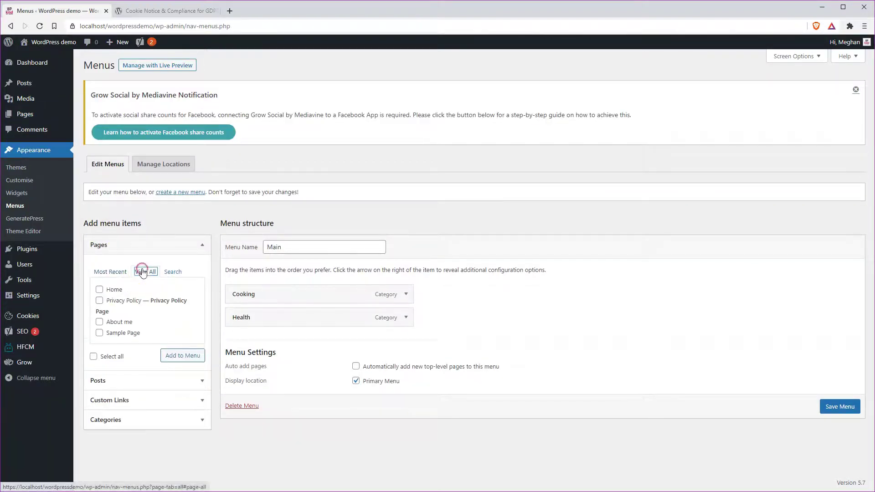
click(99, 300)
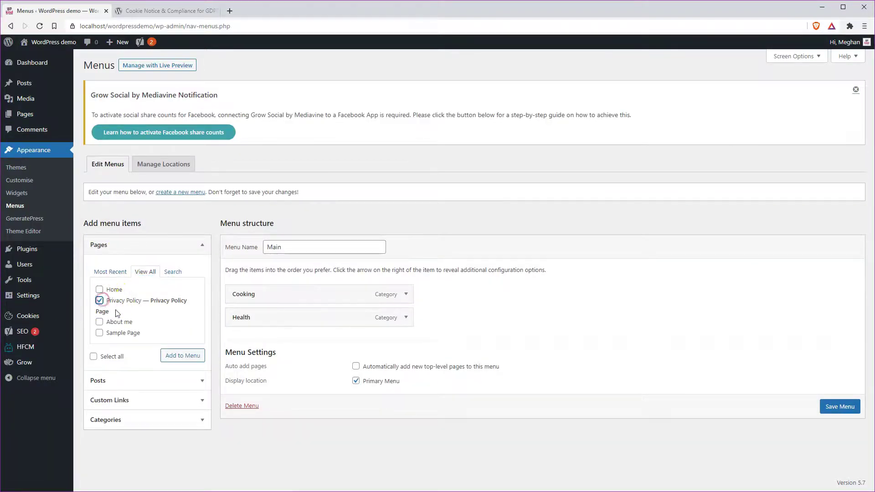
click(178, 357)
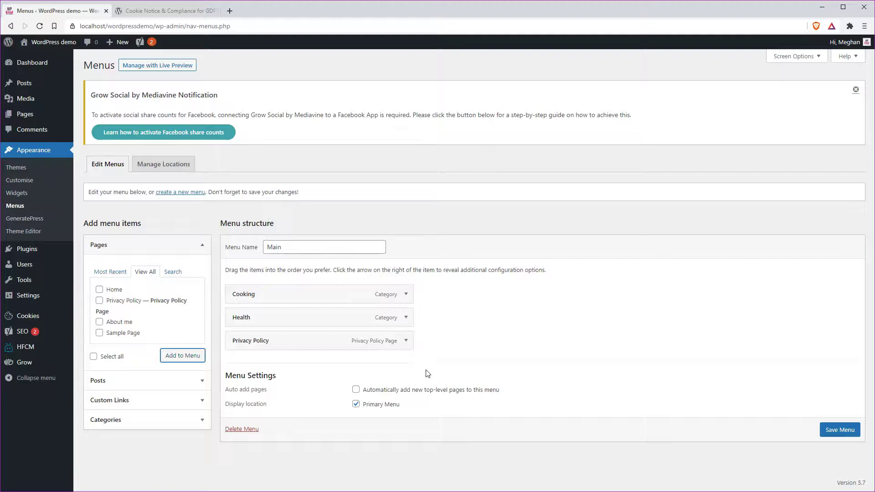
drag(601, 367, 644, 362)
click(839, 429)
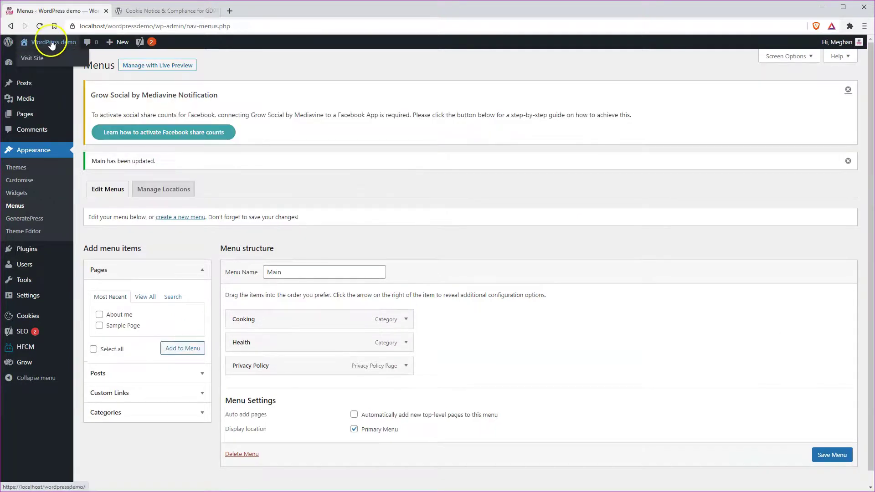
click(52, 42)
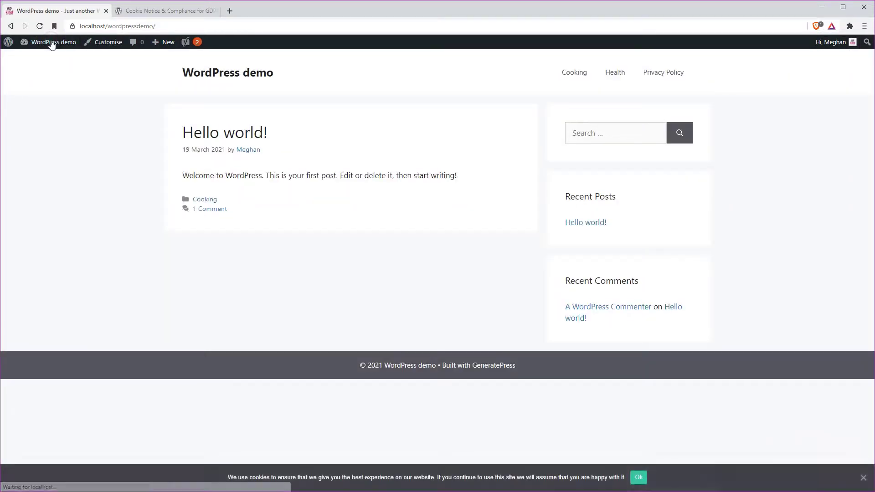
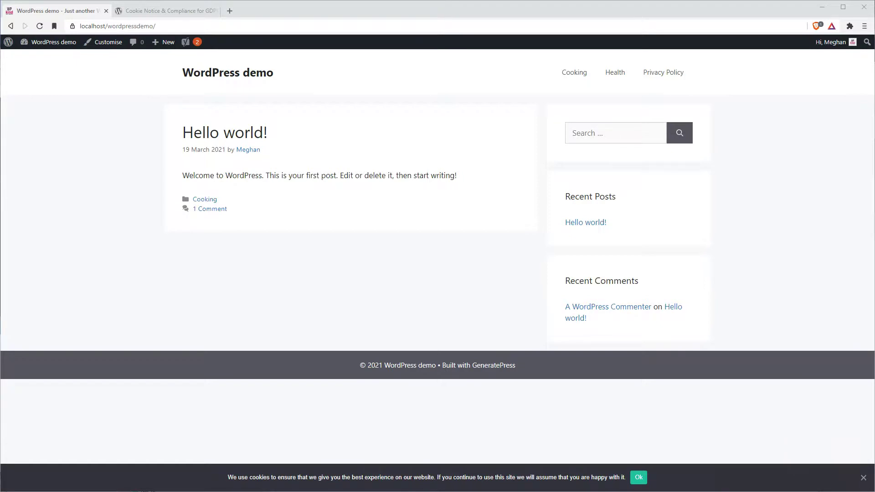
Load the ConvertKit home page from the pasted address in the second browser tab
click(163, 11)
click(216, 24)
key(Return)
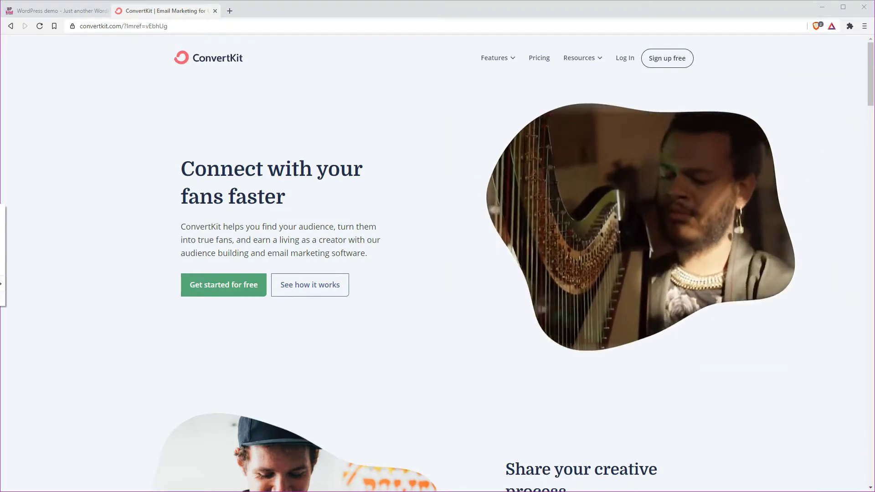
Load the Mailchimp home page in a new tab and accept all cookies
click(230, 11)
key(Return)
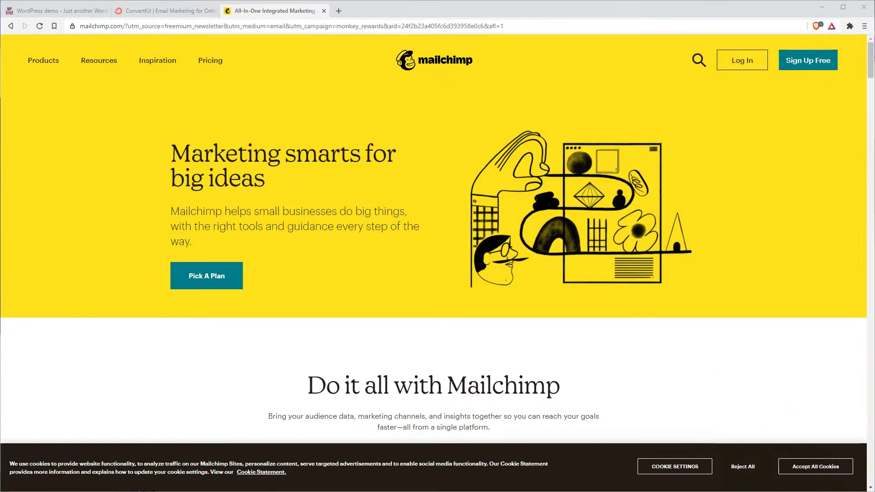
click(818, 464)
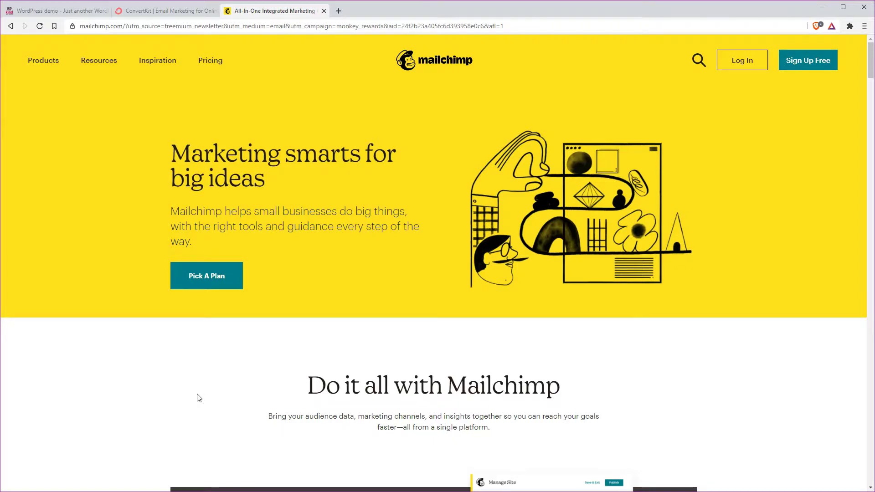
Copy the address of a link on the Mailchimp page
click(200, 367)
right_click(0, 243)
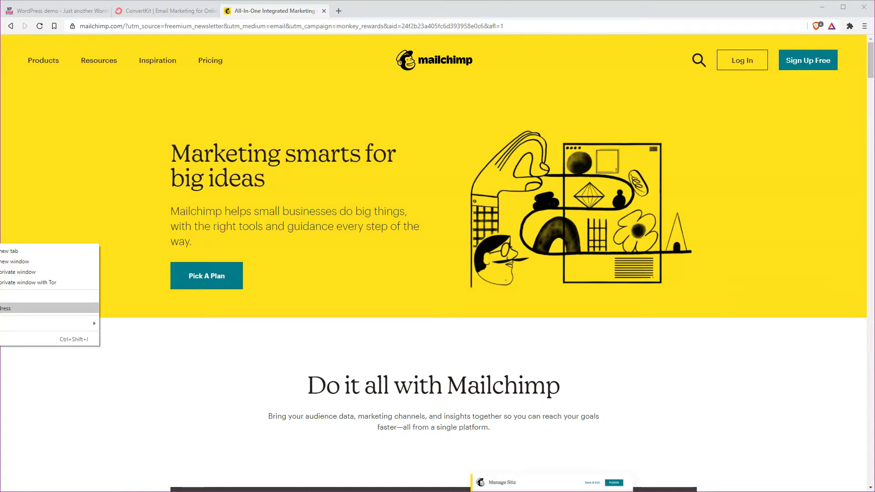
click(3, 308)
Load the copied MailerLite recommendation link in a fourth tab
click(339, 10)
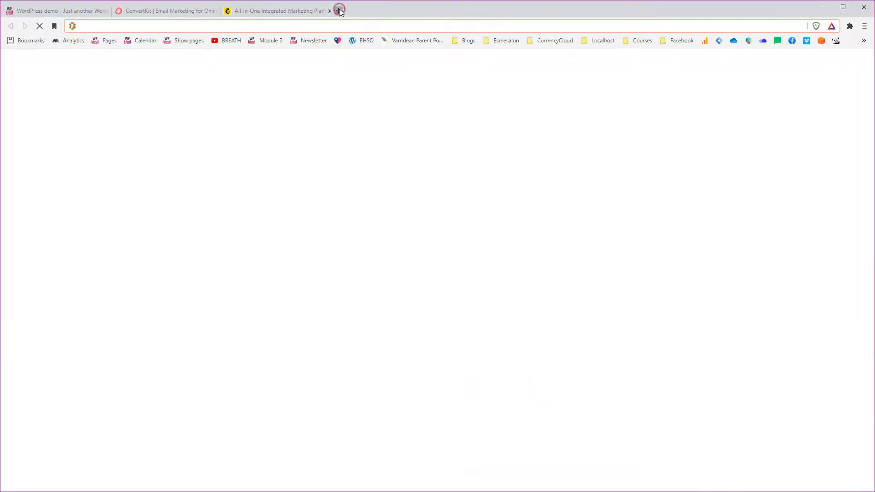
key(ctrl+v)
key(Return)
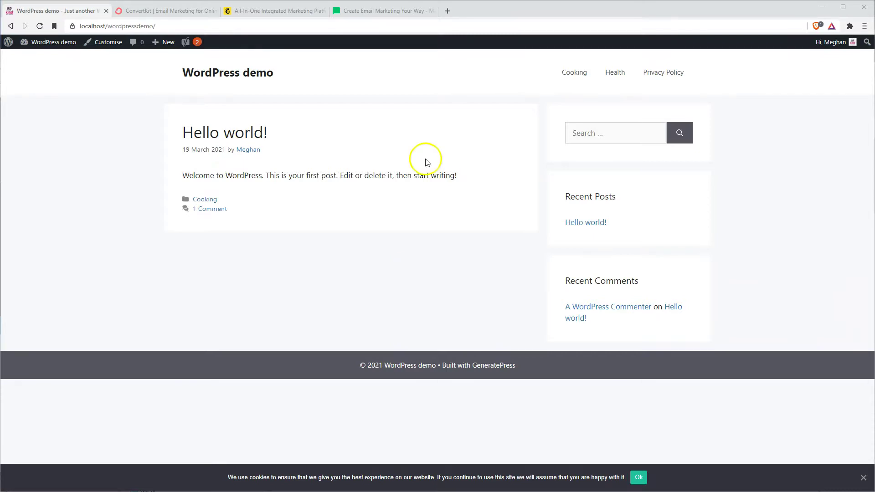
From the dashboard, search plugins for 'updraft', then install and activate UpdraftPlus
click(63, 44)
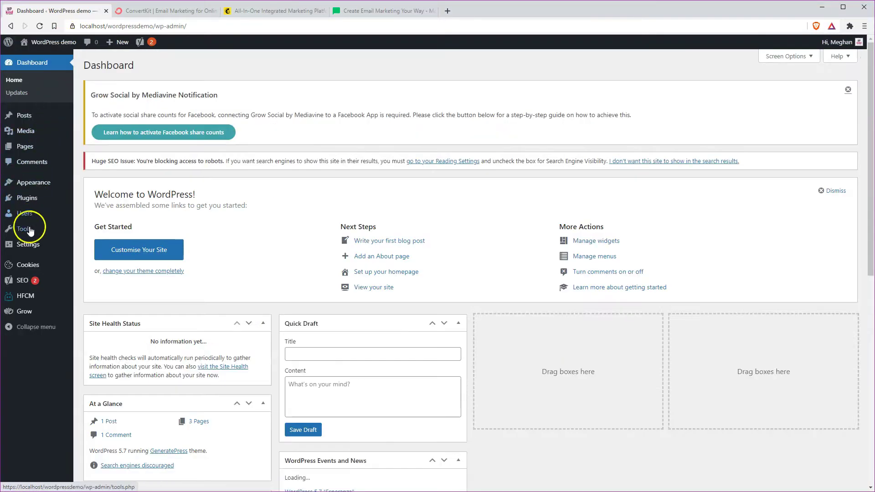
mouse_move(25, 197)
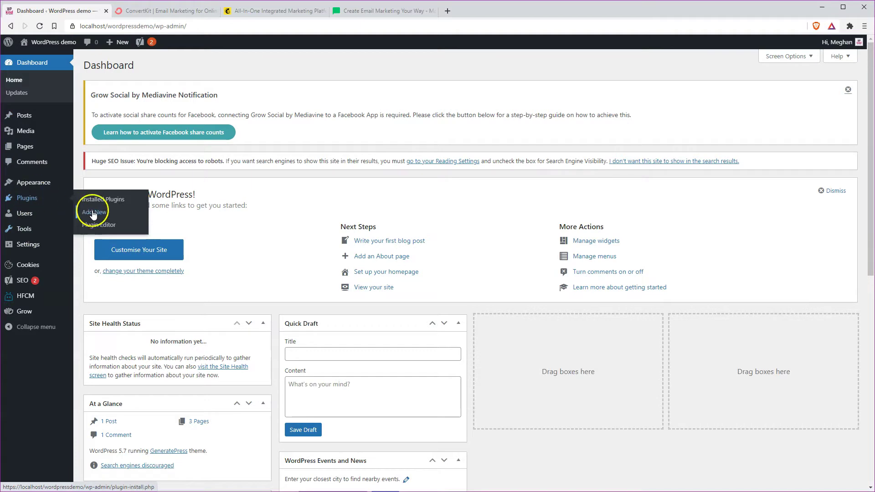
click(93, 214)
click(729, 165)
text(updraft)
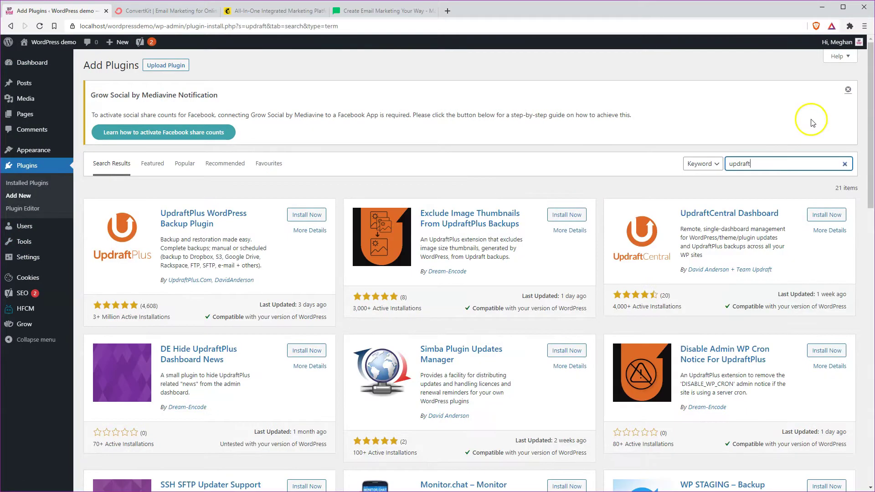
click(308, 215)
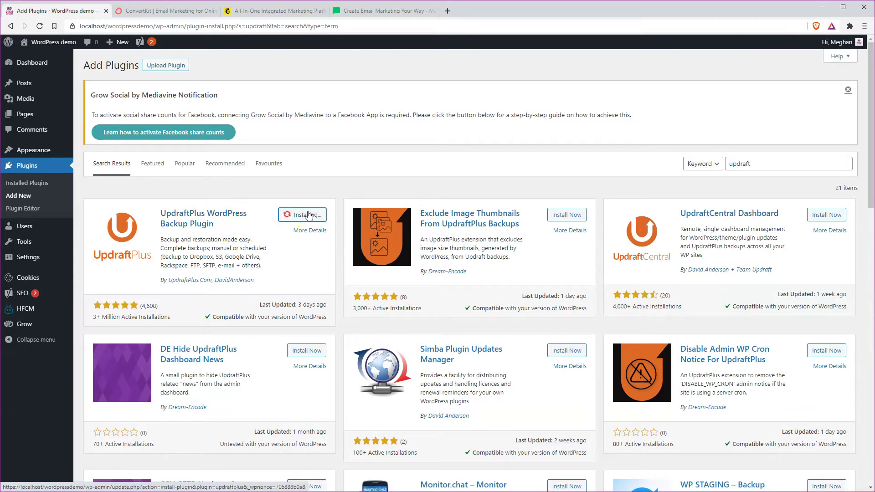
click(308, 216)
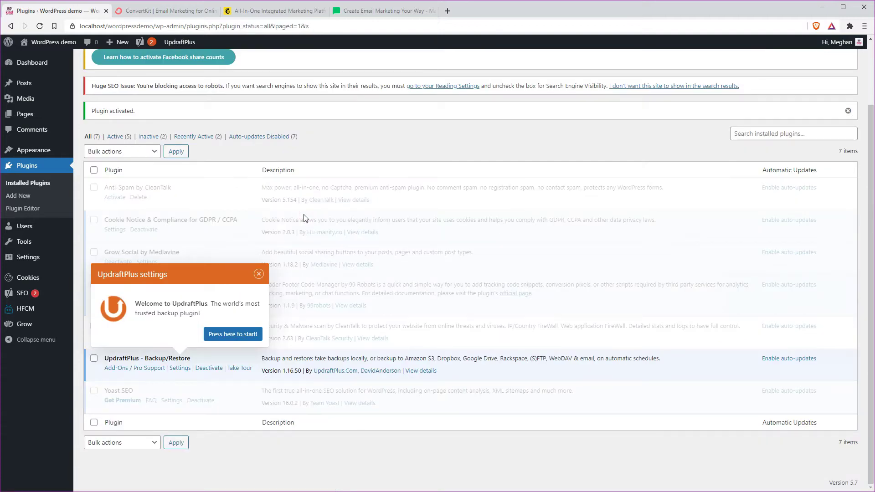
click(259, 274)
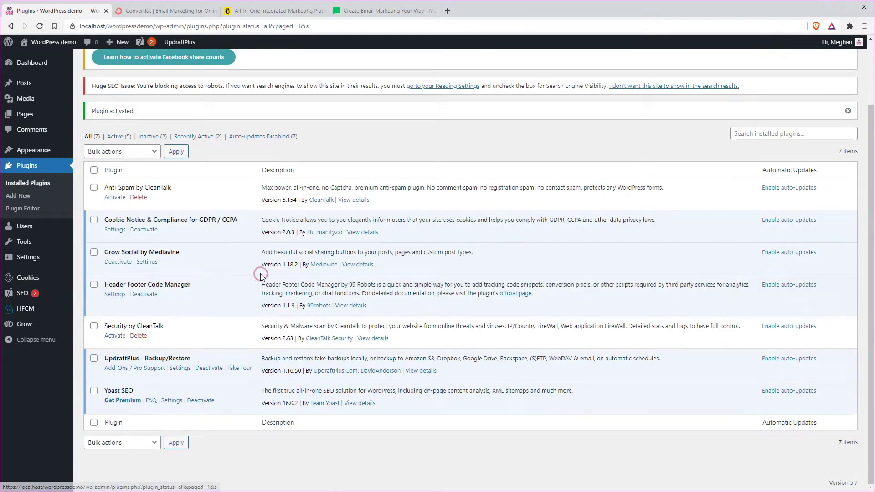
Open UpdraftPlus's Settings tab showing backup schedules and remote storage
click(181, 369)
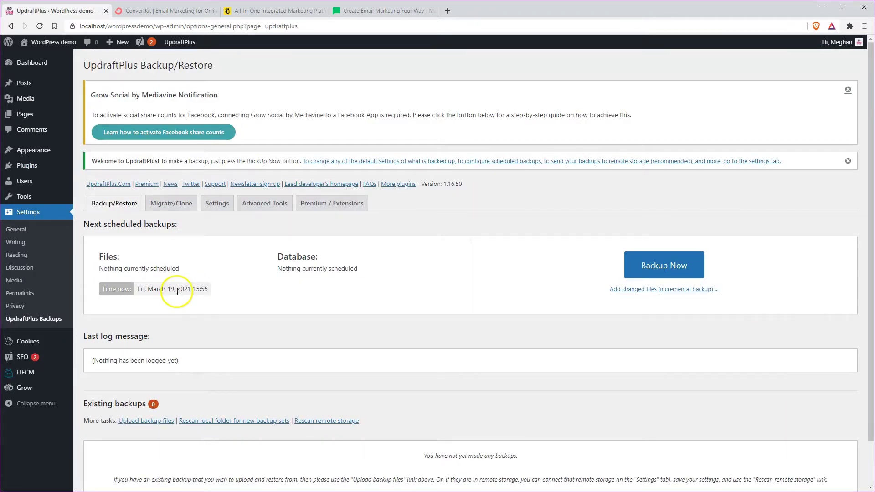
click(663, 266)
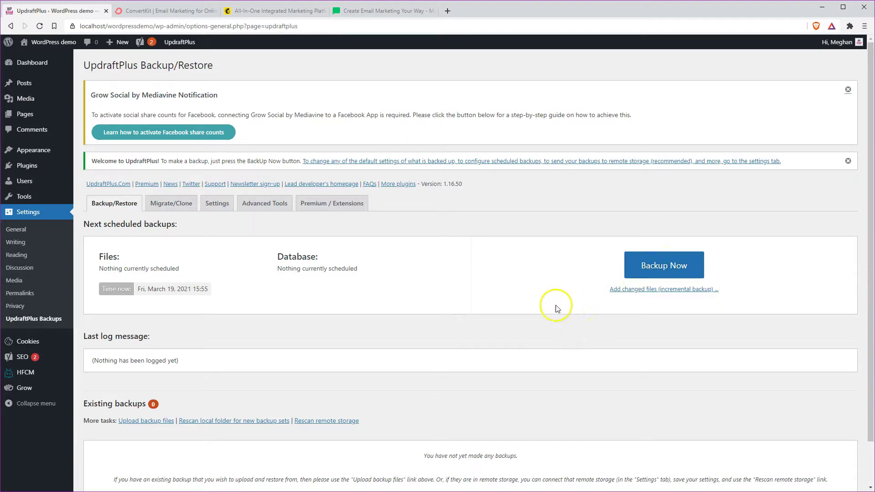
scroll(432, 342, down, 2)
scroll(432, 343, up, 2)
click(219, 205)
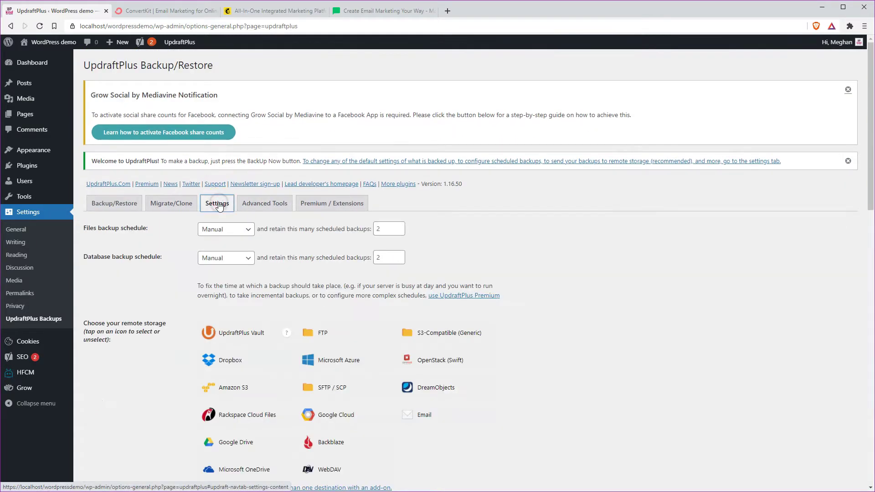
Try Dropbox and Microsoft OneDrive as remote storage, then toggle both back off
scroll(255, 324, down, 2)
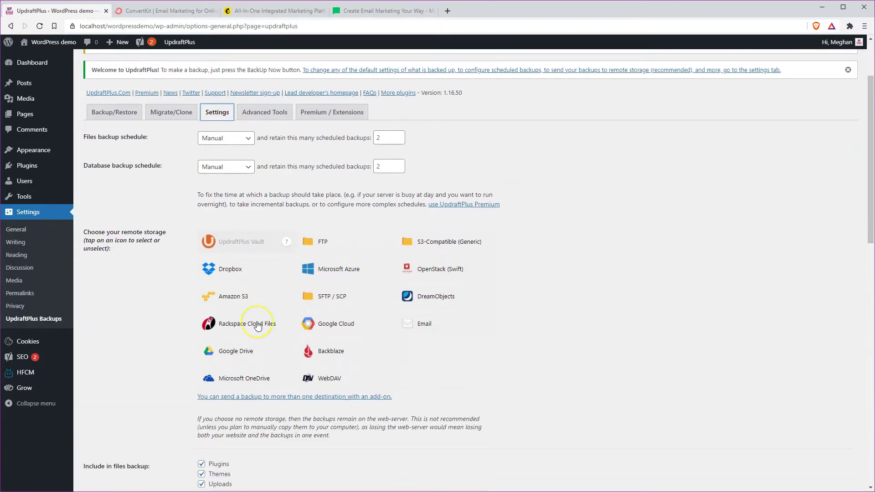
scroll(257, 325, down, 2)
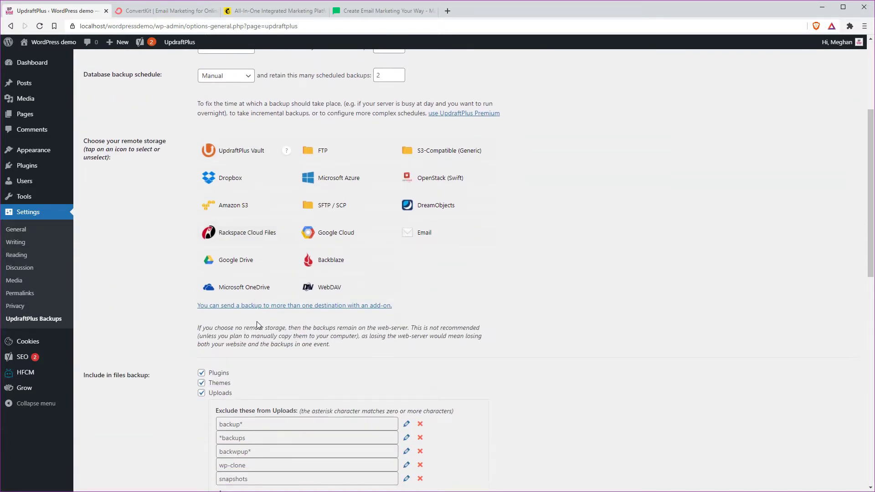
click(216, 182)
click(239, 289)
click(224, 185)
click(236, 292)
scroll(237, 294, up, 5)
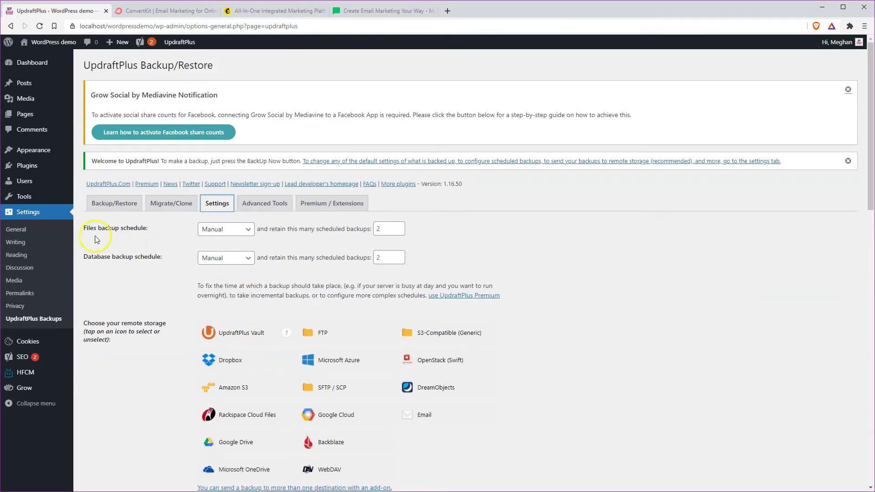
Set both the files and database backup schedules to Weekly
click(225, 231)
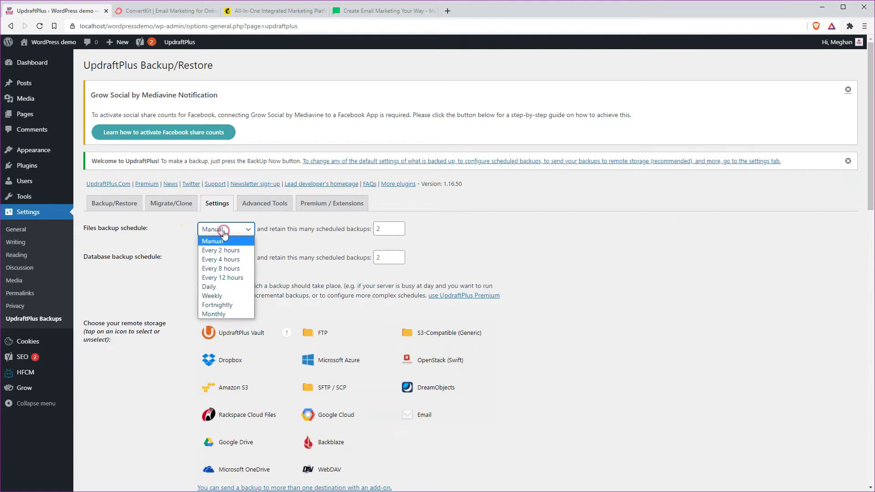
click(225, 295)
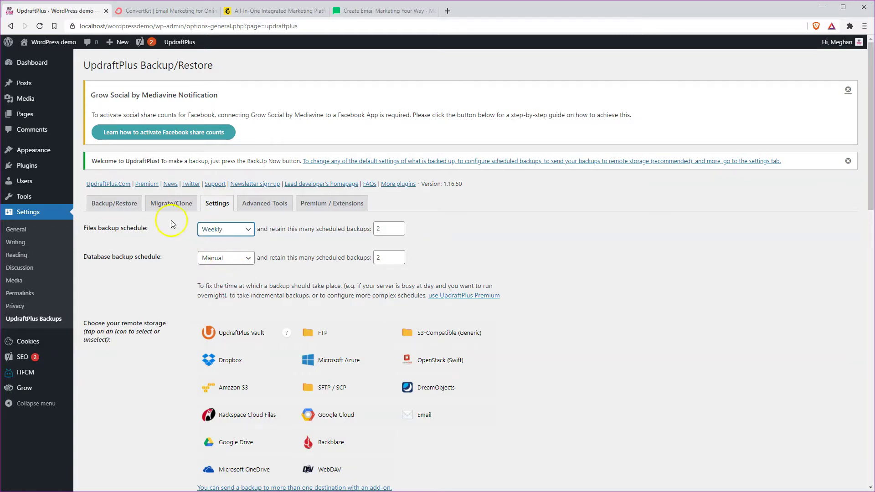
click(232, 258)
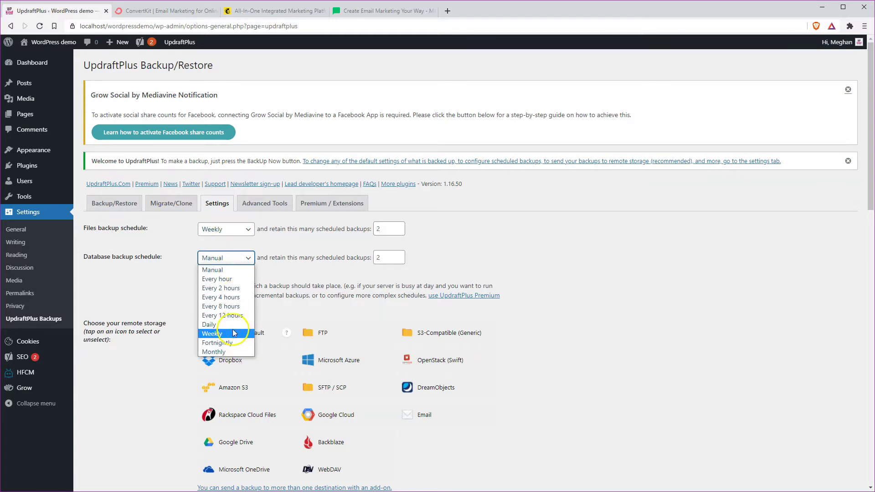
click(232, 334)
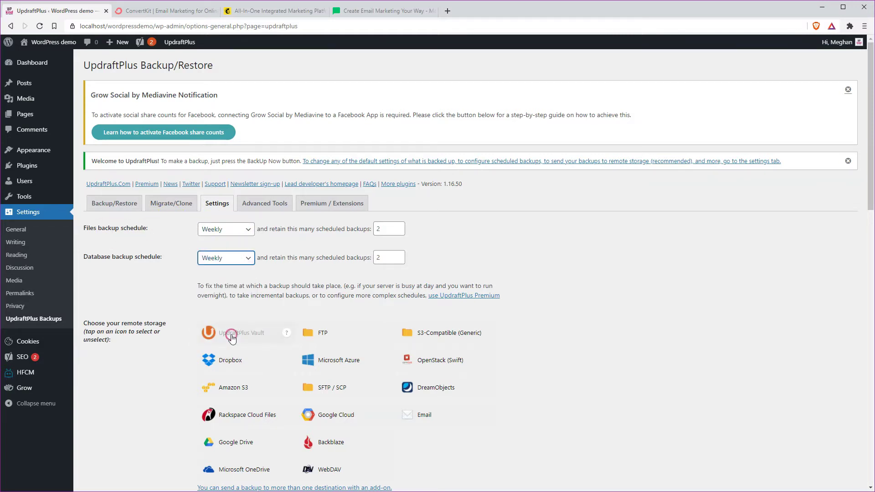
Raise the retained file backups and database backups to 5 each
click(386, 229)
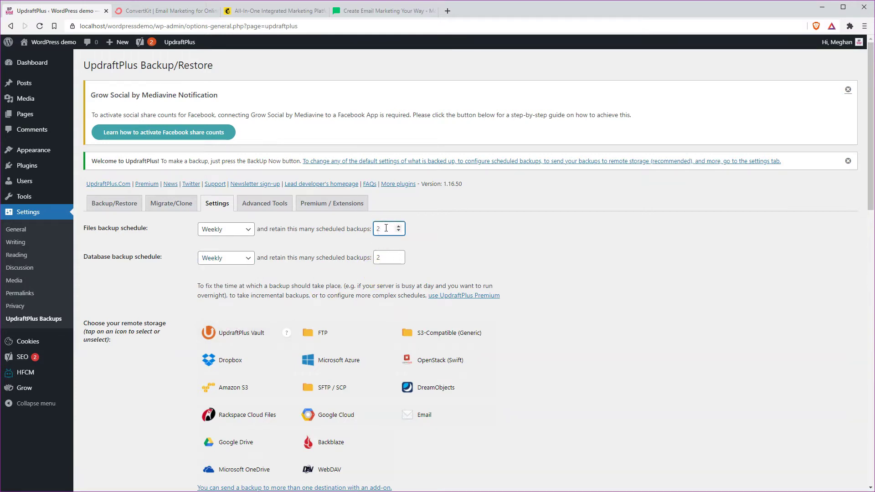
click(398, 226)
click(398, 227)
click(399, 226)
click(388, 258)
click(398, 256)
click(398, 255)
click(398, 256)
Toggle the Dropbox remote storage option, then go to the Backup/Restore tab
scroll(335, 362, down, 9)
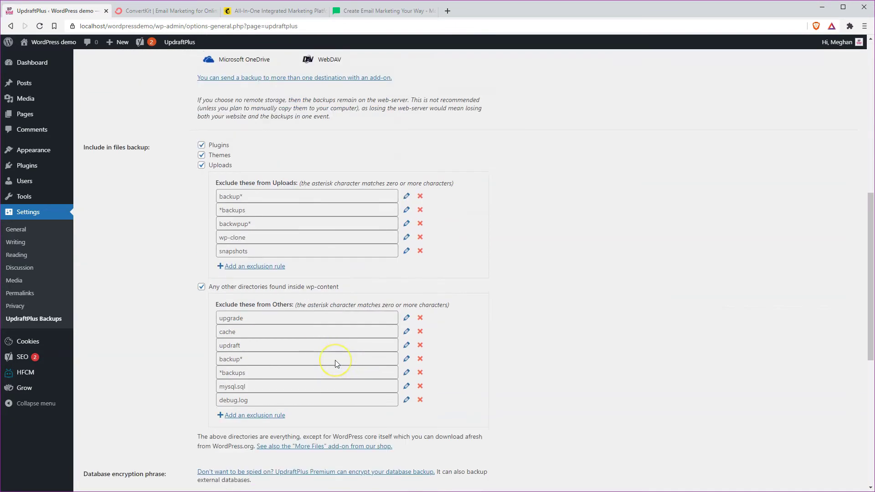
scroll(335, 362, down, 7)
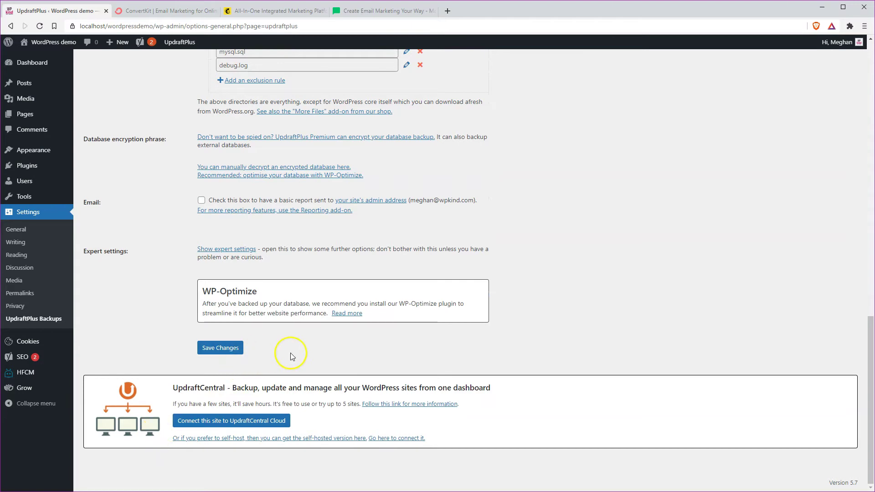
scroll(292, 357, up, 20)
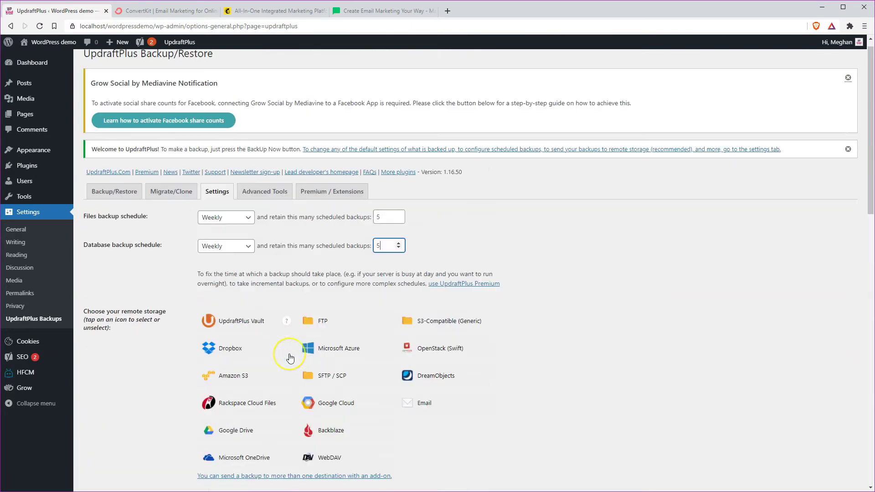
click(290, 359)
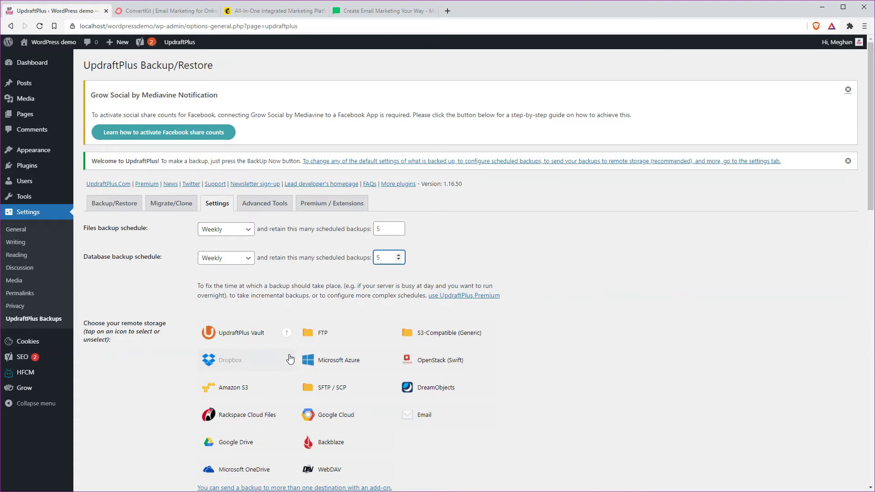
scroll(170, 403, down, 4)
scroll(171, 403, up, 2)
scroll(170, 401, up, 2)
click(107, 204)
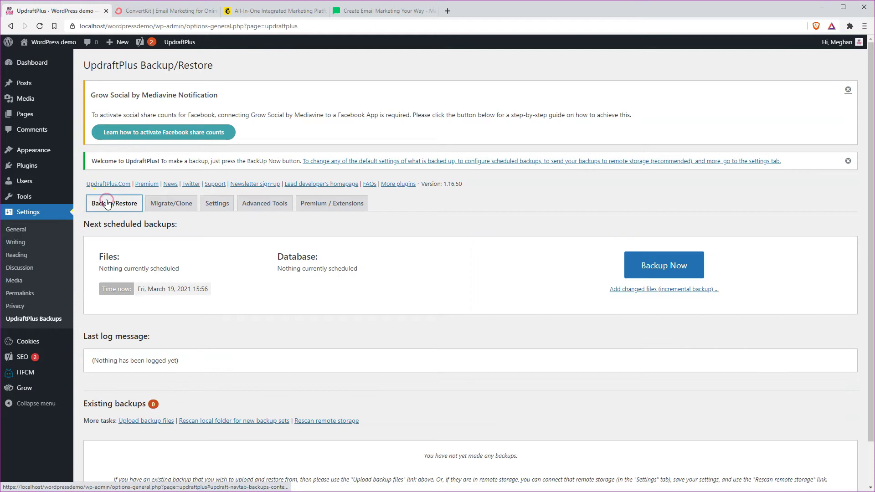
scroll(345, 291, down, 1)
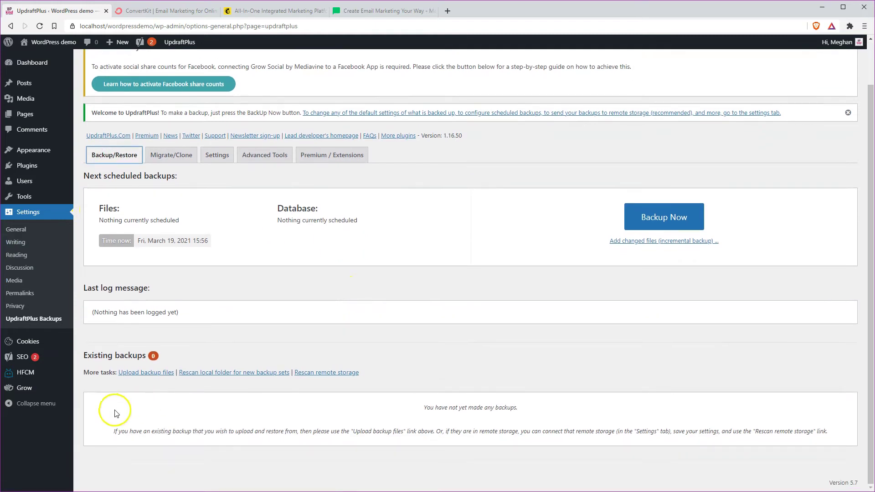